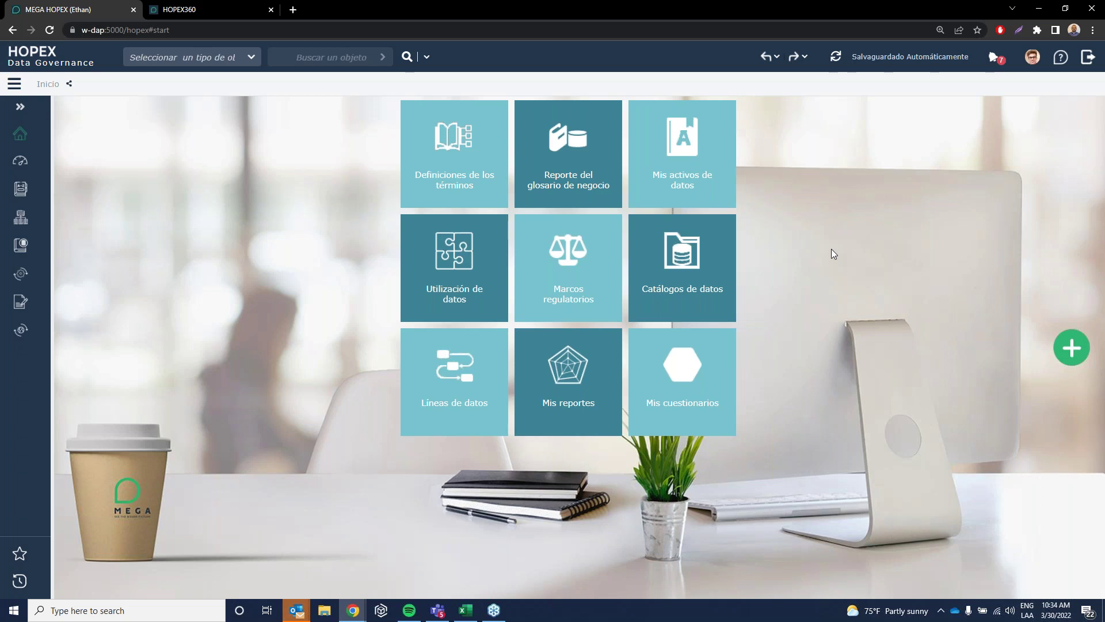
Step: Open the data catalog inventory and launch Online Data Discovery from it
{"action": "left_click", "coordinate": [21, 107]}
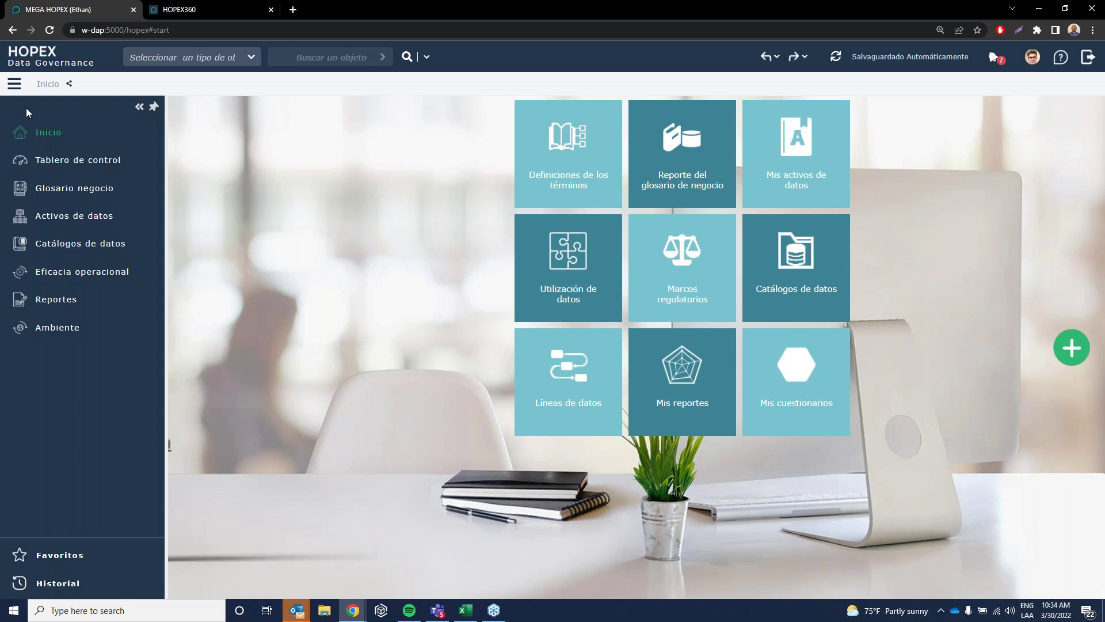
{"action": "mouse_move", "coordinate": [120, 246]}
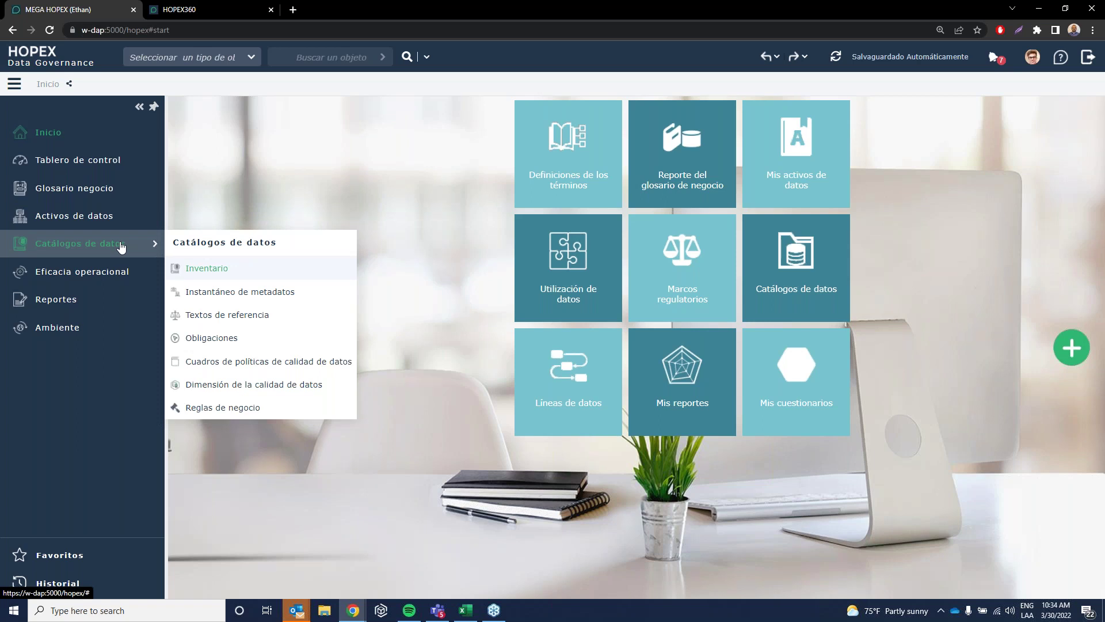
{"action": "left_click", "coordinate": [213, 269]}
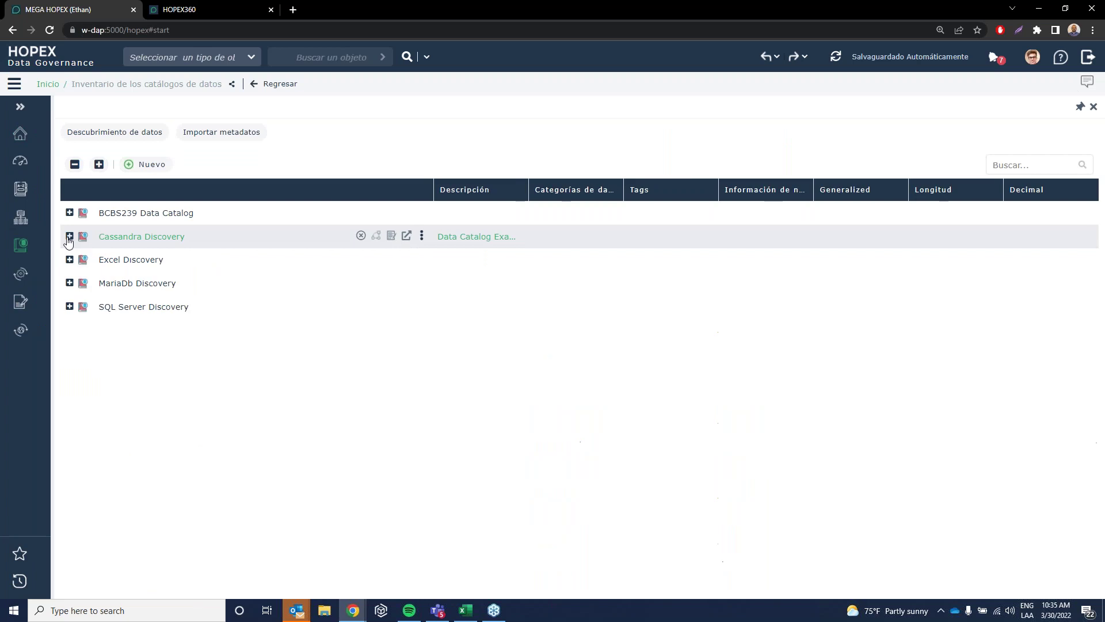
{"action": "left_click", "coordinate": [121, 134]}
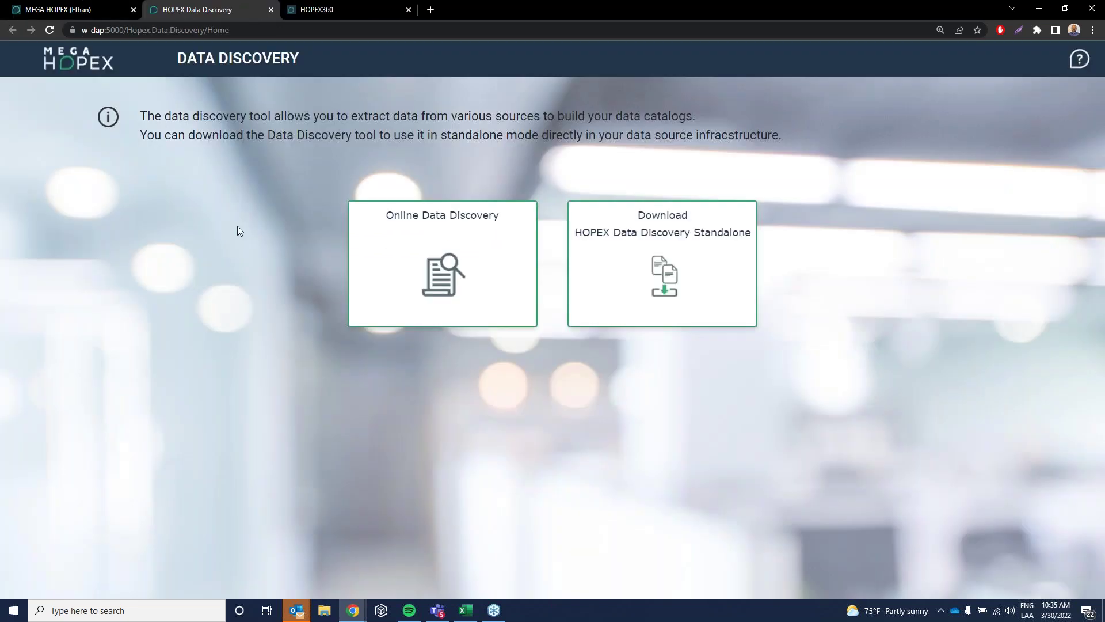
{"action": "left_click", "coordinate": [439, 239]}
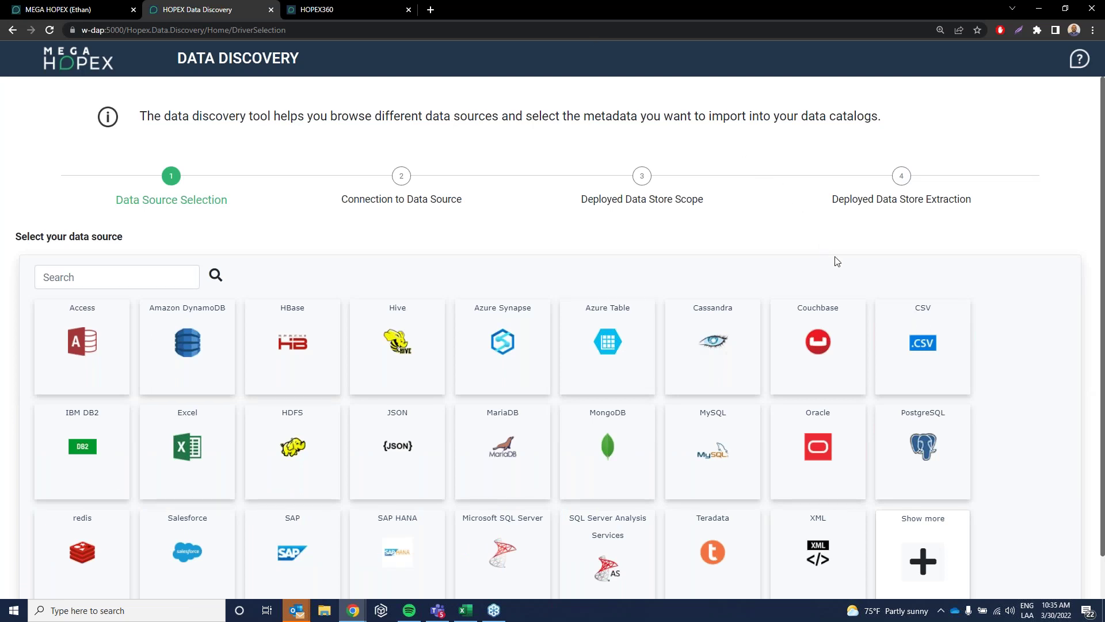
Step: Review the additional data sources that can be added to the selection panel, leaving the selection as is
{"action": "scroll", "coordinate": [852, 288], "scroll_direction": "down", "scroll_amount": 1}
{"action": "left_click", "coordinate": [924, 524]}
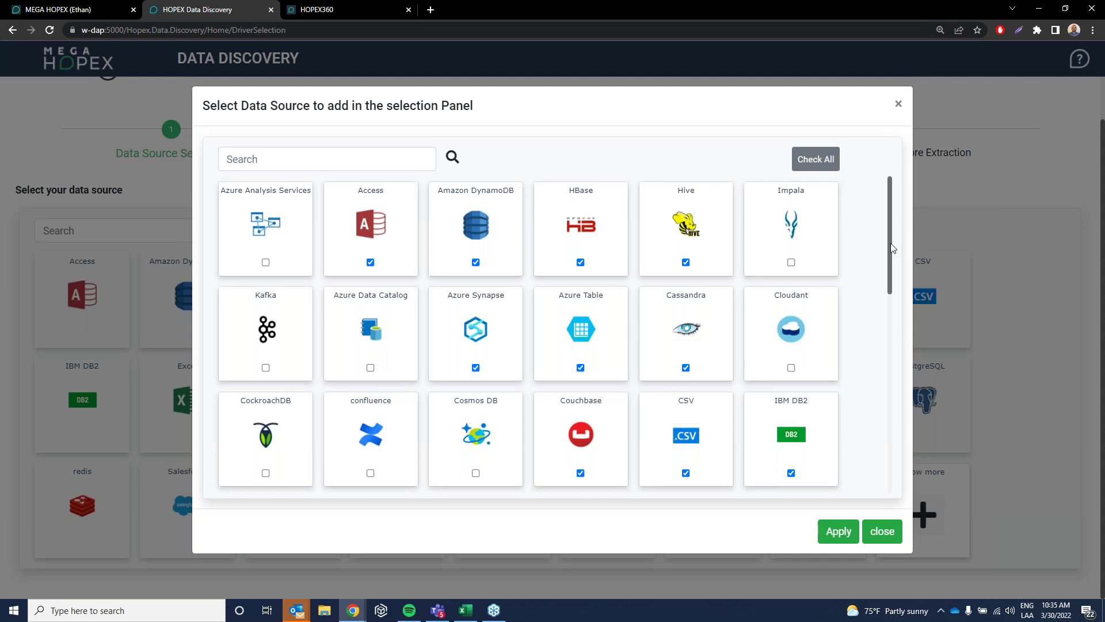
{"action": "scroll", "coordinate": [892, 210], "scroll_direction": "down", "scroll_amount": 2}
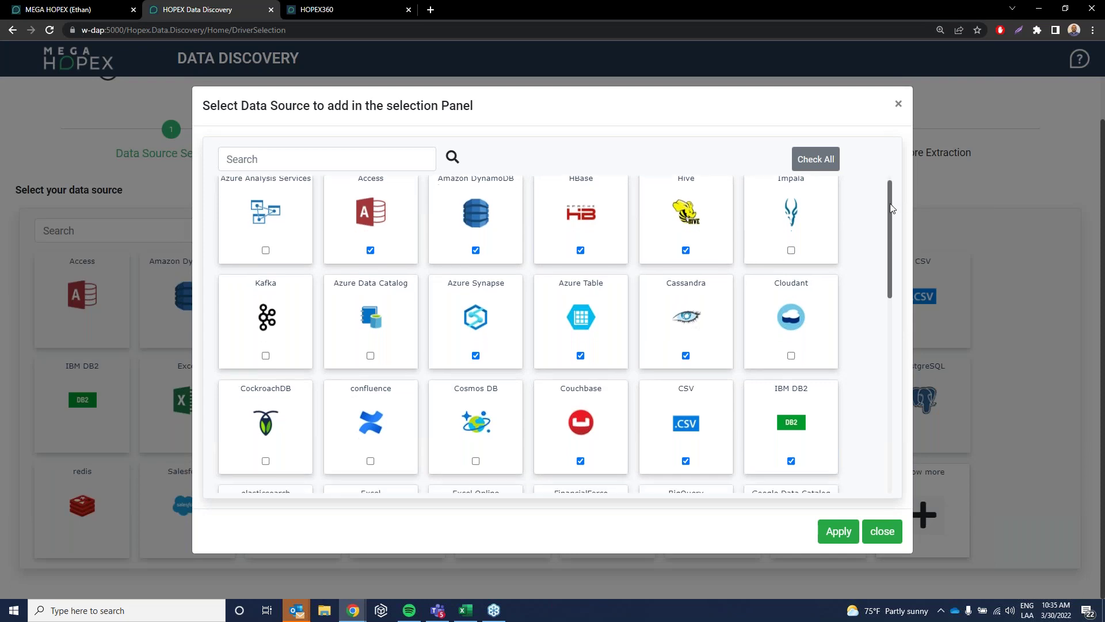
{"action": "scroll", "coordinate": [885, 236], "scroll_direction": "down", "scroll_amount": 4}
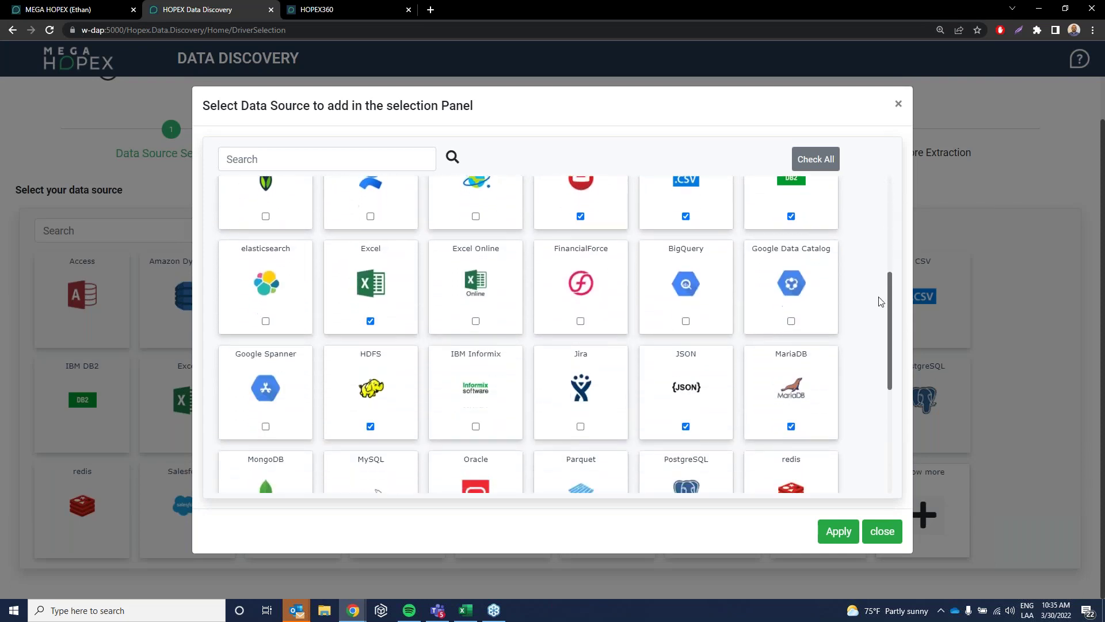
{"action": "scroll", "coordinate": [879, 322], "scroll_direction": "down", "scroll_amount": 4}
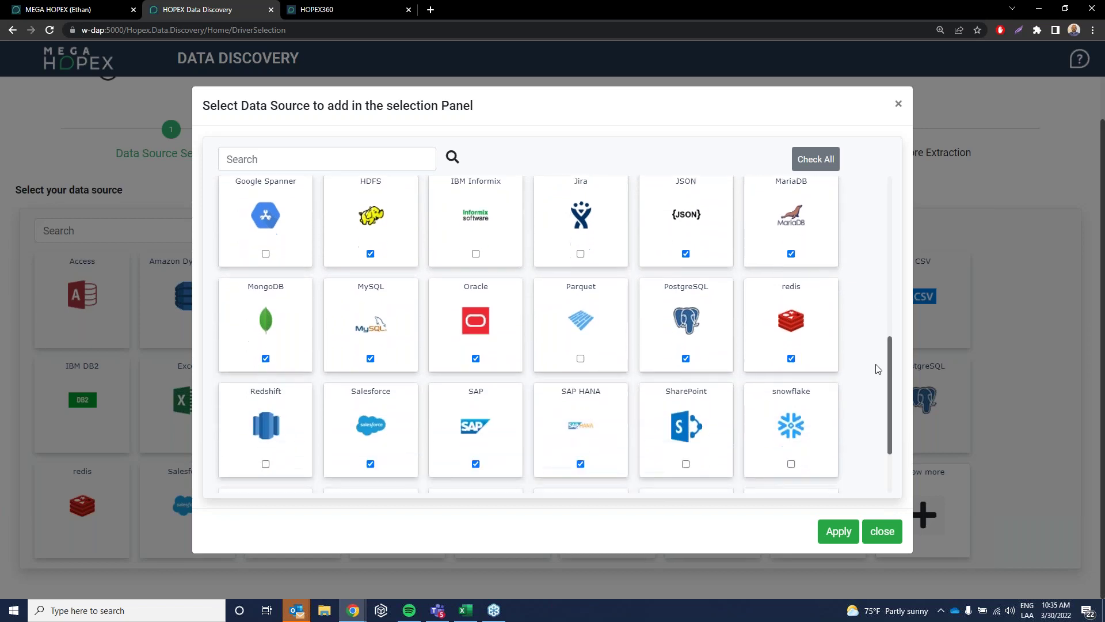
{"action": "scroll", "coordinate": [875, 403], "scroll_direction": "up", "scroll_amount": 9}
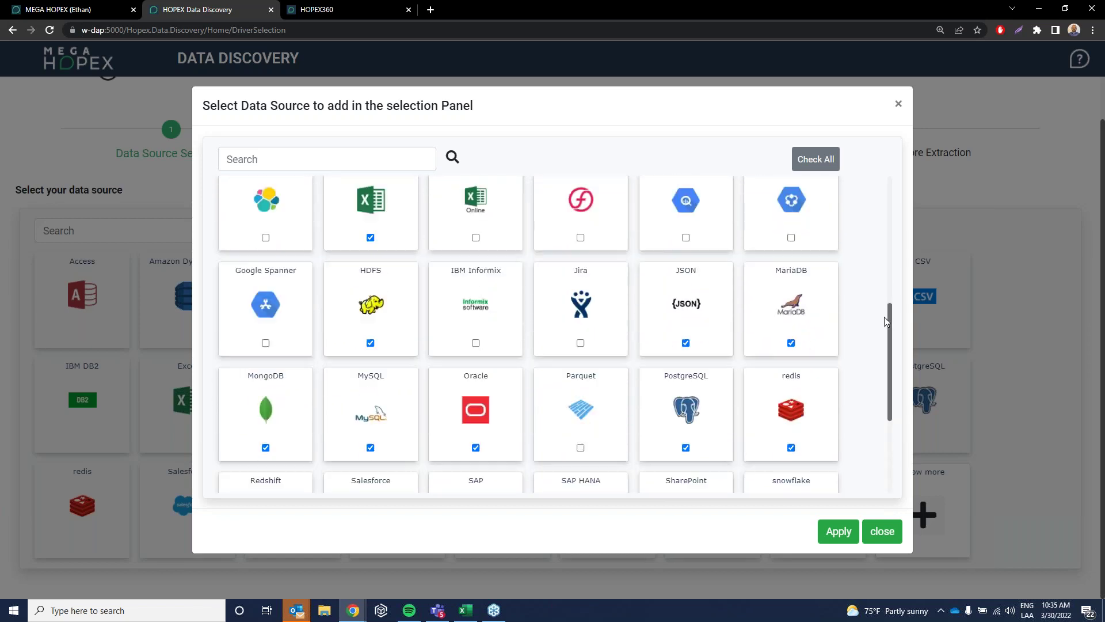
{"action": "left_click", "coordinate": [898, 109]}
Step: Open the connection form for the Cassandra data source and go to its Database field
{"action": "mouse_move", "coordinate": [700, 316]}
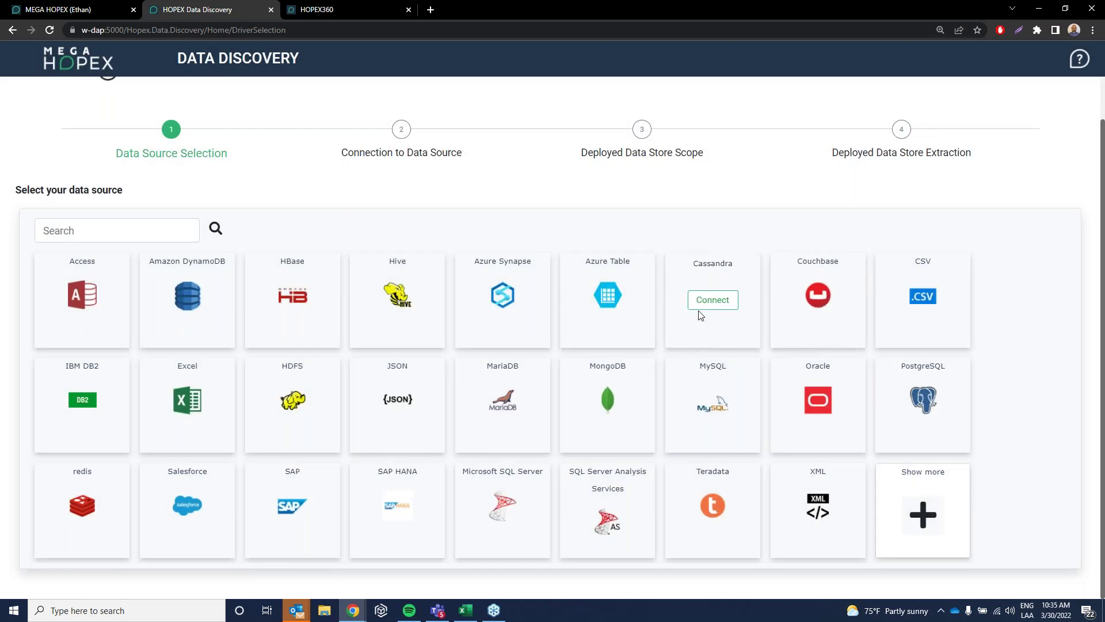
{"action": "left_click", "coordinate": [713, 300]}
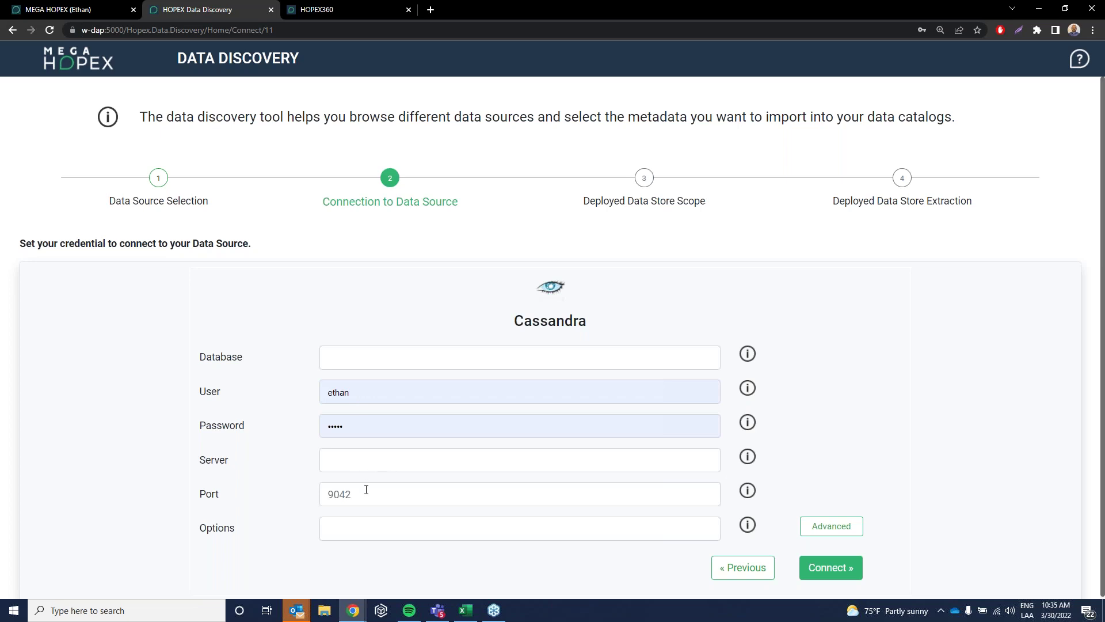
{"action": "left_click", "coordinate": [427, 352]}
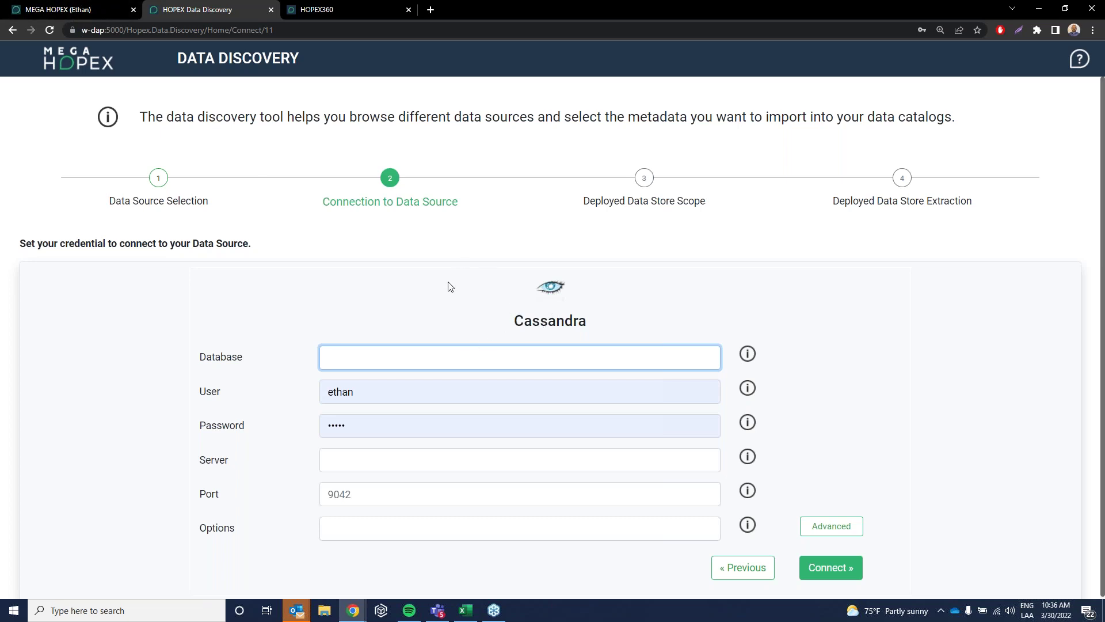
Step: Return to the catalog inventory and expand Cassandra Discovery through Deployed Data Stores and bikestores to the columns of brands
{"action": "left_click", "coordinate": [124, 7]}
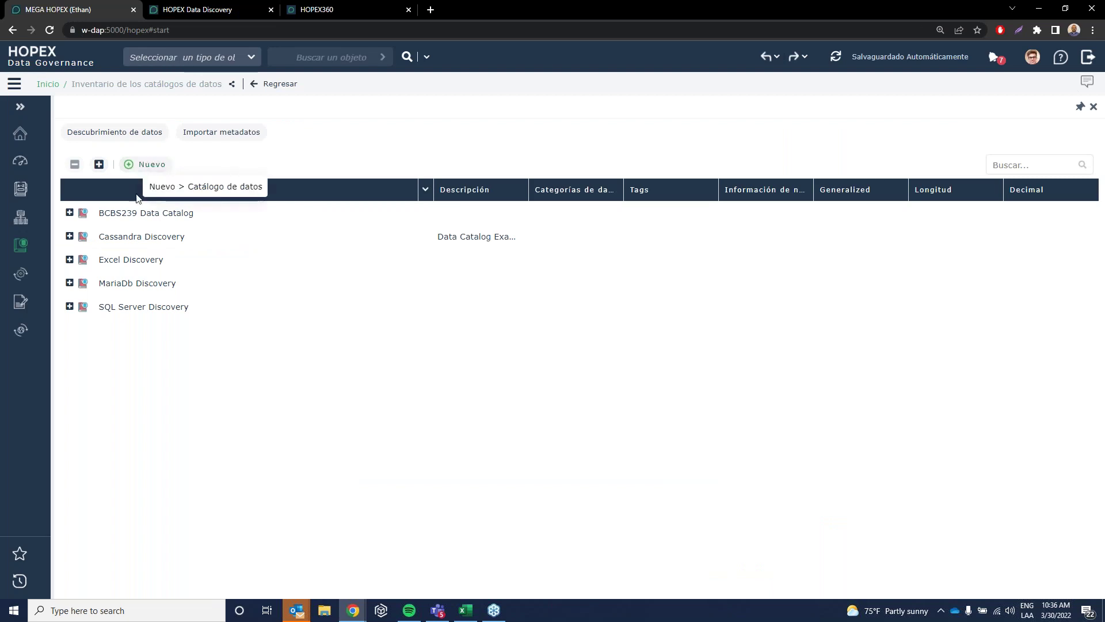
{"action": "left_click", "coordinate": [69, 236]}
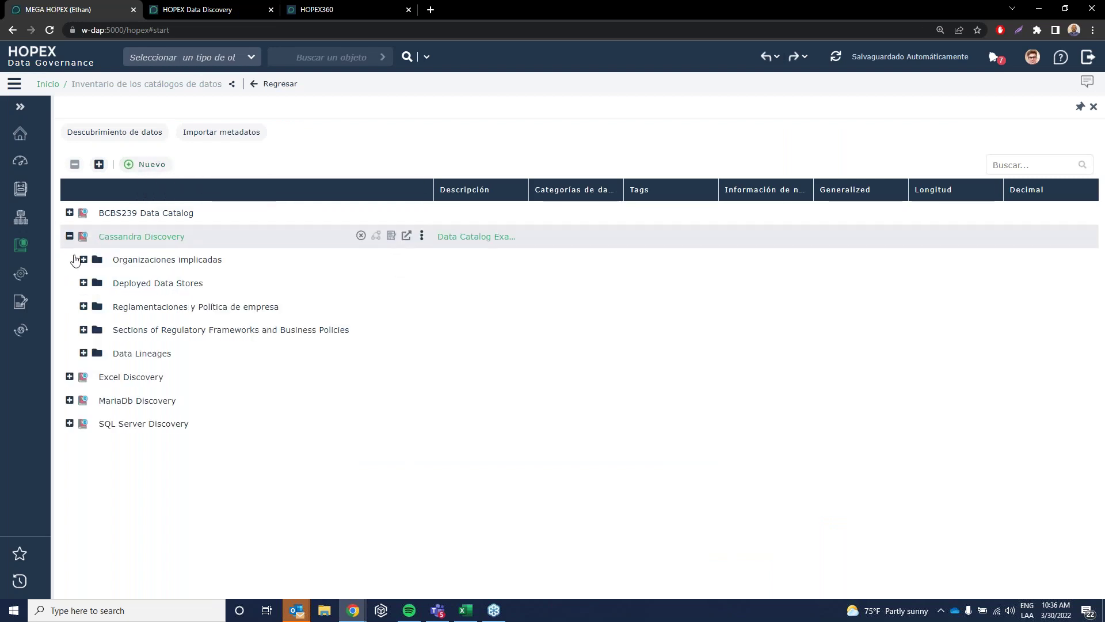
{"action": "left_click", "coordinate": [84, 283]}
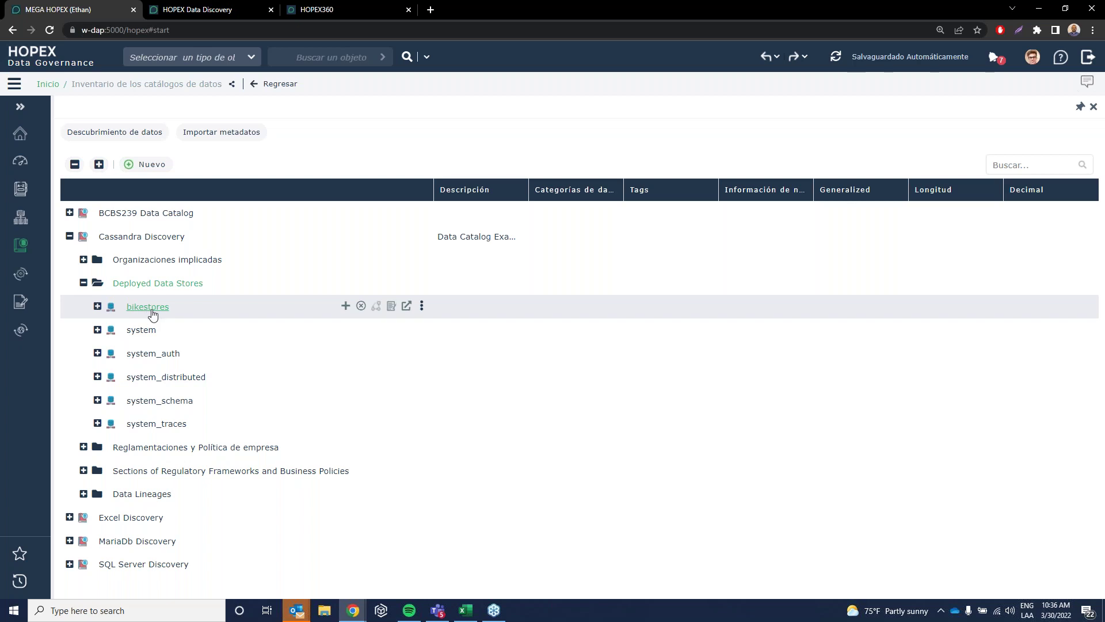
{"action": "left_click", "coordinate": [97, 307]}
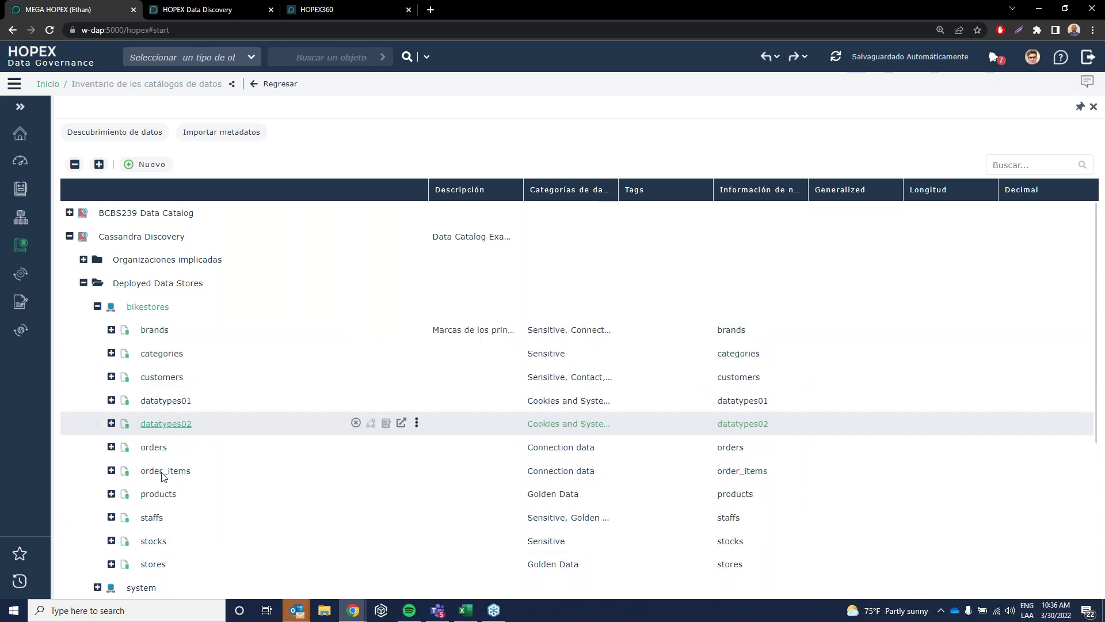
{"action": "left_click", "coordinate": [112, 329]}
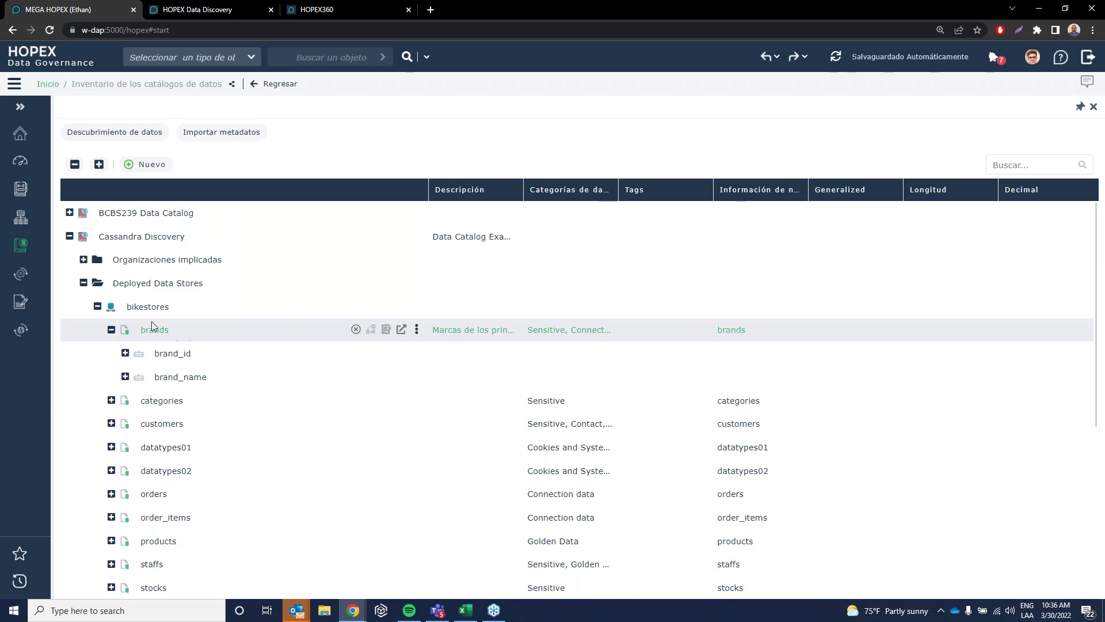
Step: Open the characteristics of the brands table and look through the data categories available for it
{"action": "left_click", "coordinate": [157, 334]}
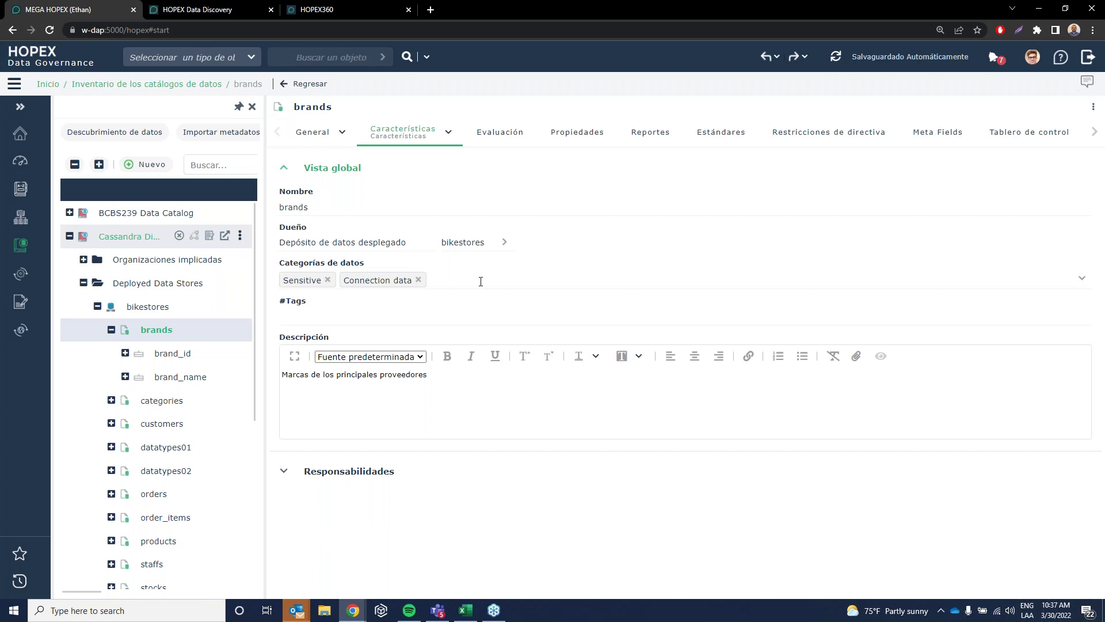
{"action": "left_click", "coordinate": [315, 204]}
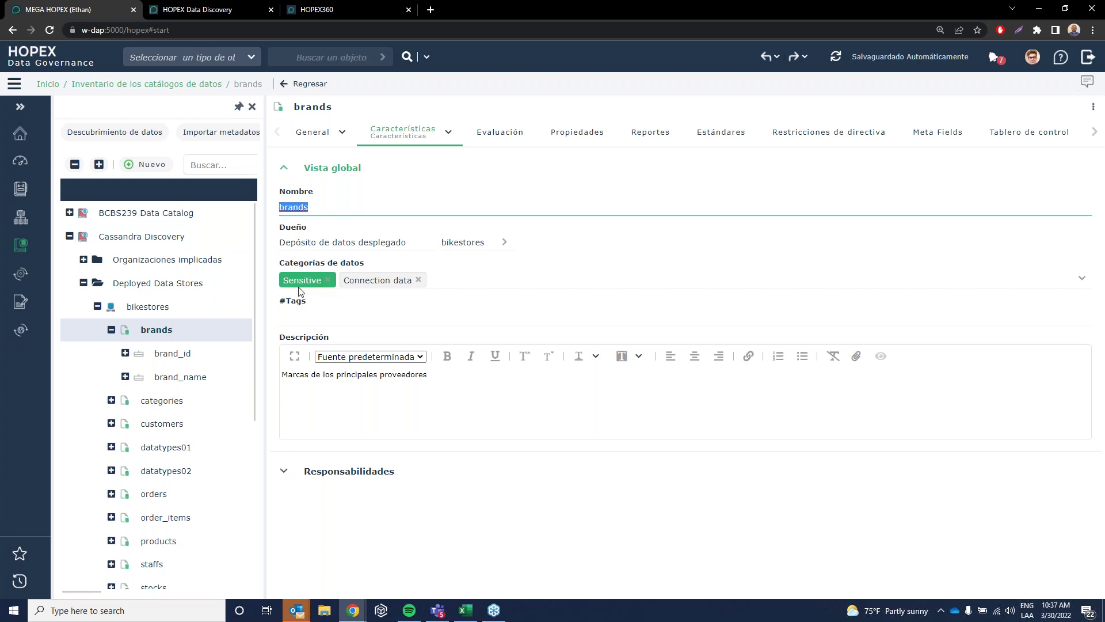
{"action": "left_click", "coordinate": [477, 281]}
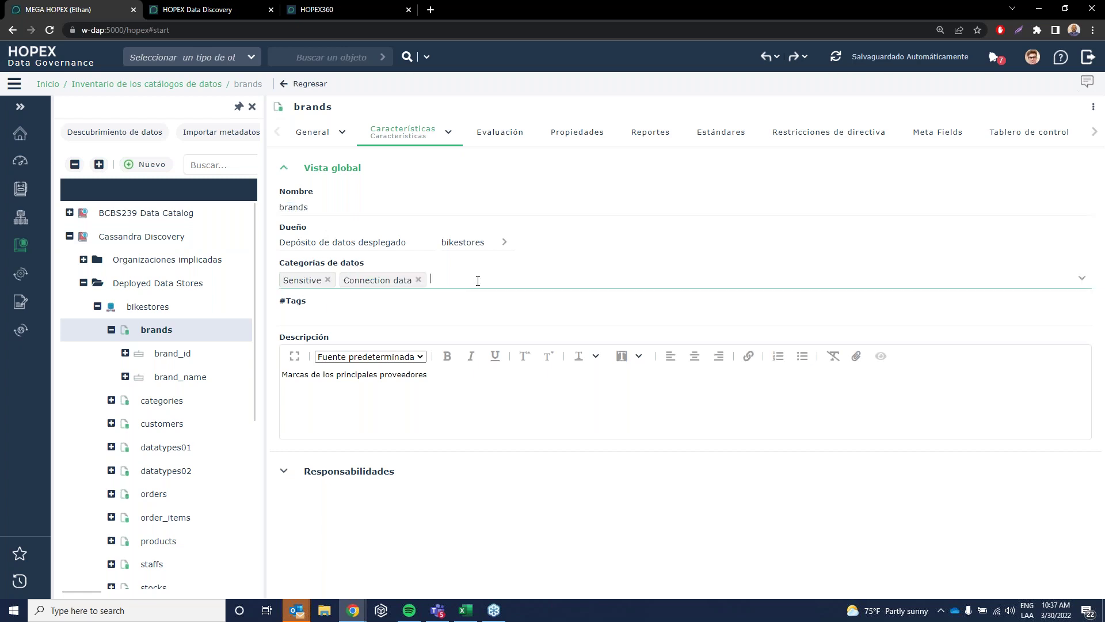
{"action": "left_click", "coordinate": [1081, 279]}
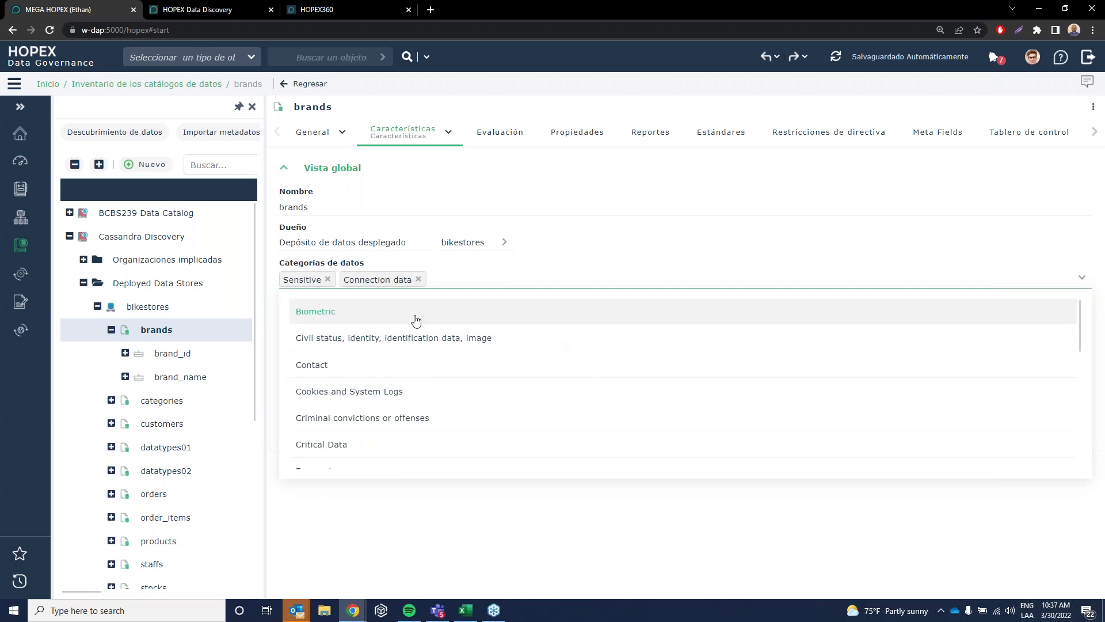
{"action": "scroll", "coordinate": [368, 337], "scroll_direction": "down", "scroll_amount": 1}
{"action": "scroll", "coordinate": [354, 345], "scroll_direction": "down", "scroll_amount": 5}
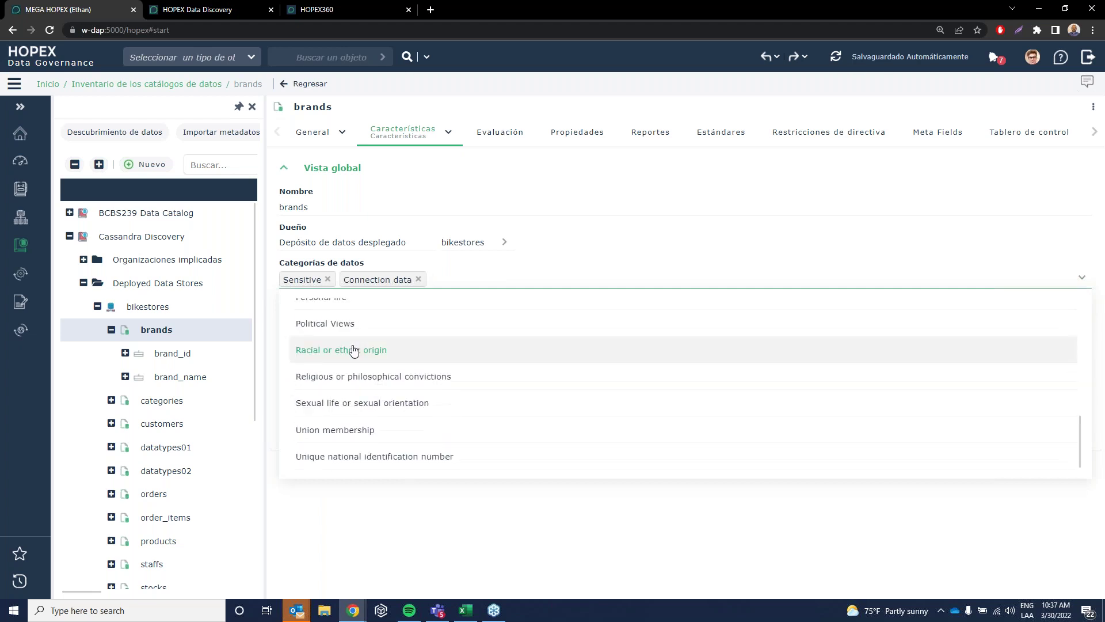
{"action": "scroll", "coordinate": [366, 448], "scroll_direction": "up", "scroll_amount": 7}
{"action": "scroll", "coordinate": [366, 454], "scroll_direction": "up", "scroll_amount": 1}
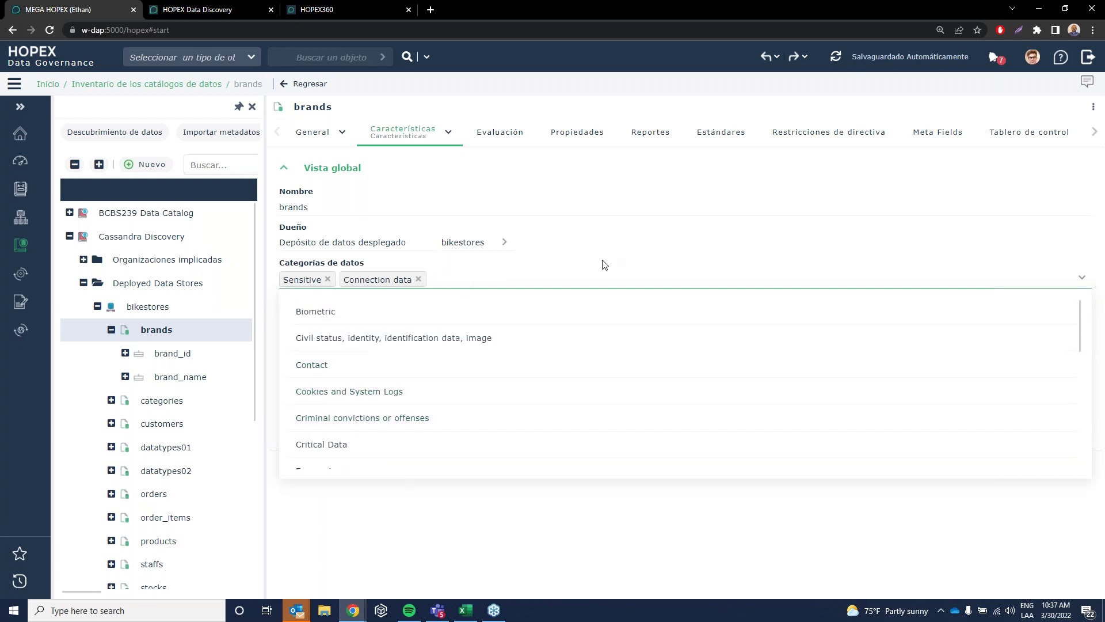
{"action": "left_click", "coordinate": [509, 517]}
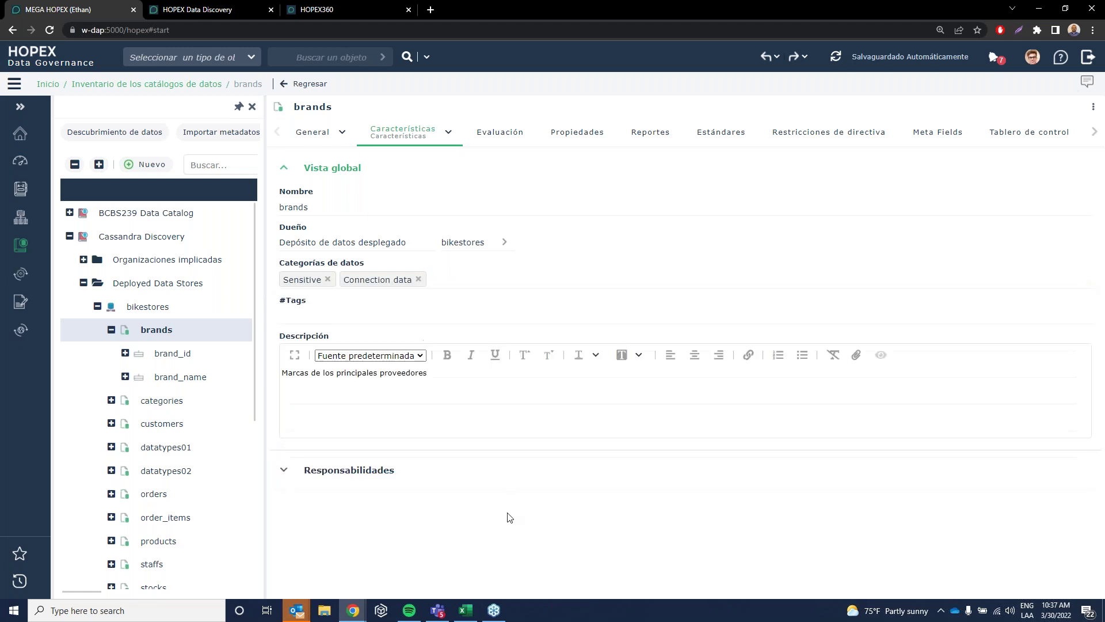
Step: Review the description of the brands table and the people and business roles under its responsibilities
{"action": "double_click", "coordinate": [365, 387]}
{"action": "triple_click", "coordinate": [447, 395]}
{"action": "double_click", "coordinate": [448, 400]}
{"action": "triple_click", "coordinate": [448, 400]}
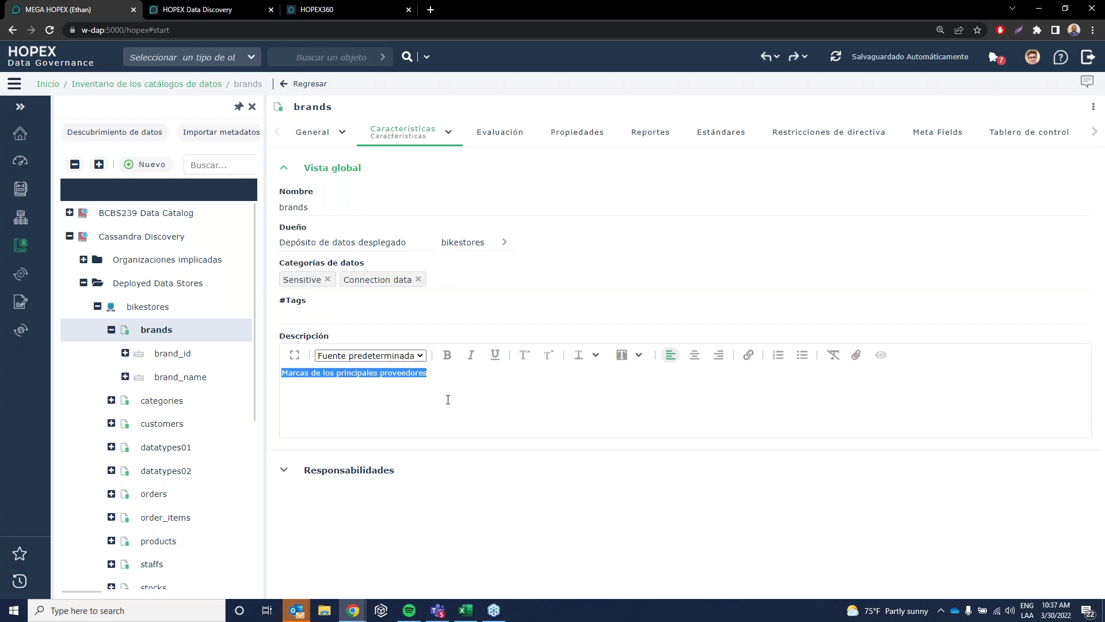
{"action": "left_click", "coordinate": [445, 404]}
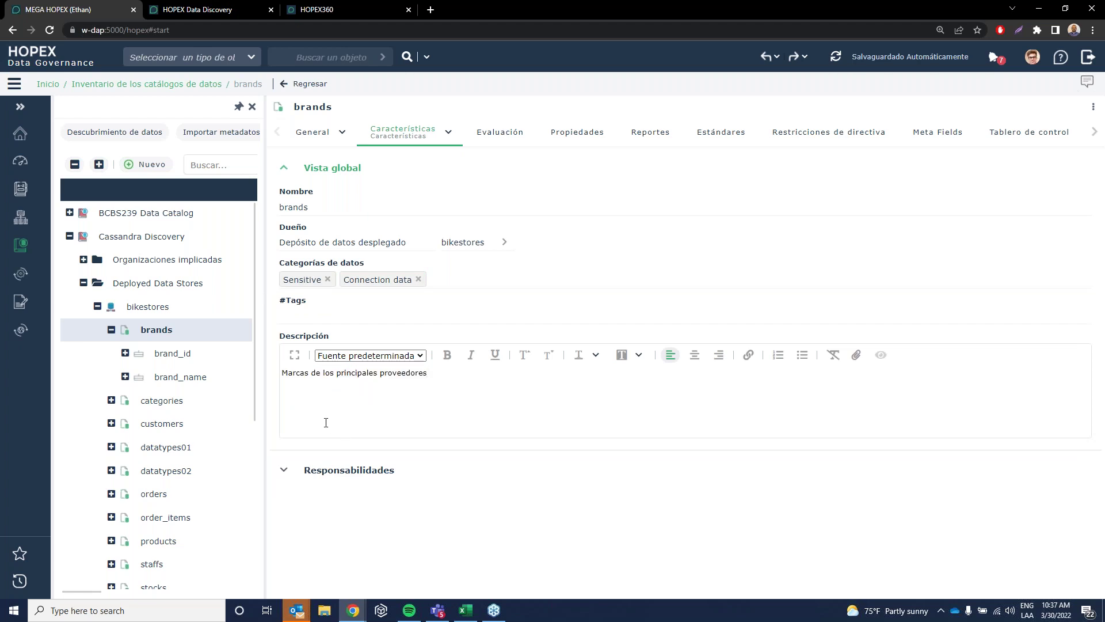
{"action": "left_click", "coordinate": [284, 470]}
{"action": "scroll", "coordinate": [361, 490], "scroll_direction": "down", "scroll_amount": 1}
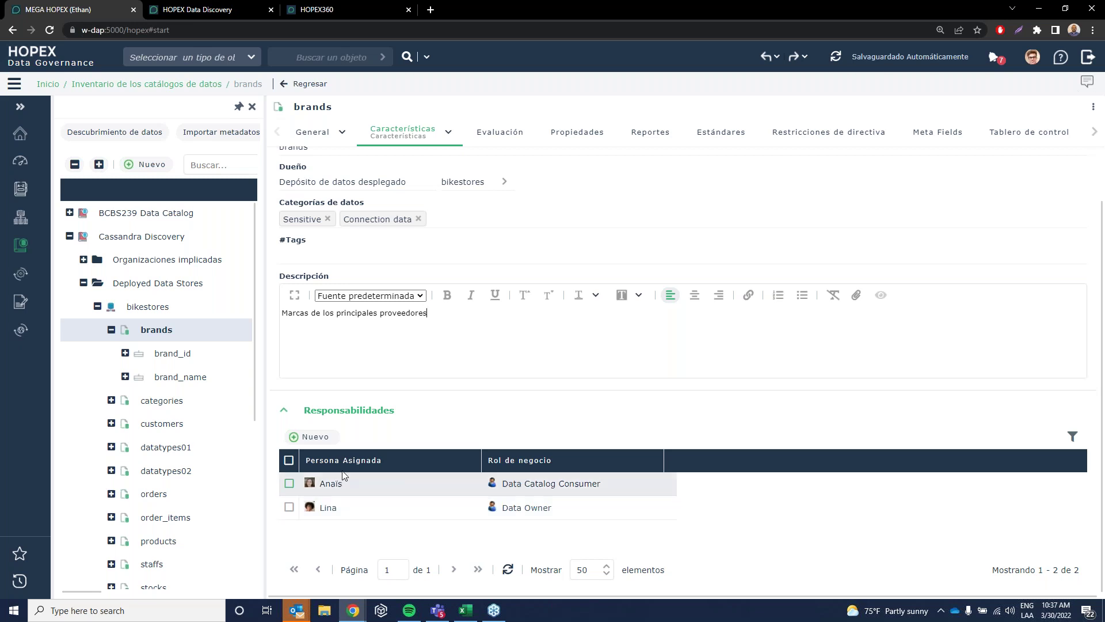
Step: Collapse the brands table and view the characteristics of bikestores and of the Cassandra Discovery catalog
{"action": "left_click", "coordinate": [111, 330]}
{"action": "left_click", "coordinate": [151, 307]}
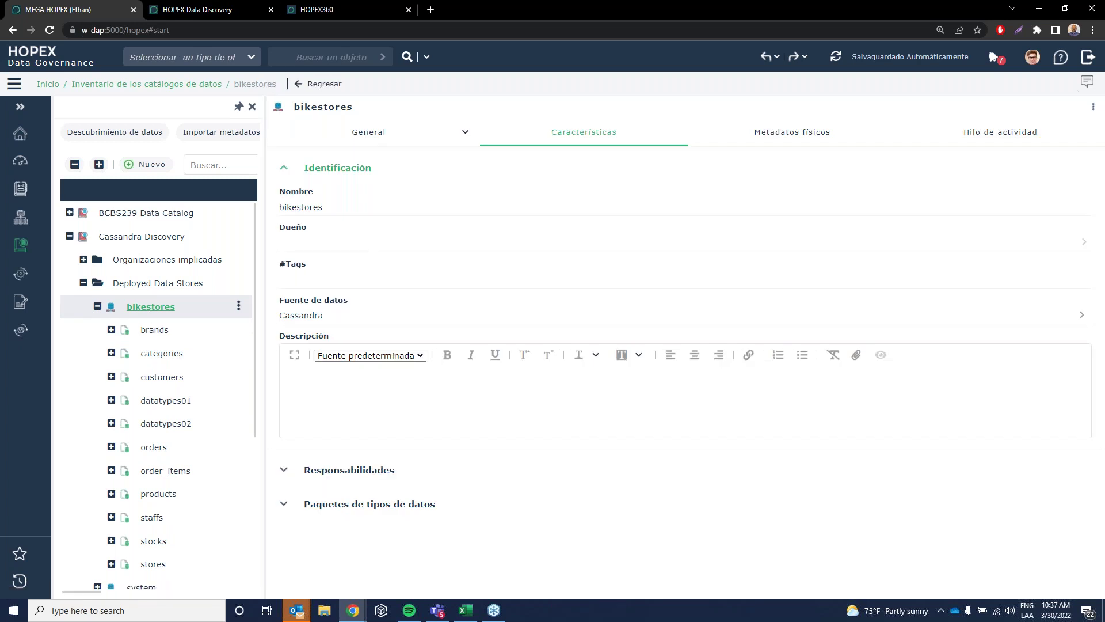
{"action": "left_click", "coordinate": [147, 236]}
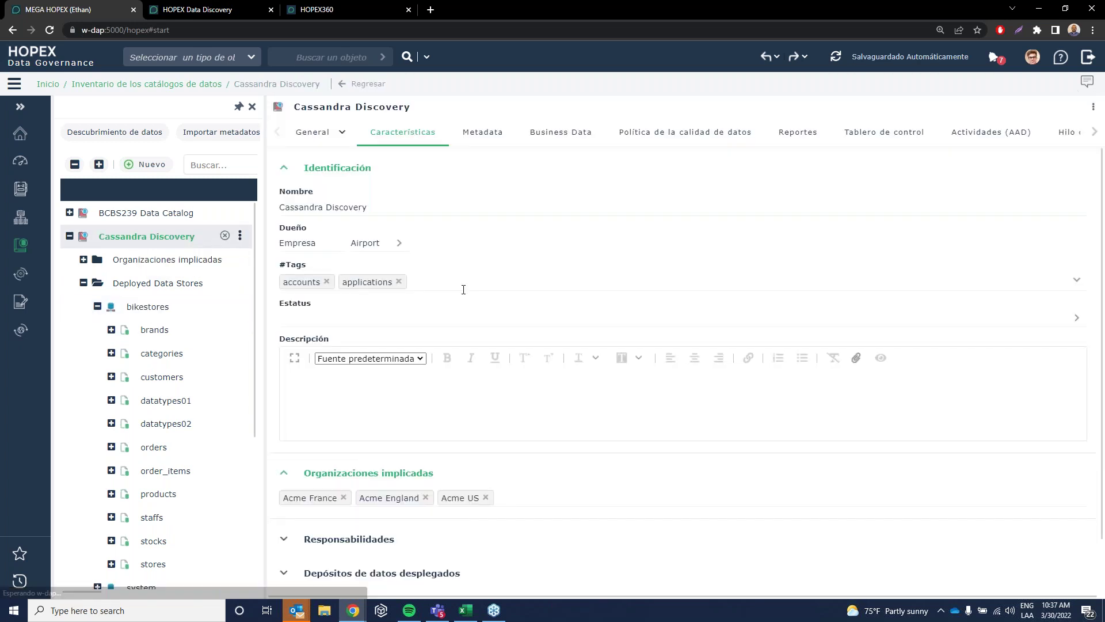
Step: Examine the data quality policies of the Cassandra Discovery catalog, with their subjects and quality dimensions
{"action": "left_click", "coordinate": [696, 137]}
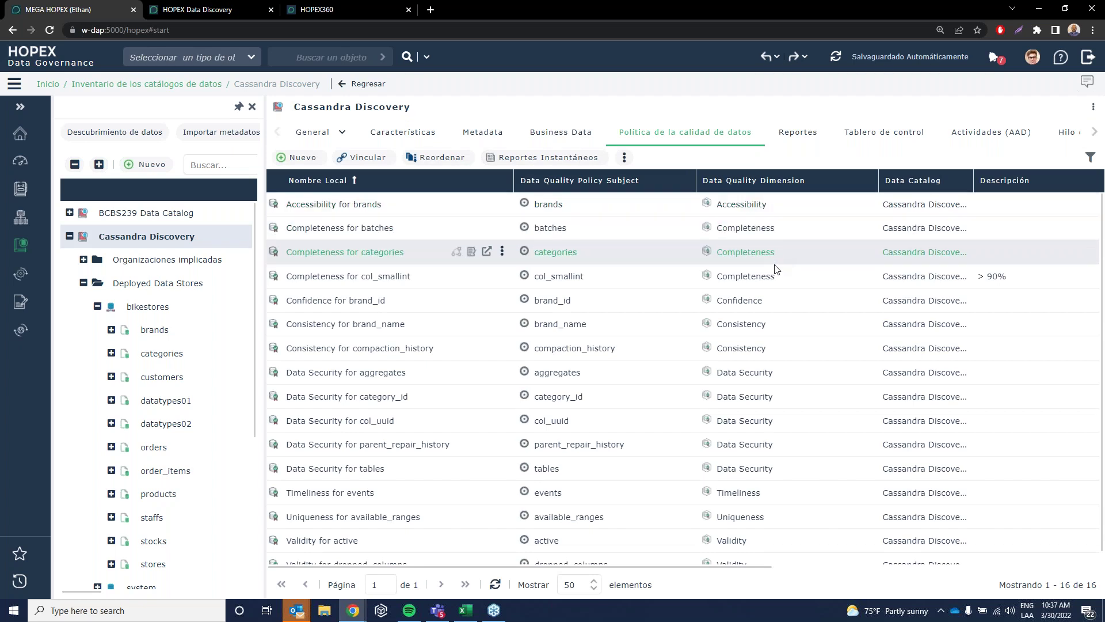
{"action": "scroll", "coordinate": [764, 391], "scroll_direction": "down", "scroll_amount": 1}
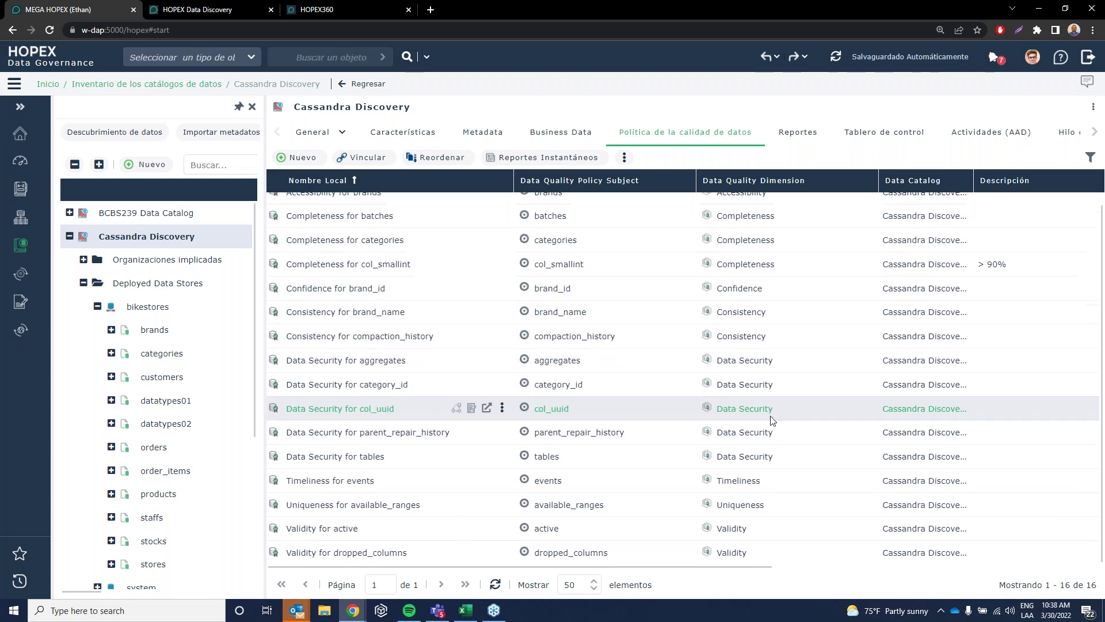
{"action": "scroll", "coordinate": [747, 547], "scroll_direction": "up", "scroll_amount": 1}
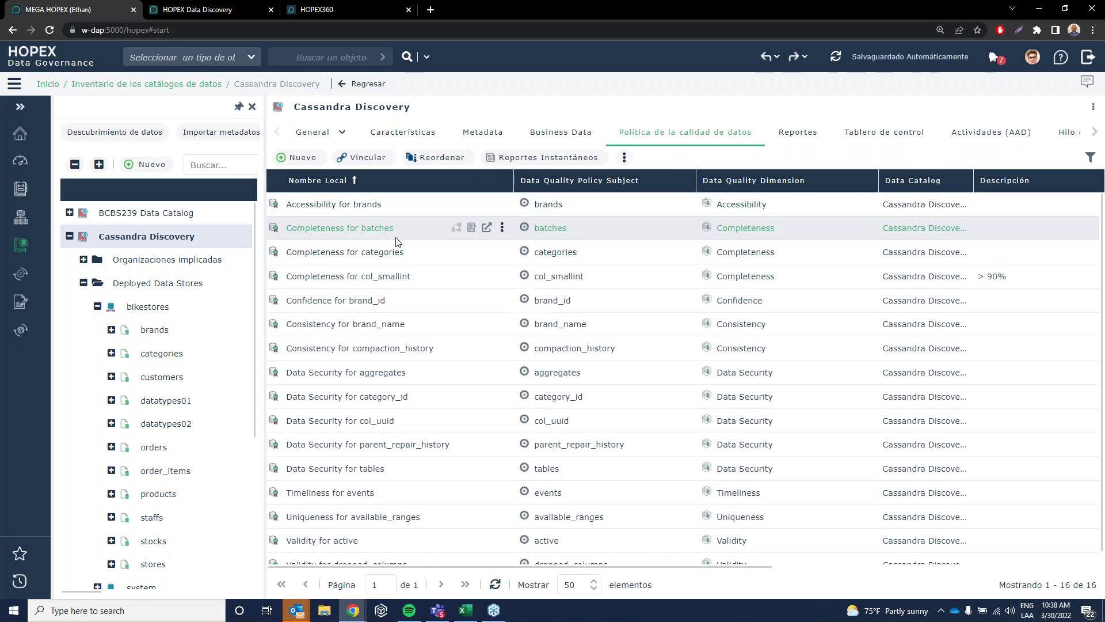
{"action": "scroll", "coordinate": [394, 262], "scroll_direction": "down", "scroll_amount": 1}
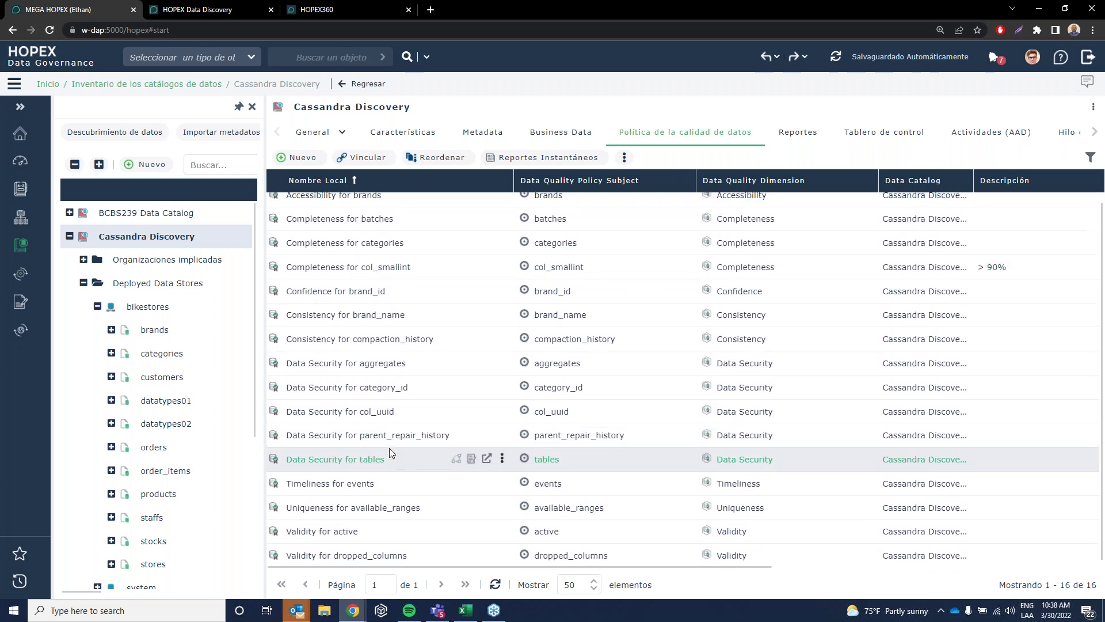
{"action": "scroll", "coordinate": [389, 448], "scroll_direction": "up", "scroll_amount": 1}
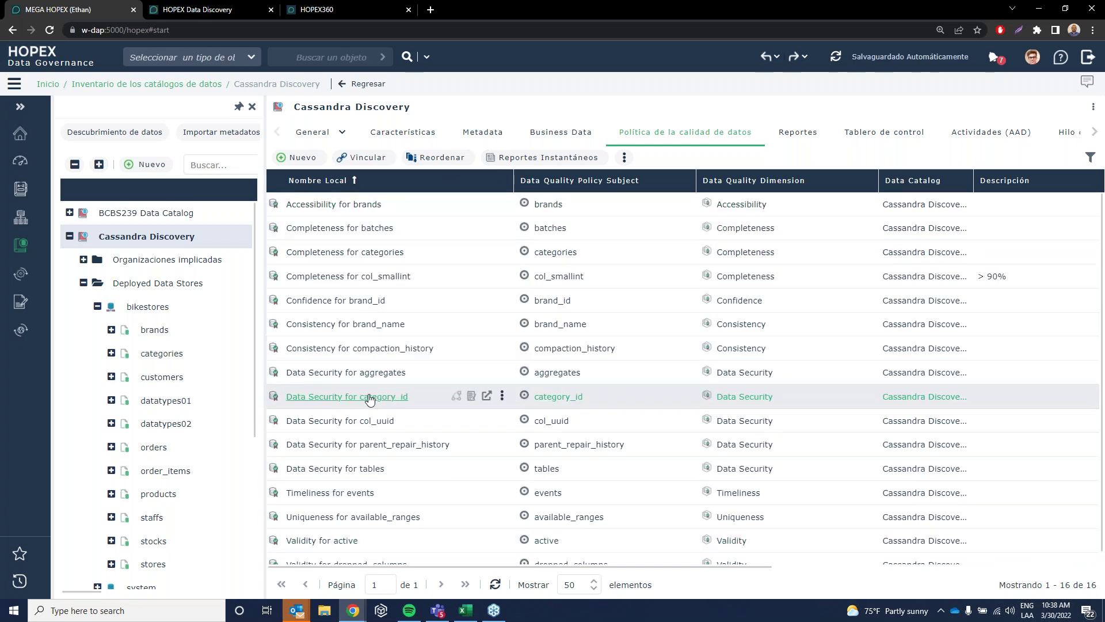
Step: Review the dashboard of the Cassandra Discovery catalog, including its identification, responsible business roles and metadata statistics
{"action": "left_click", "coordinate": [875, 140]}
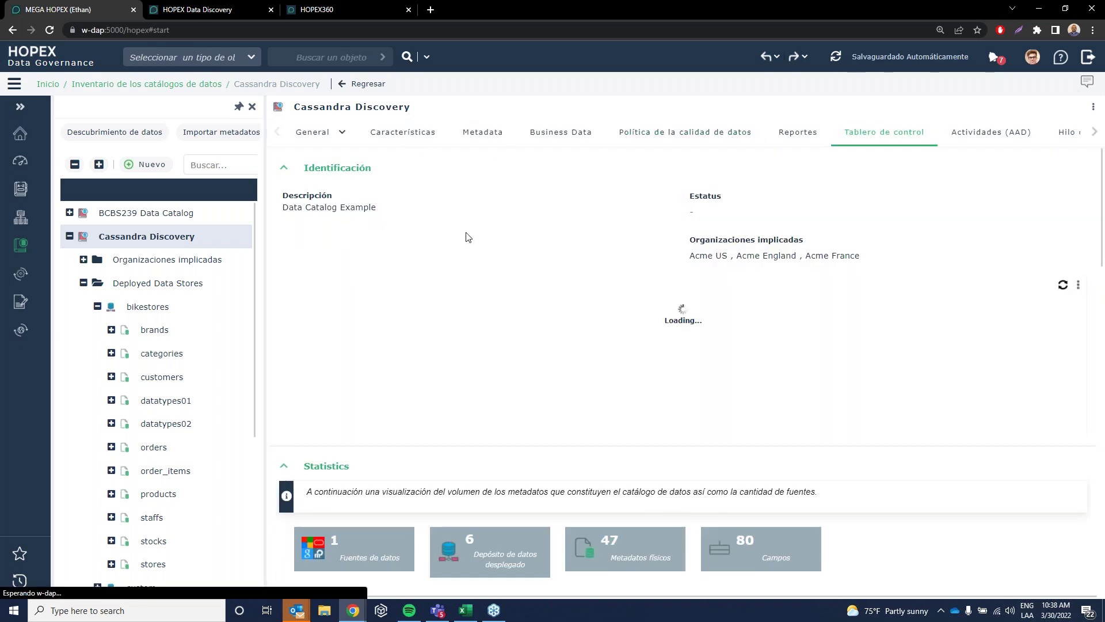
{"action": "scroll", "coordinate": [452, 202], "scroll_direction": "down", "scroll_amount": 1}
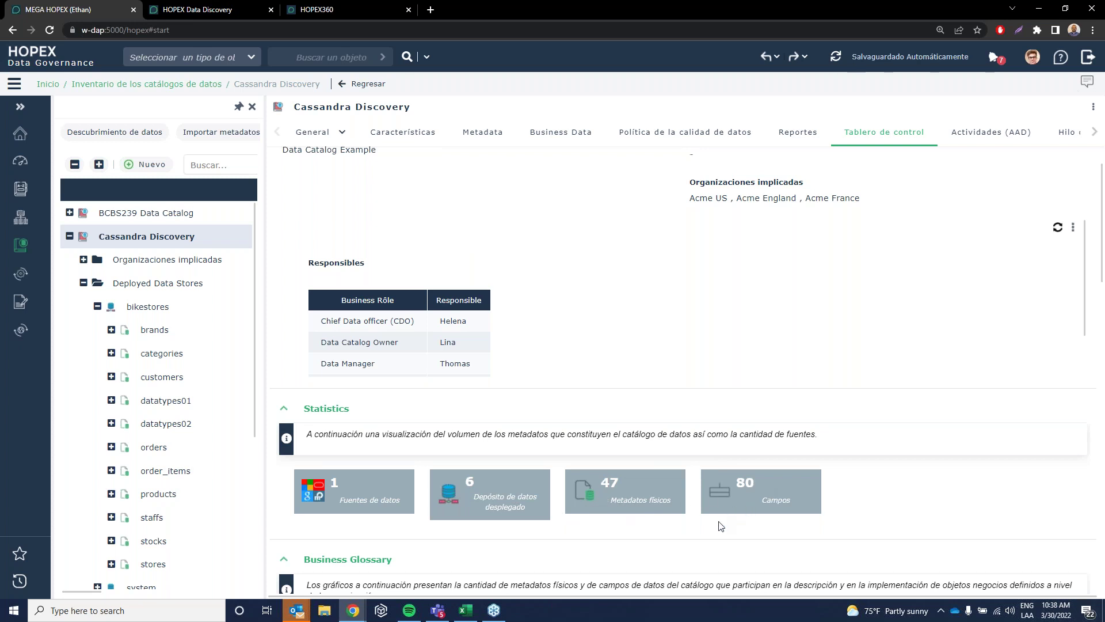
{"action": "scroll", "coordinate": [519, 383], "scroll_direction": "up", "scroll_amount": 1}
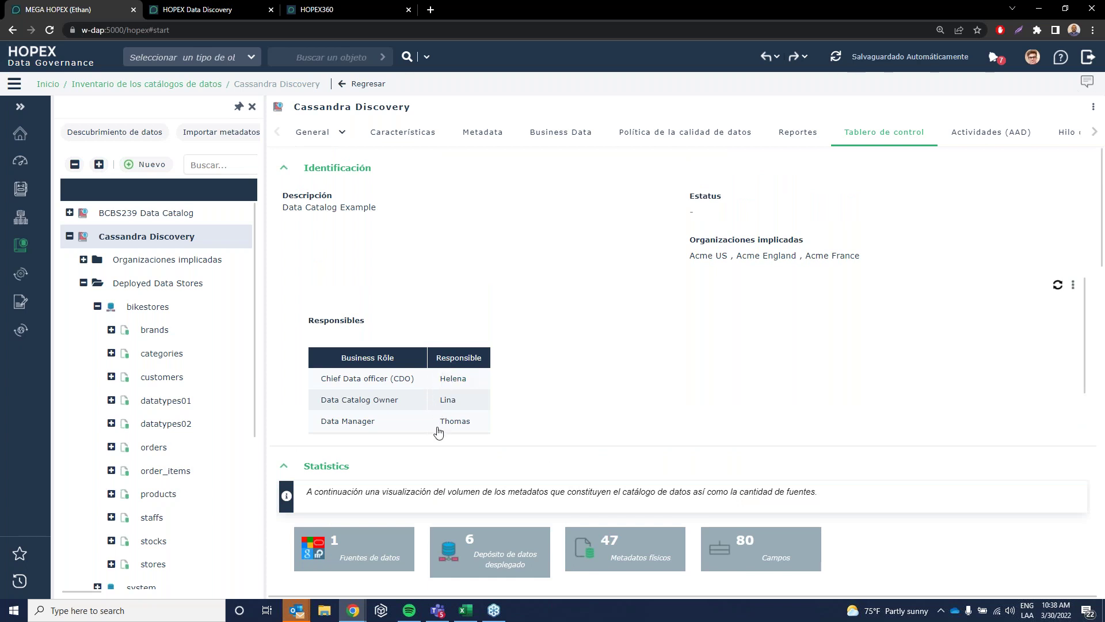
{"action": "scroll", "coordinate": [582, 424], "scroll_direction": "down", "scroll_amount": 2}
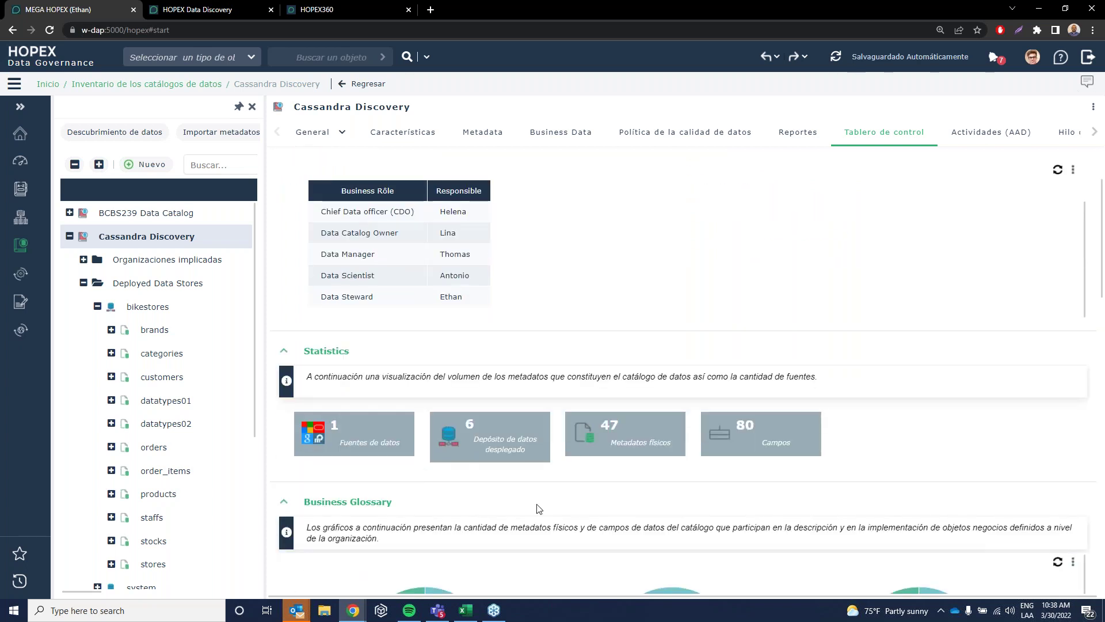
{"action": "scroll", "coordinate": [541, 501], "scroll_direction": "up", "scroll_amount": 2}
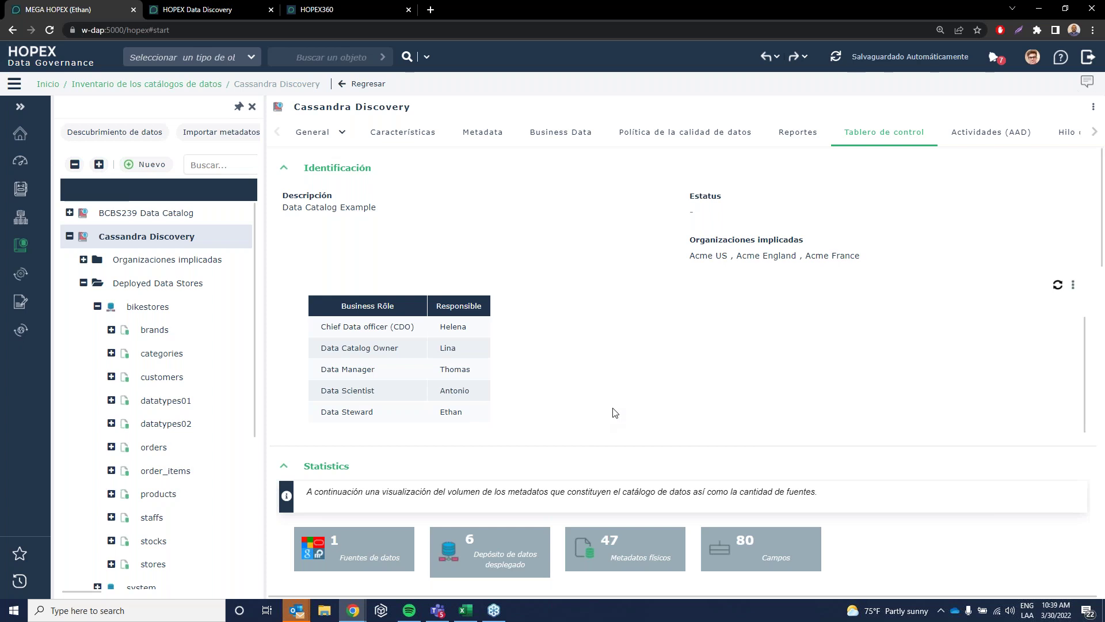
Step: Open the business glossary tools and launch the initialization of a business dictionary from metadata
{"action": "left_click", "coordinate": [20, 107]}
{"action": "left_click", "coordinate": [117, 227]}
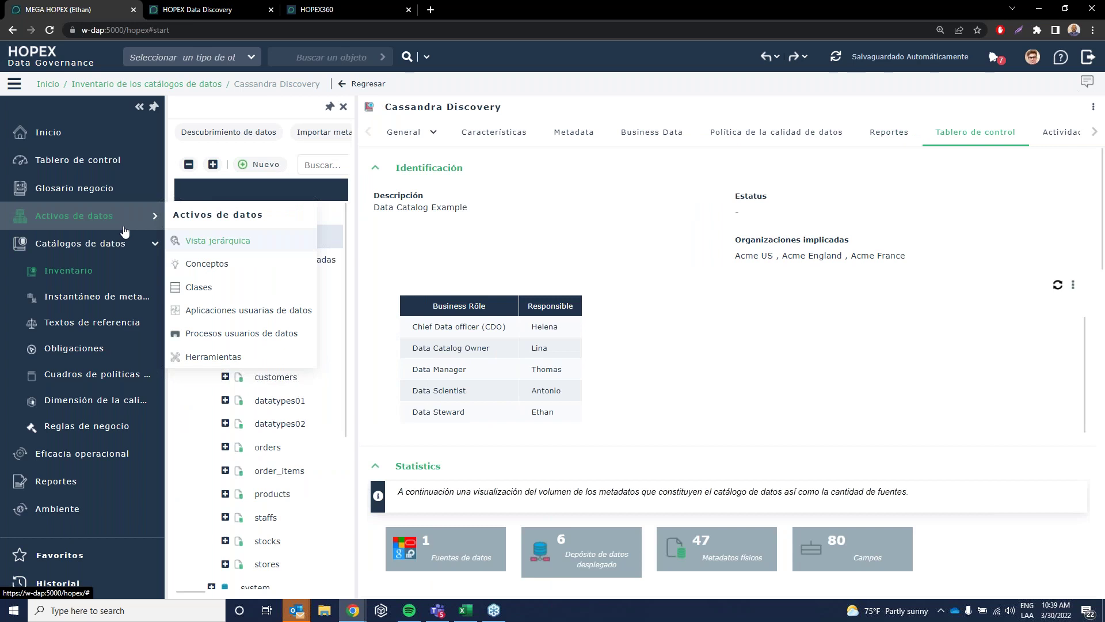
{"action": "left_click", "coordinate": [109, 188]}
{"action": "left_click", "coordinate": [213, 306]}
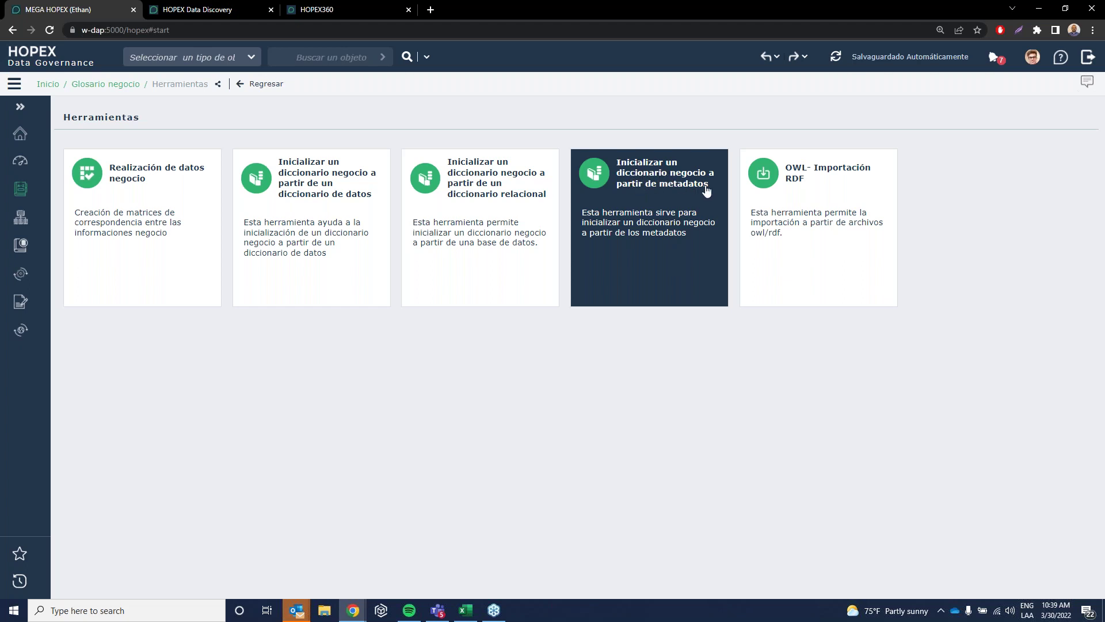
{"action": "left_click", "coordinate": [653, 255]}
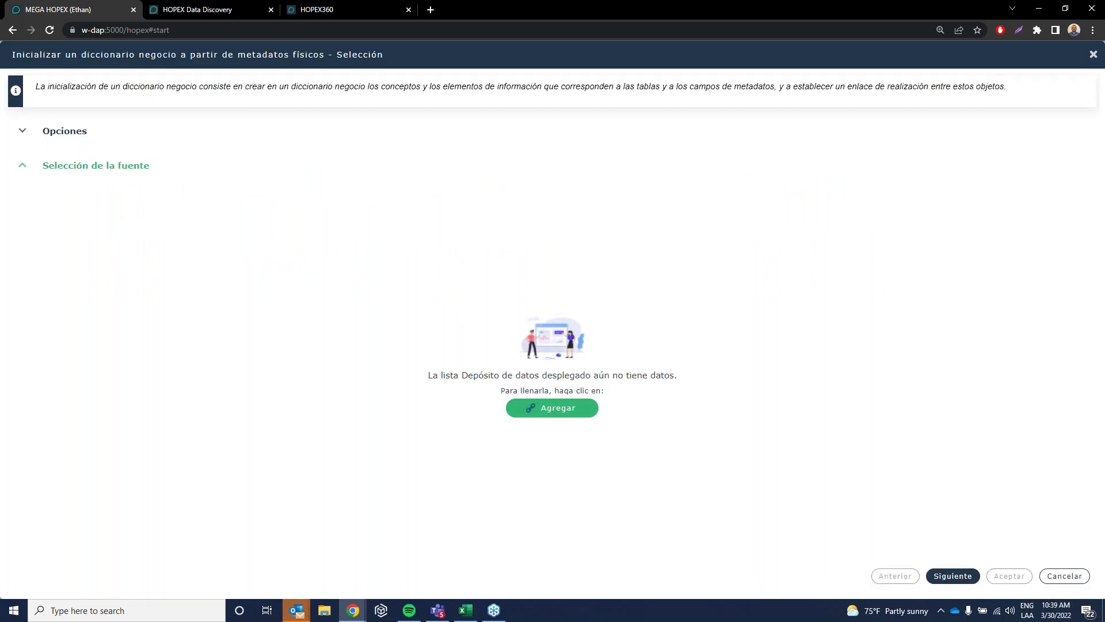
Step: Add the bikestores data store as the source, preview the resulting business objects and cancel the initialization
{"action": "left_click", "coordinate": [573, 412]}
{"action": "left_click", "coordinate": [626, 217]}
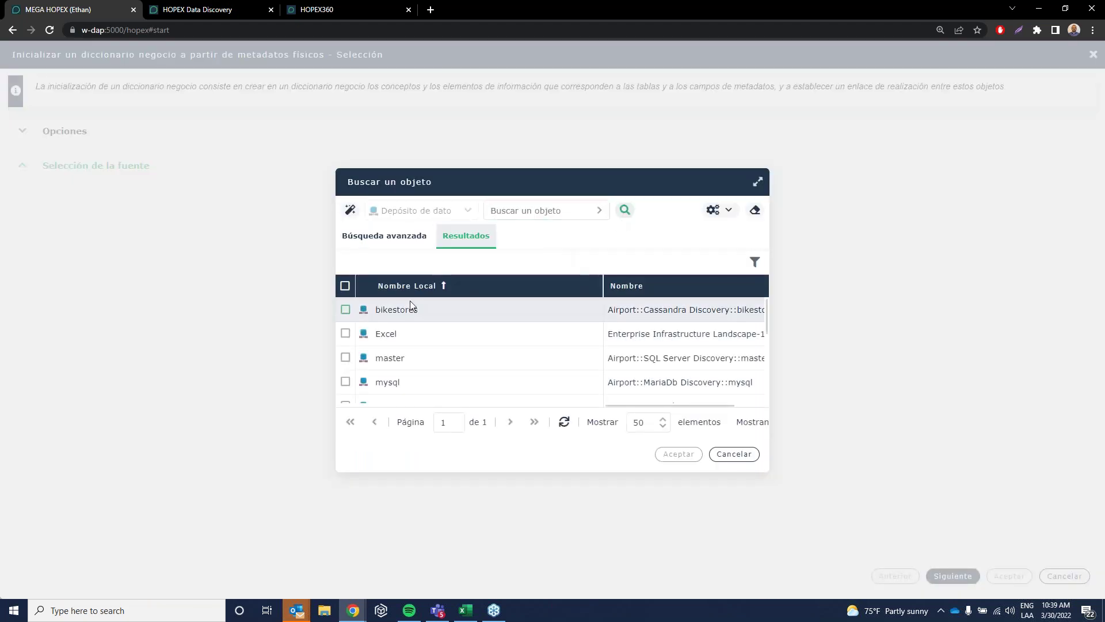
{"action": "left_click", "coordinate": [409, 305]}
{"action": "left_click", "coordinate": [678, 454]}
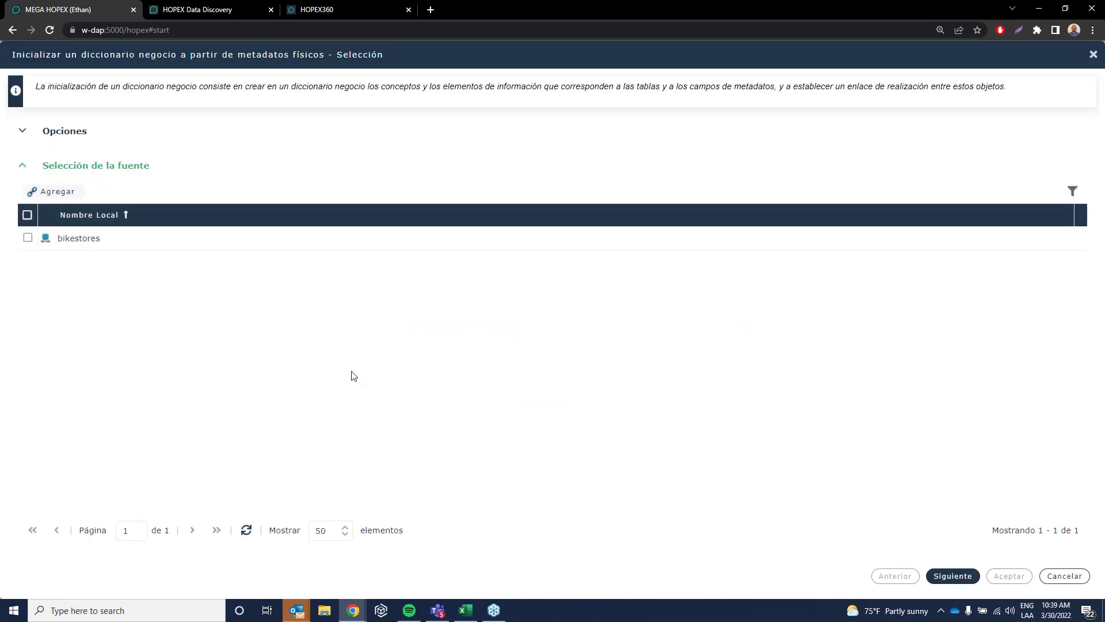
{"action": "left_click", "coordinate": [944, 576]}
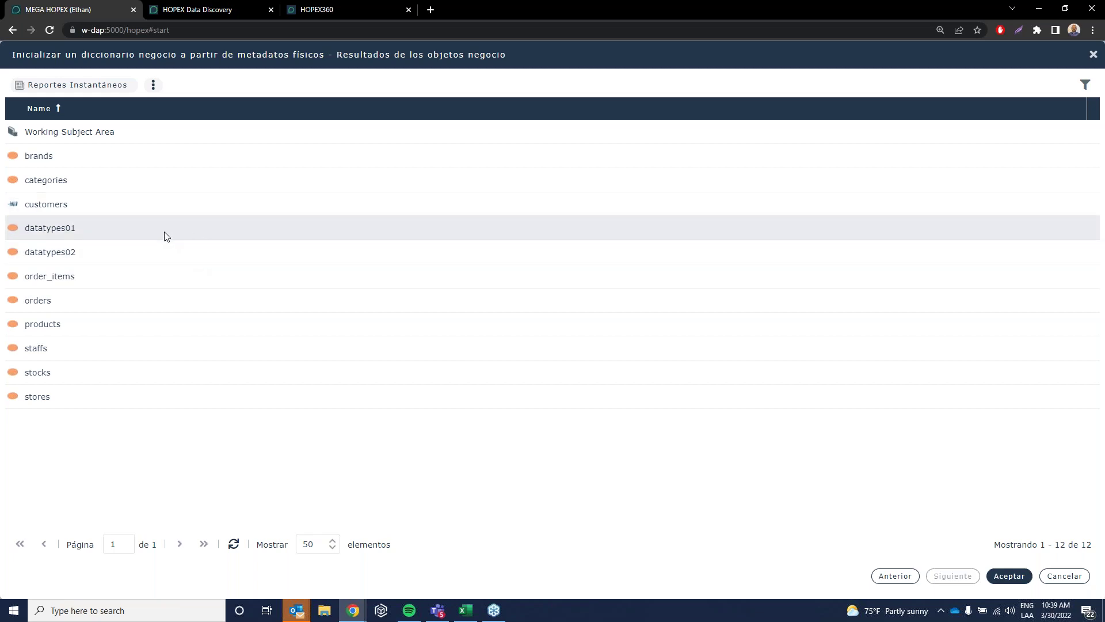
{"action": "left_click", "coordinate": [1064, 576]}
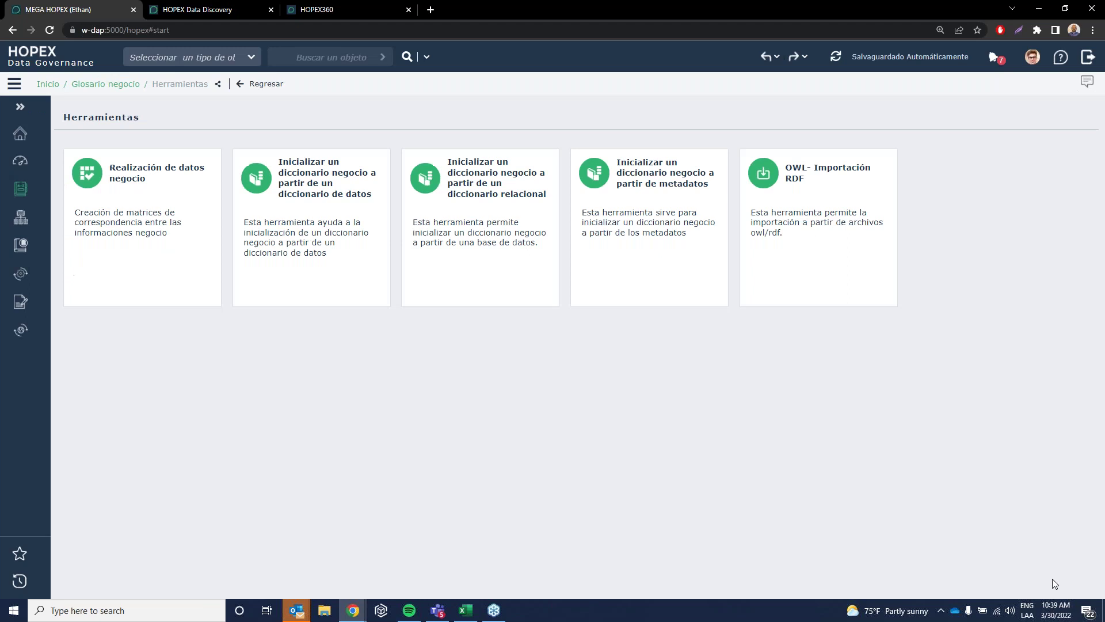
Step: Open the hierarchical view of data assets and expand the working business dictionaries down to the concepts of Working Subject Area
{"action": "left_click", "coordinate": [20, 107]}
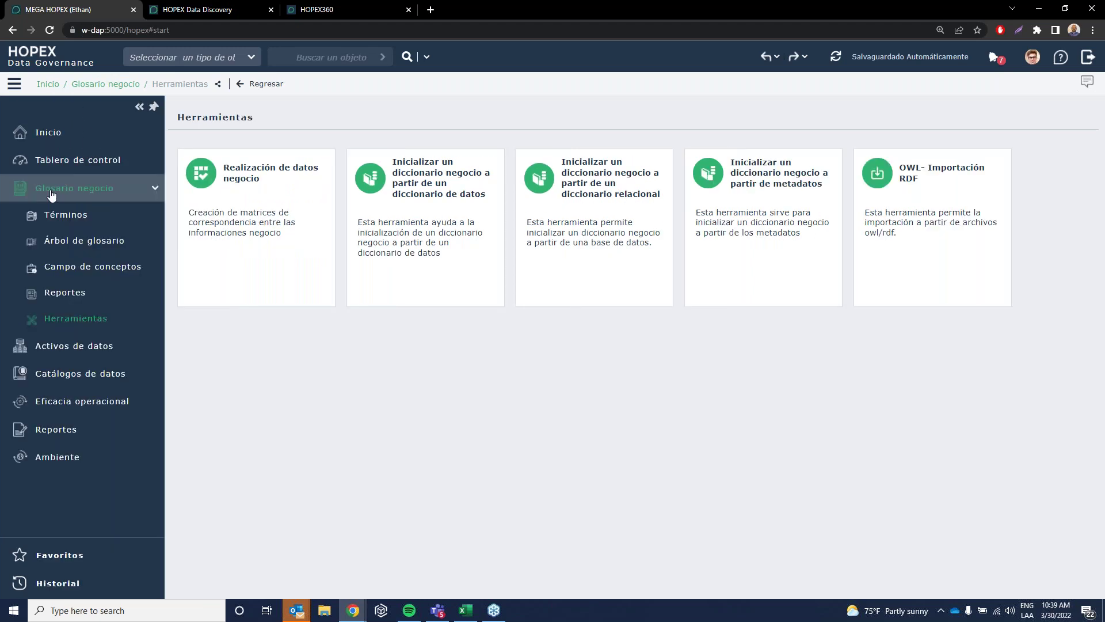
{"action": "mouse_move", "coordinate": [89, 346]}
{"action": "left_click", "coordinate": [213, 370]}
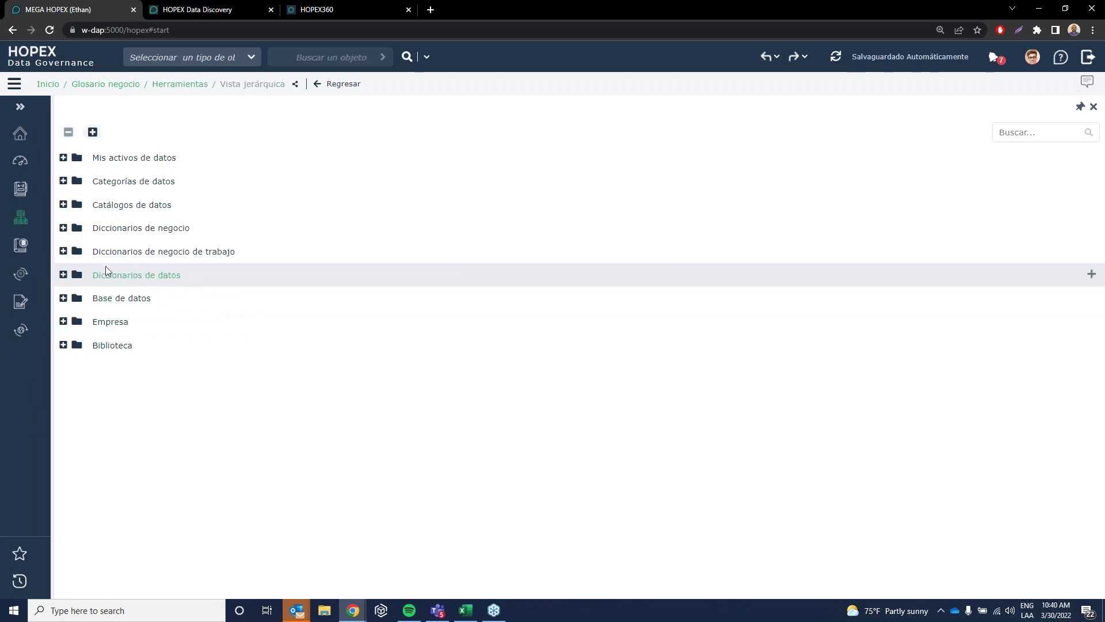
{"action": "left_click", "coordinate": [63, 274]}
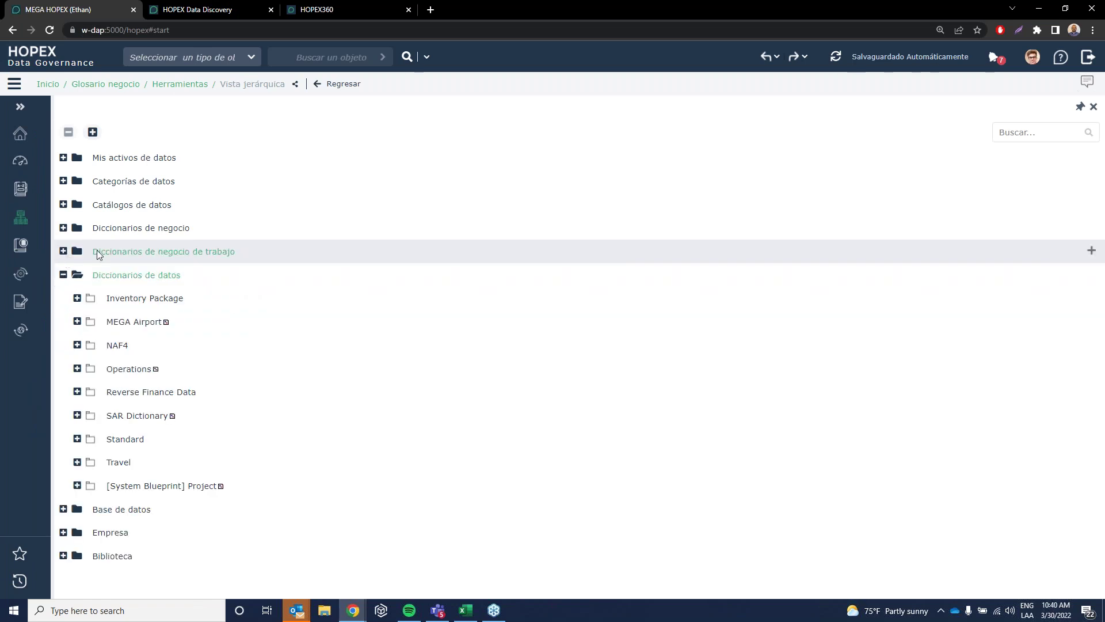
{"action": "left_click", "coordinate": [64, 253]}
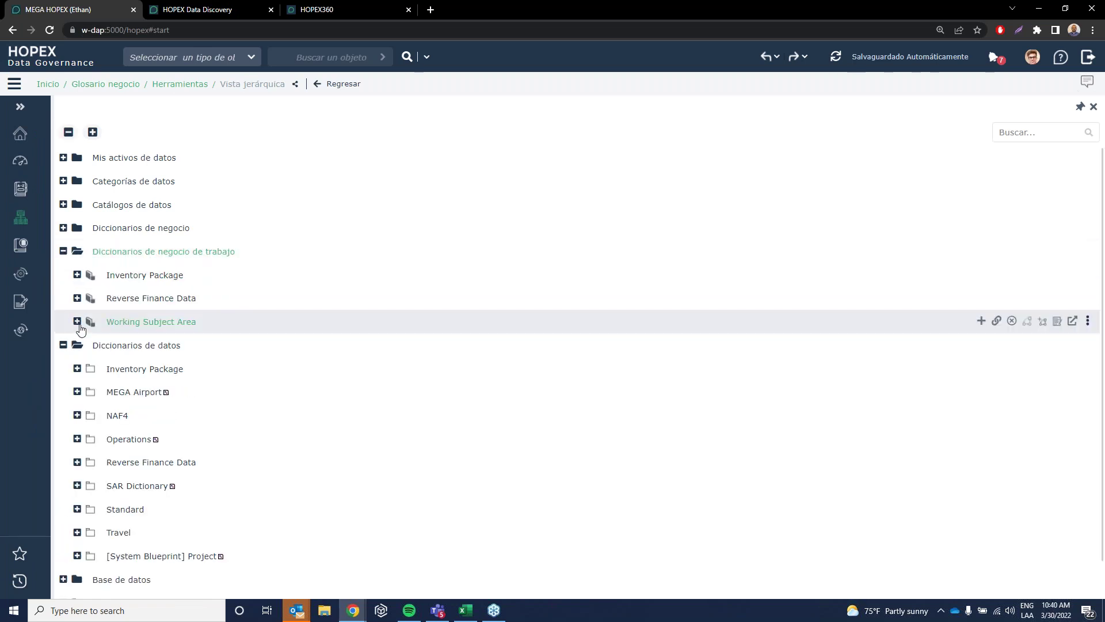
{"action": "left_click", "coordinate": [78, 322]}
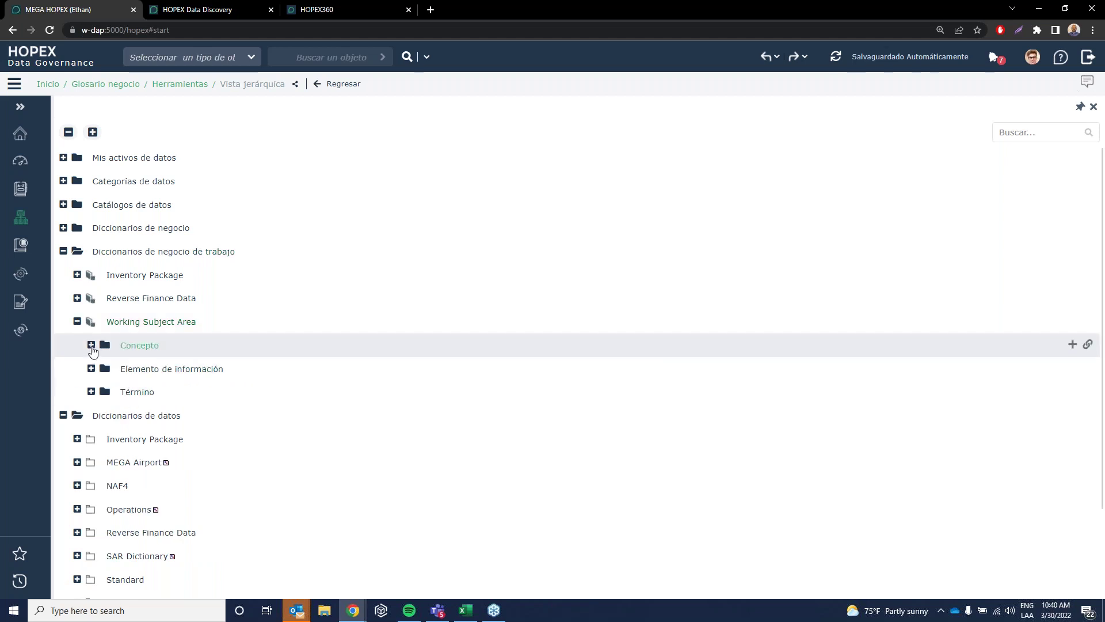
{"action": "left_click", "coordinate": [90, 348]}
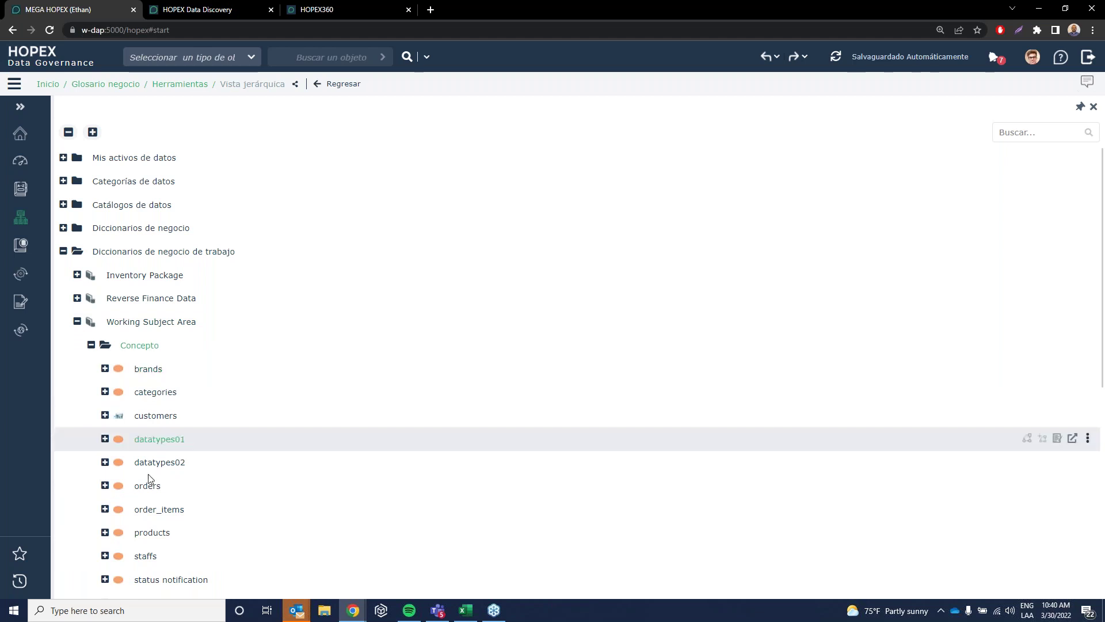
Step: Open the characteristics of the customers concept and highlight its description text
{"action": "left_click", "coordinate": [148, 419]}
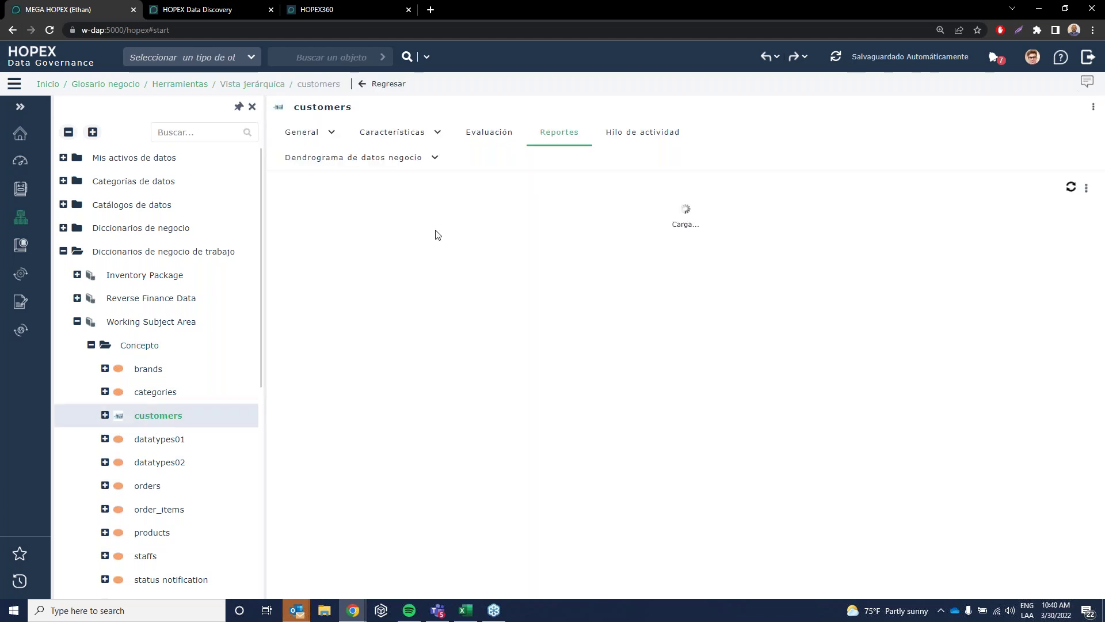
{"action": "left_click", "coordinate": [429, 133]}
{"action": "left_click", "coordinate": [428, 157]}
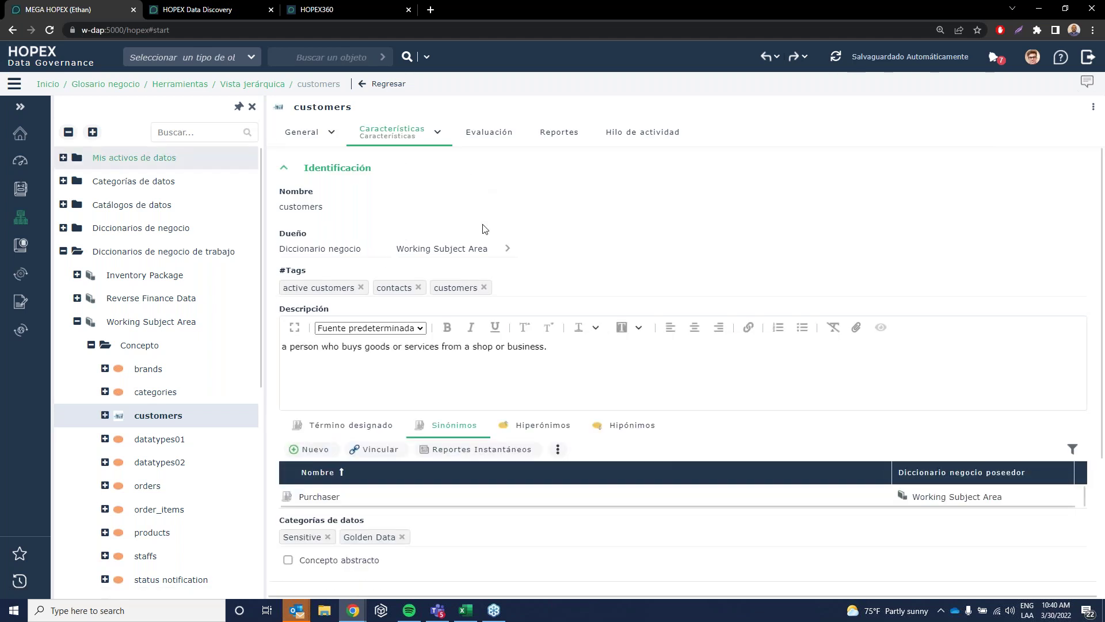
{"action": "left_click", "coordinate": [380, 346]}
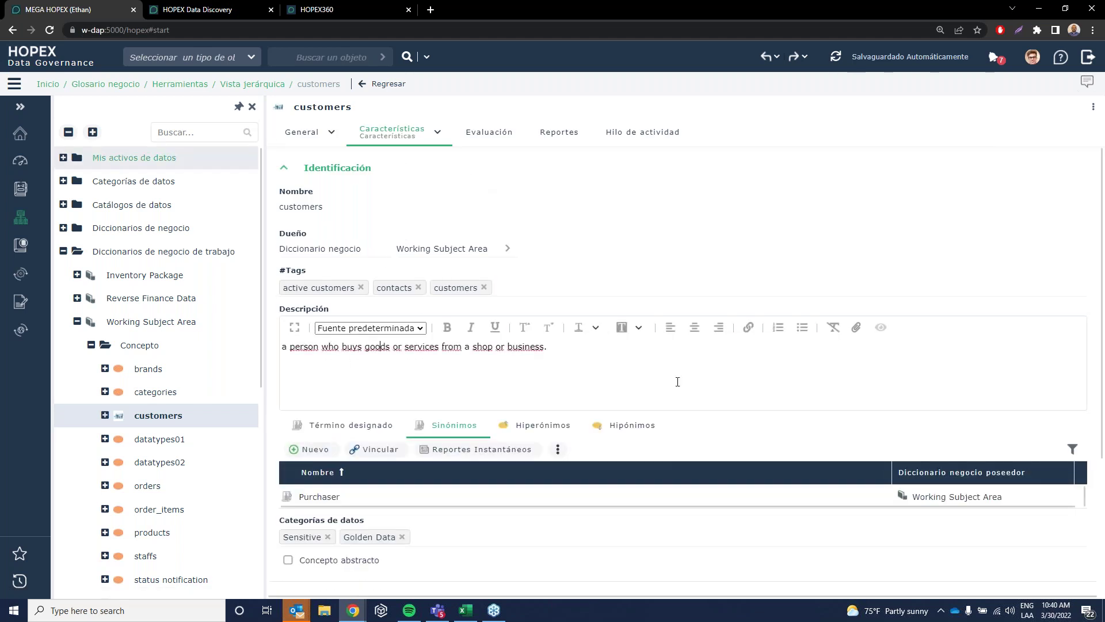
{"action": "left_click_drag", "start_coordinate": [592, 358], "coordinate": [281, 338]}
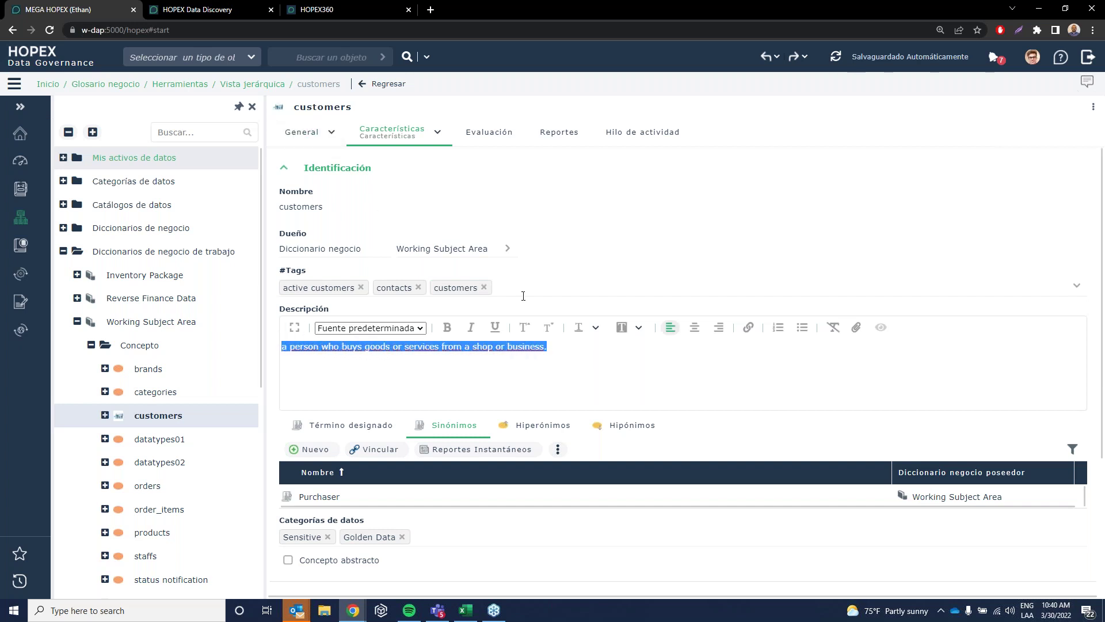
Step: Check the synonyms and the designated term of the customers concept
{"action": "scroll", "coordinate": [513, 327], "scroll_direction": "down", "scroll_amount": 1}
{"action": "scroll", "coordinate": [455, 378], "scroll_direction": "down", "scroll_amount": 1}
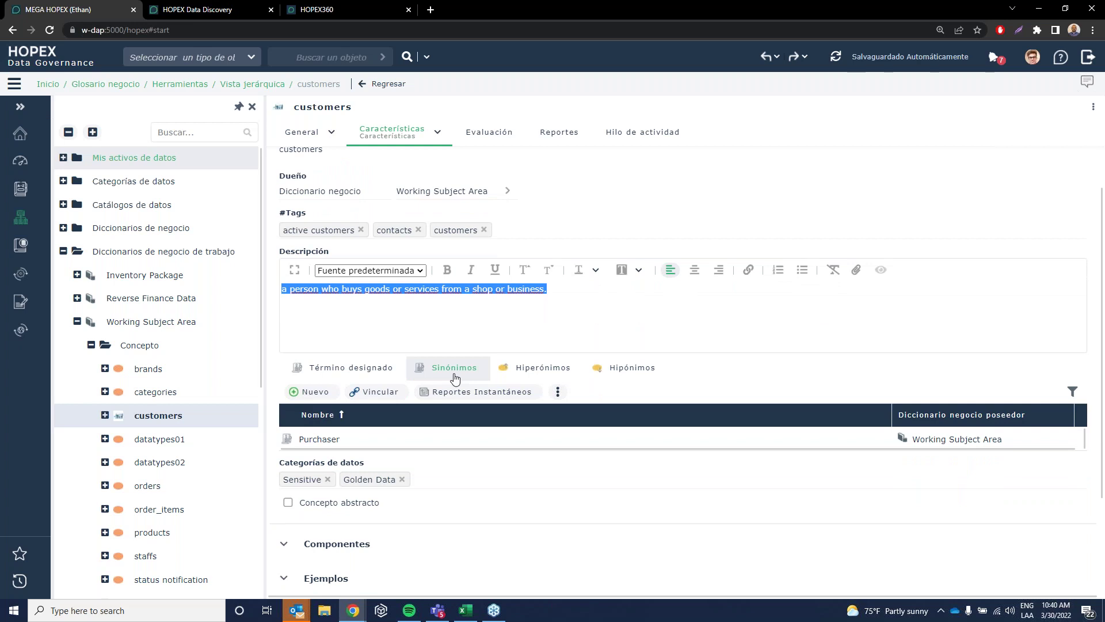
{"action": "left_click", "coordinate": [455, 373]}
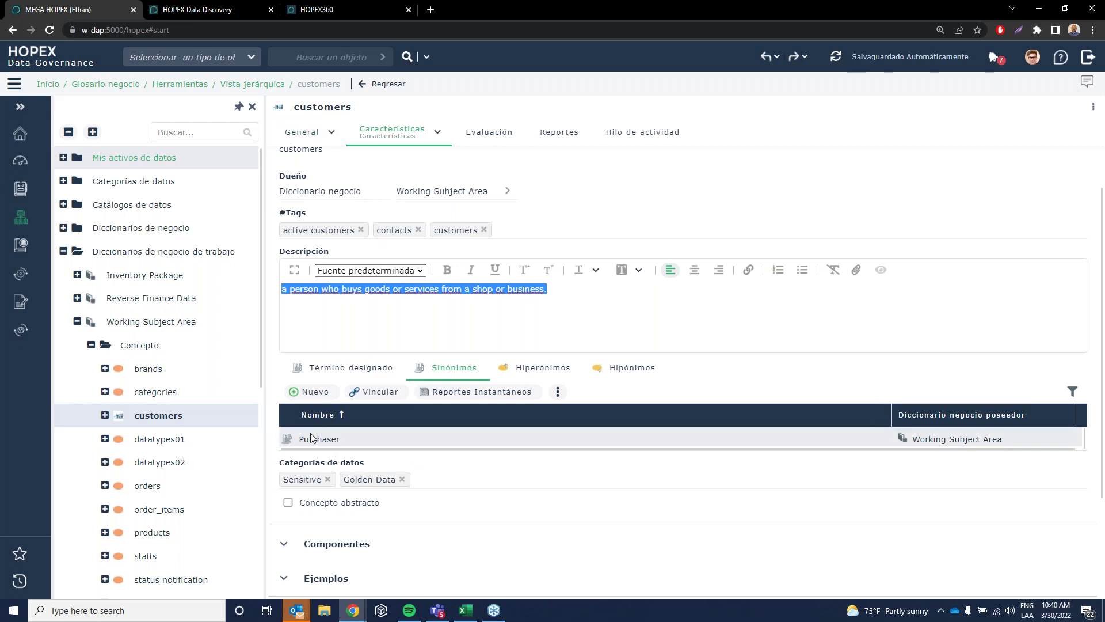
{"action": "left_click", "coordinate": [366, 371]}
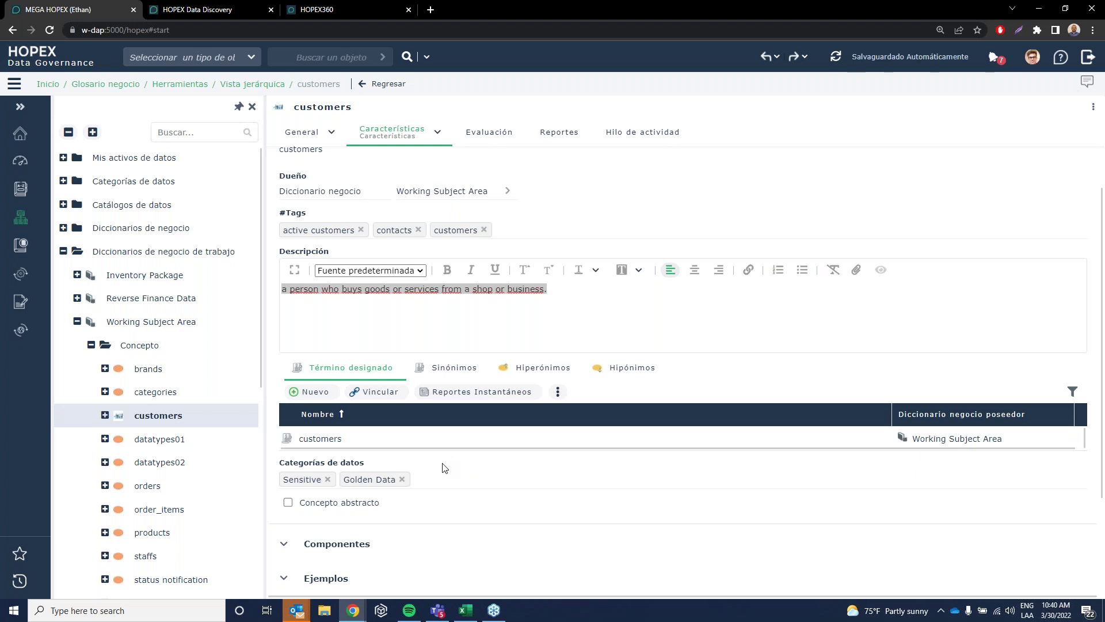
Step: Expand the examples and responsibilities of the customers concept to examine their entries
{"action": "scroll", "coordinate": [464, 463], "scroll_direction": "down", "scroll_amount": 2}
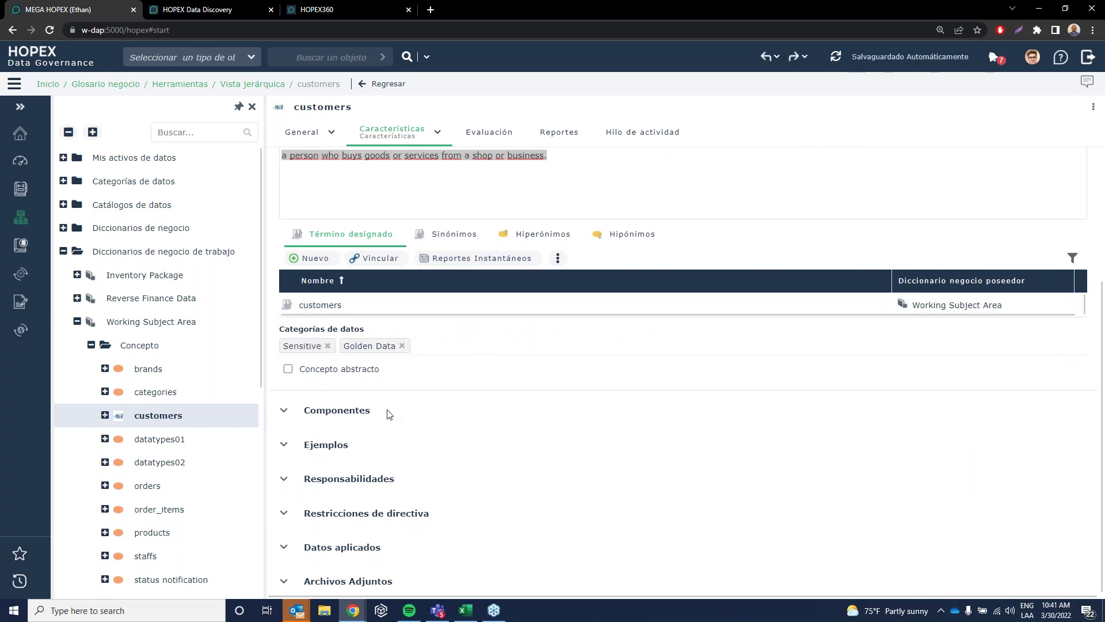
{"action": "left_click", "coordinate": [284, 444]}
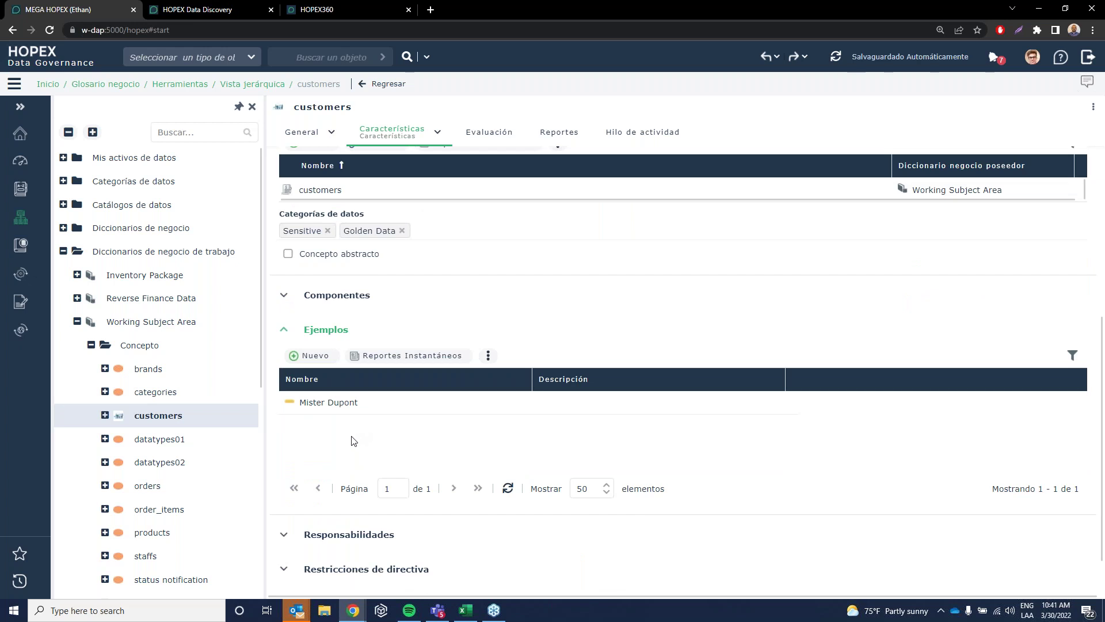
{"action": "scroll", "coordinate": [345, 446], "scroll_direction": "down", "scroll_amount": 1}
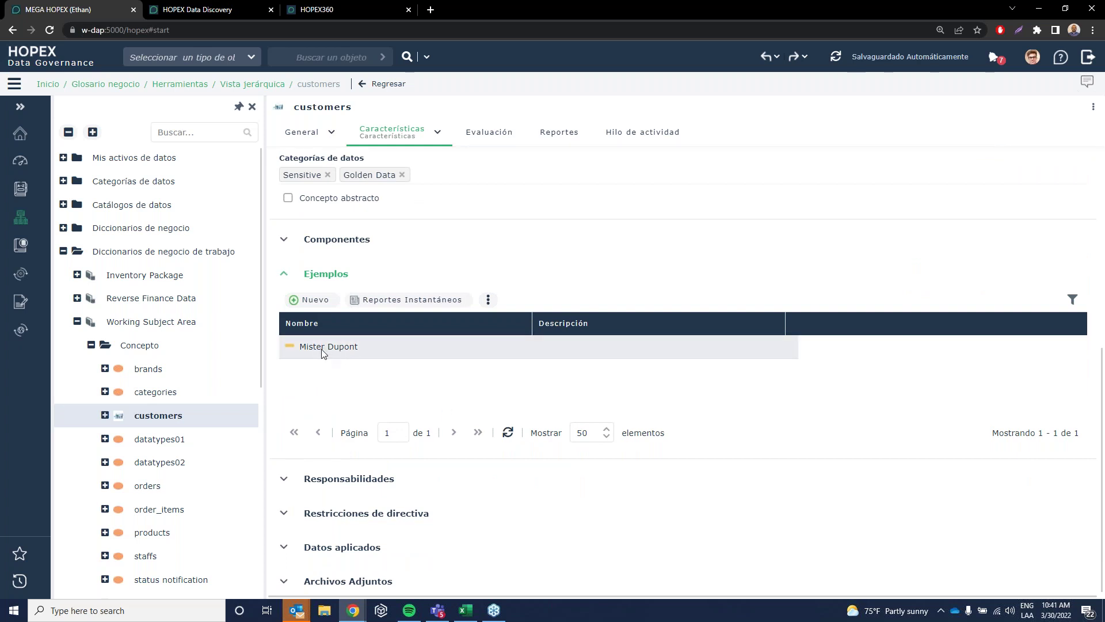
{"action": "left_click", "coordinate": [284, 481]}
{"action": "scroll", "coordinate": [323, 492], "scroll_direction": "down", "scroll_amount": 2}
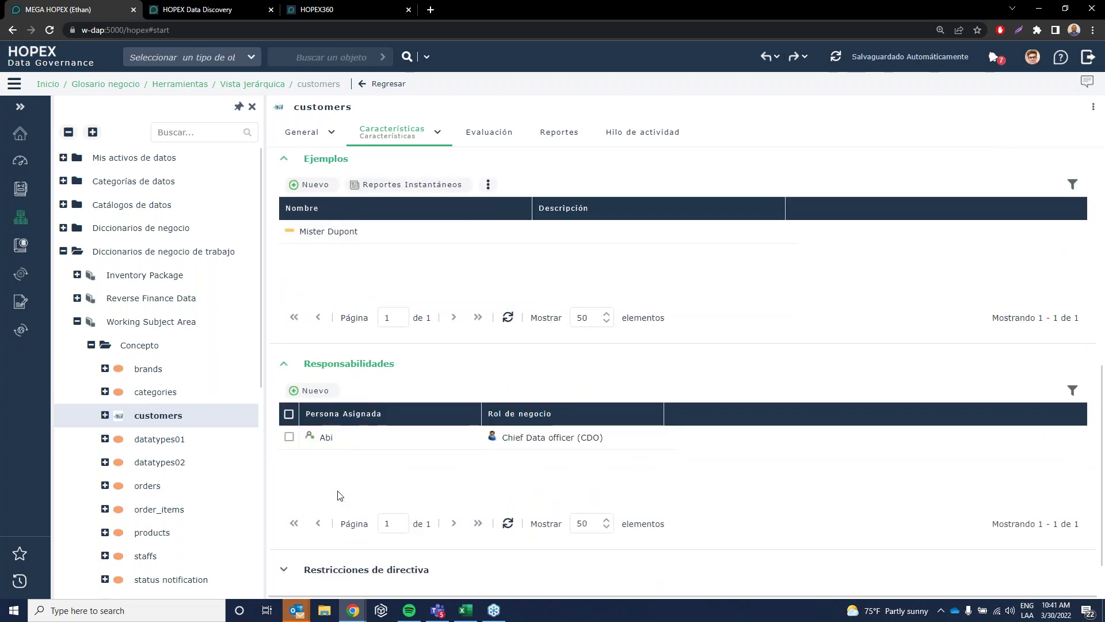
Step: Look through the business roles available for the person assigned to the customers concept, keeping the current role
{"action": "left_click", "coordinate": [627, 439]}
{"action": "left_click", "coordinate": [628, 439]}
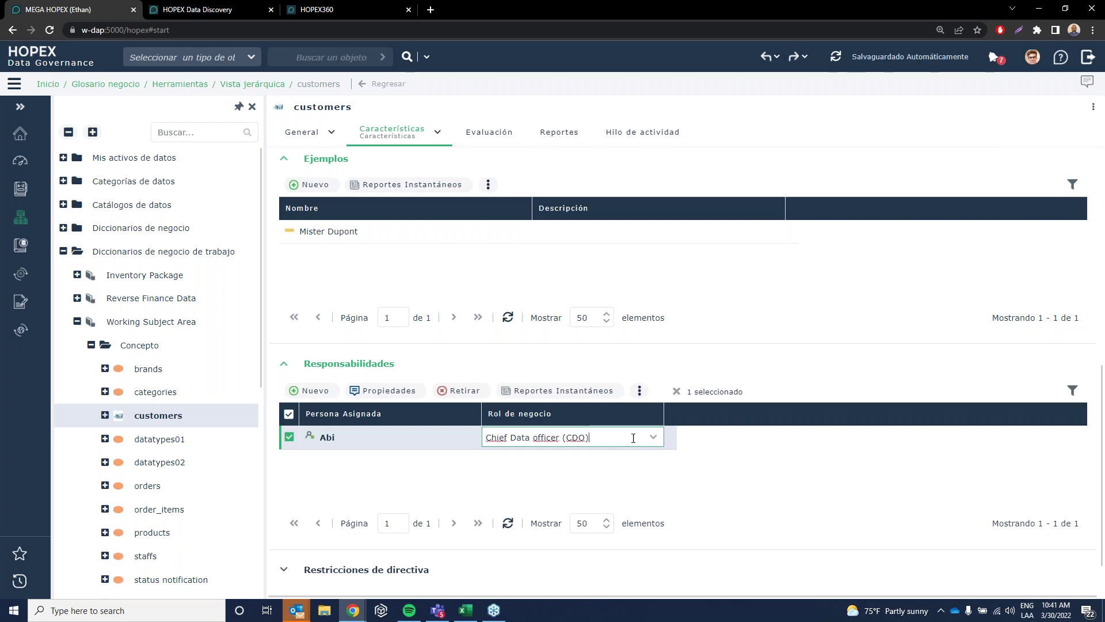
{"action": "left_click", "coordinate": [653, 438]}
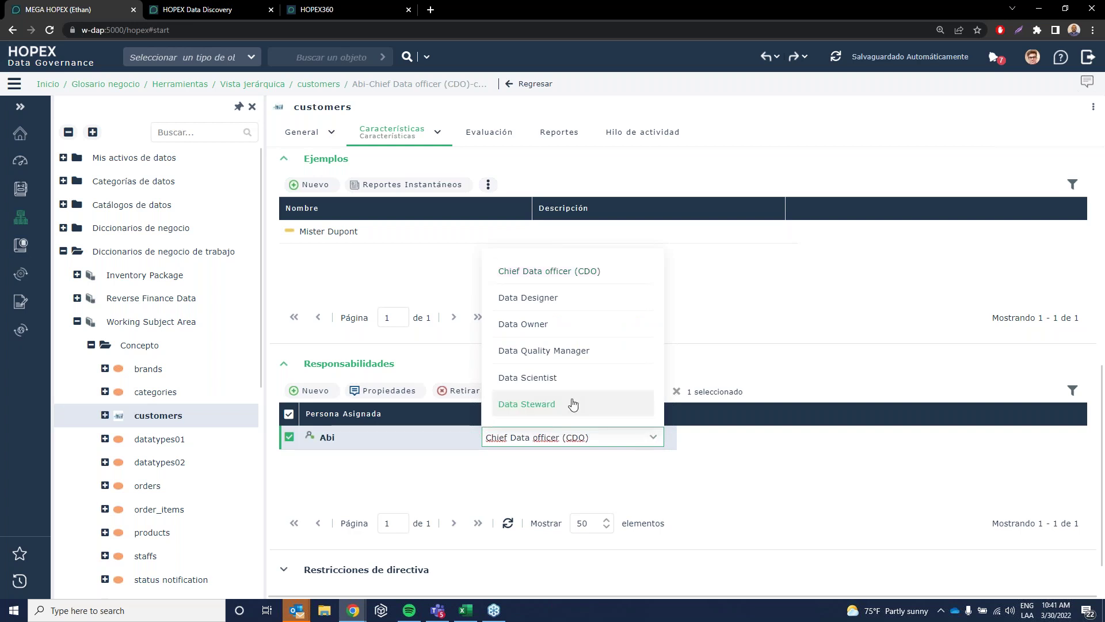
{"action": "left_click", "coordinate": [402, 471]}
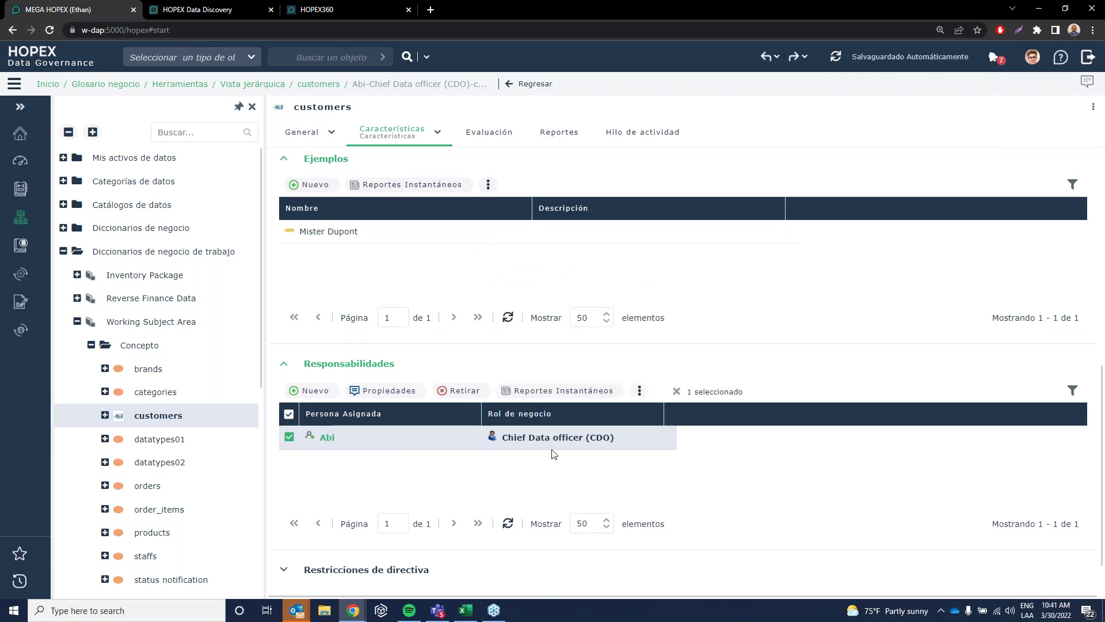
Step: View the image of the customers concept and its direct evaluations with the data quality report, dismissing the report notification
{"action": "left_click", "coordinate": [434, 139]}
{"action": "left_click", "coordinate": [383, 182]}
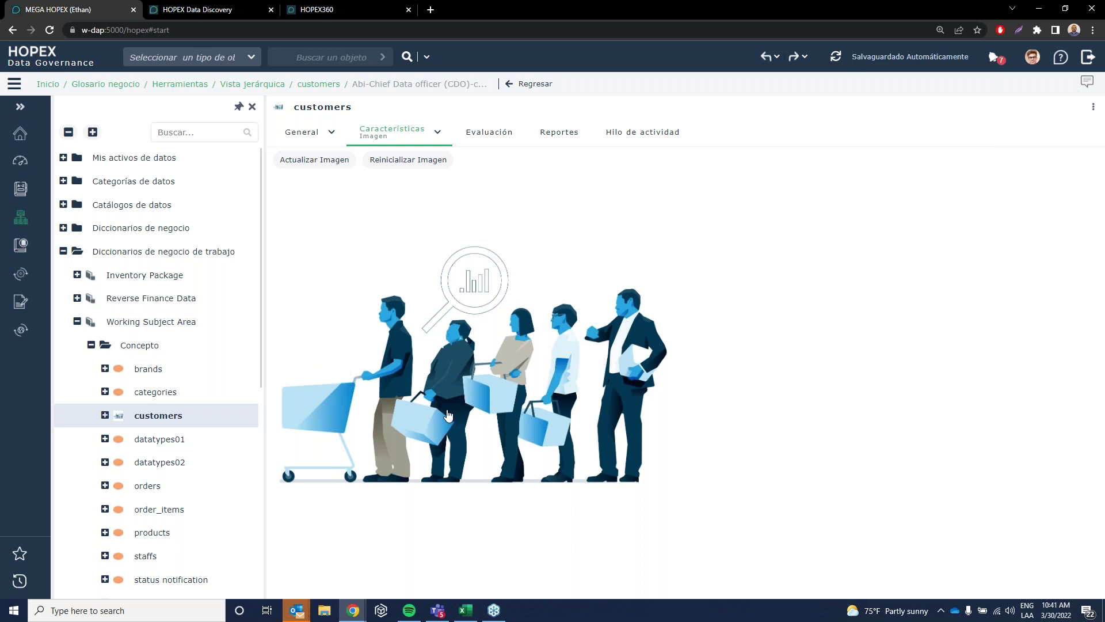
{"action": "left_click", "coordinate": [485, 139]}
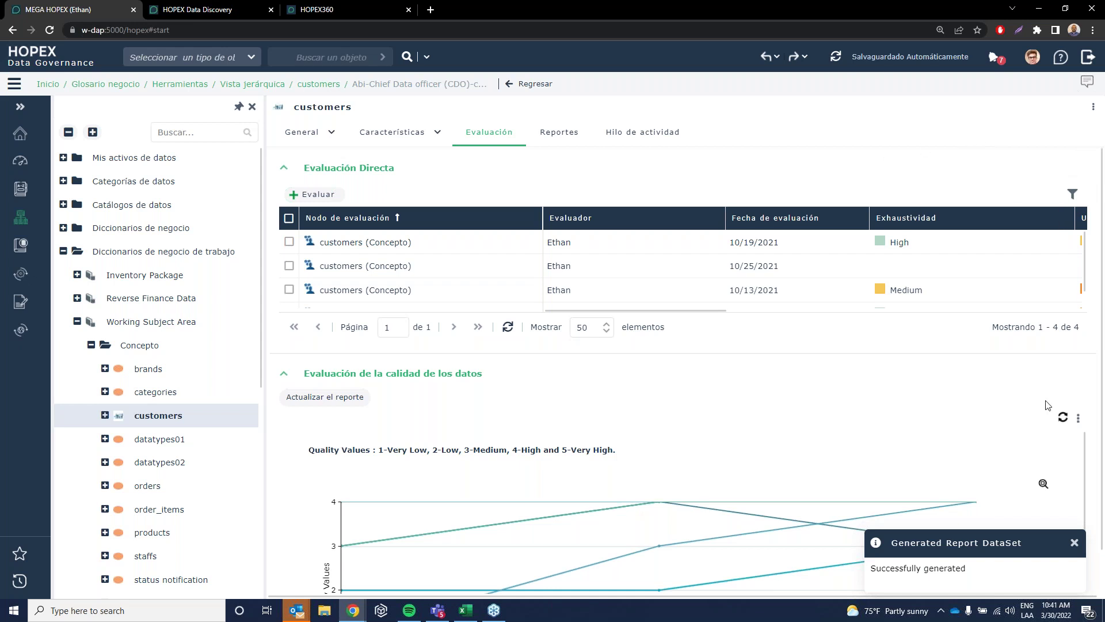
{"action": "left_click", "coordinate": [1074, 543]}
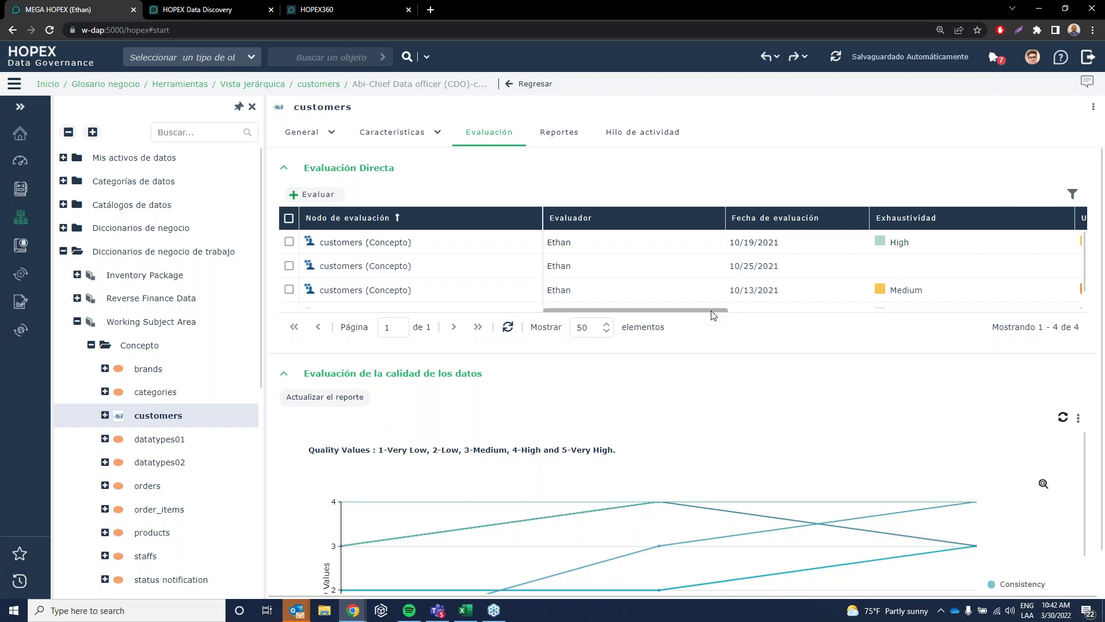
Step: Examine the remaining ratings in the customers concept's direct evaluations and the data quality chart across its evaluation dates
{"action": "left_click_drag", "start_coordinate": [714, 314], "coordinate": [1092, 370]}
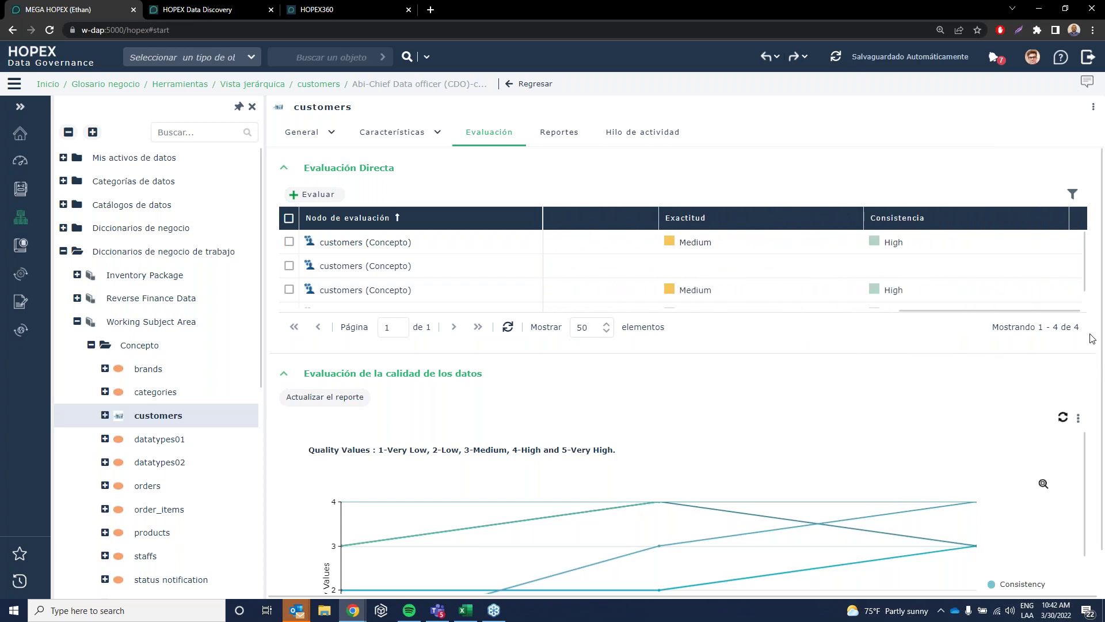
{"action": "left_click_drag", "start_coordinate": [1101, 390], "coordinate": [1103, 433]}
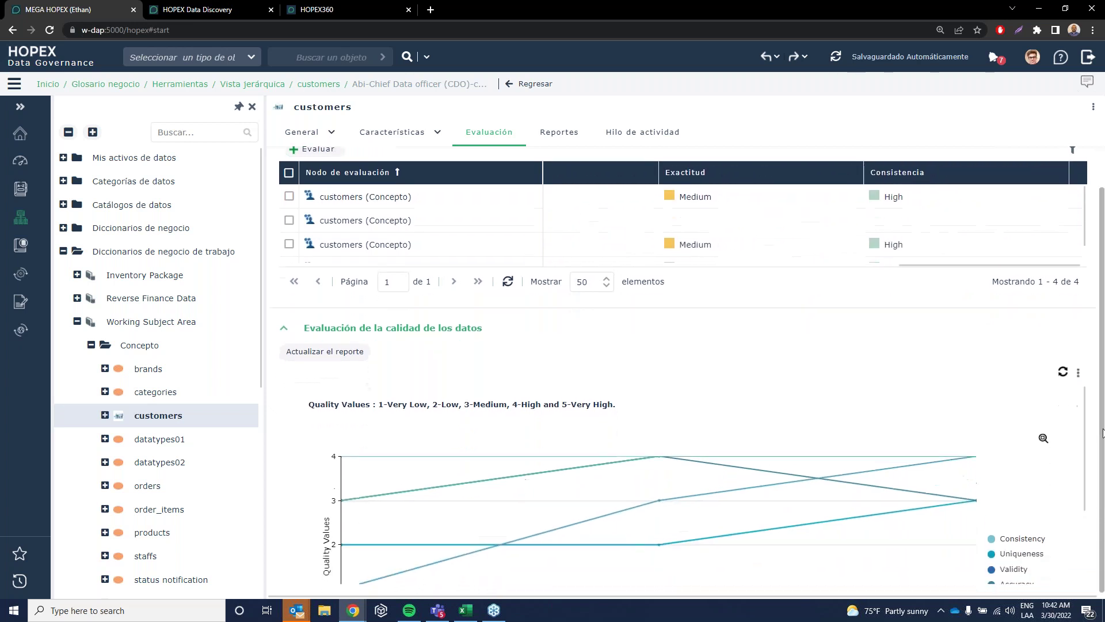
{"action": "scroll", "coordinate": [1080, 453], "scroll_direction": "down", "scroll_amount": 3}
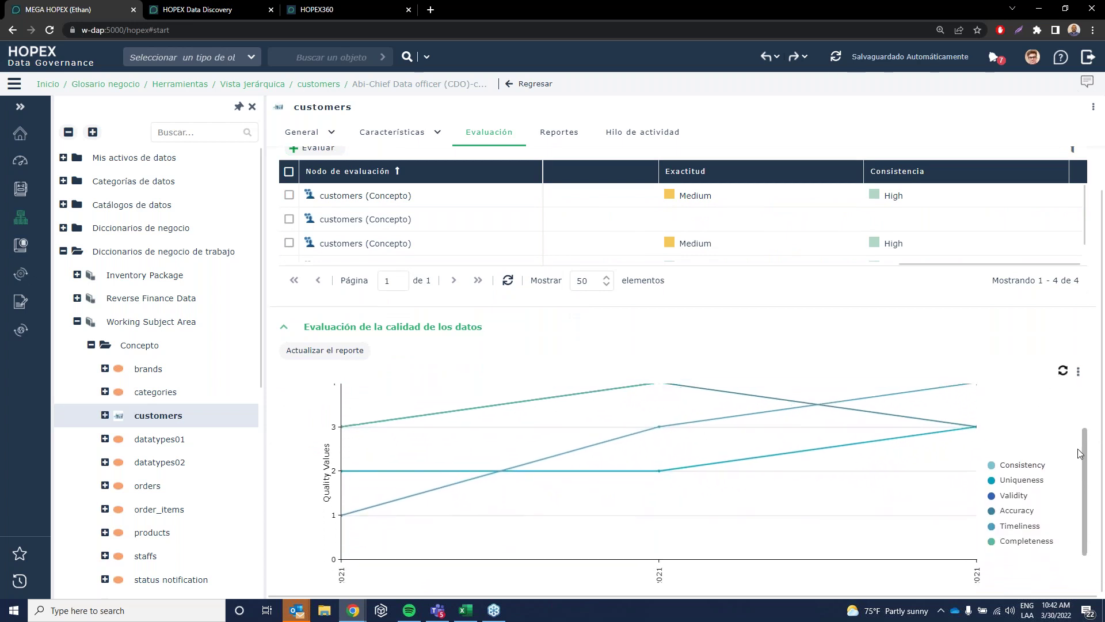
{"action": "left_click_drag", "start_coordinate": [1085, 452], "coordinate": [1088, 432]}
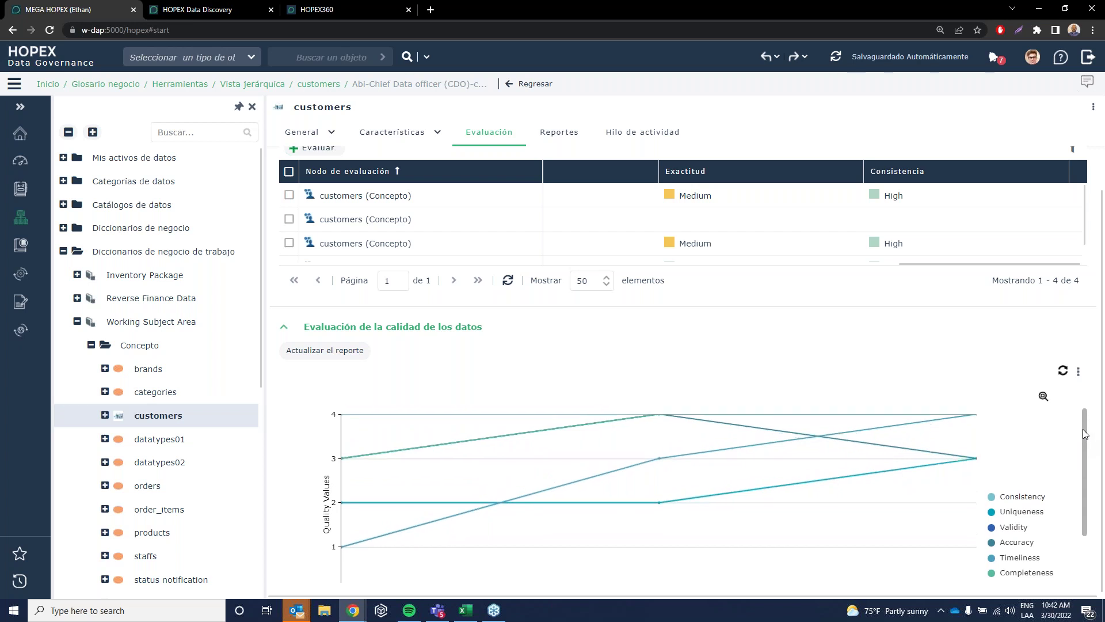
{"action": "scroll", "coordinate": [1072, 455], "scroll_direction": "down", "scroll_amount": 1}
{"action": "scroll", "coordinate": [1072, 458], "scroll_direction": "down", "scroll_amount": 1}
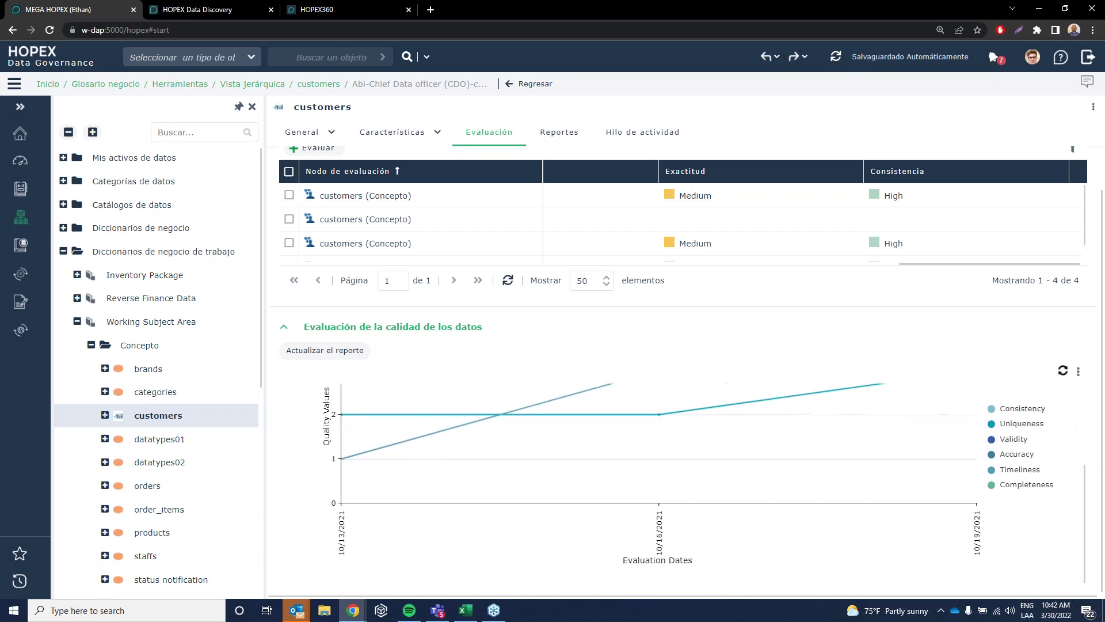
{"action": "scroll", "coordinate": [1092, 418], "scroll_direction": "up", "scroll_amount": 2}
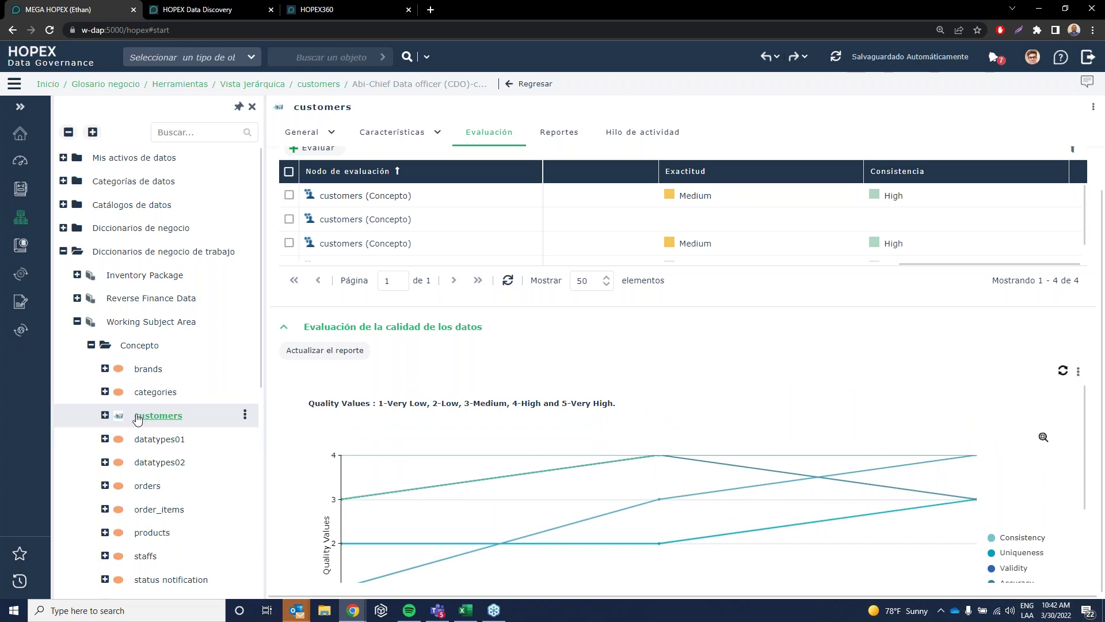
Step: Collapse the working business dictionaries and expand the MEGA Airport data dictionary to look through its contents
{"action": "left_click", "coordinate": [78, 323]}
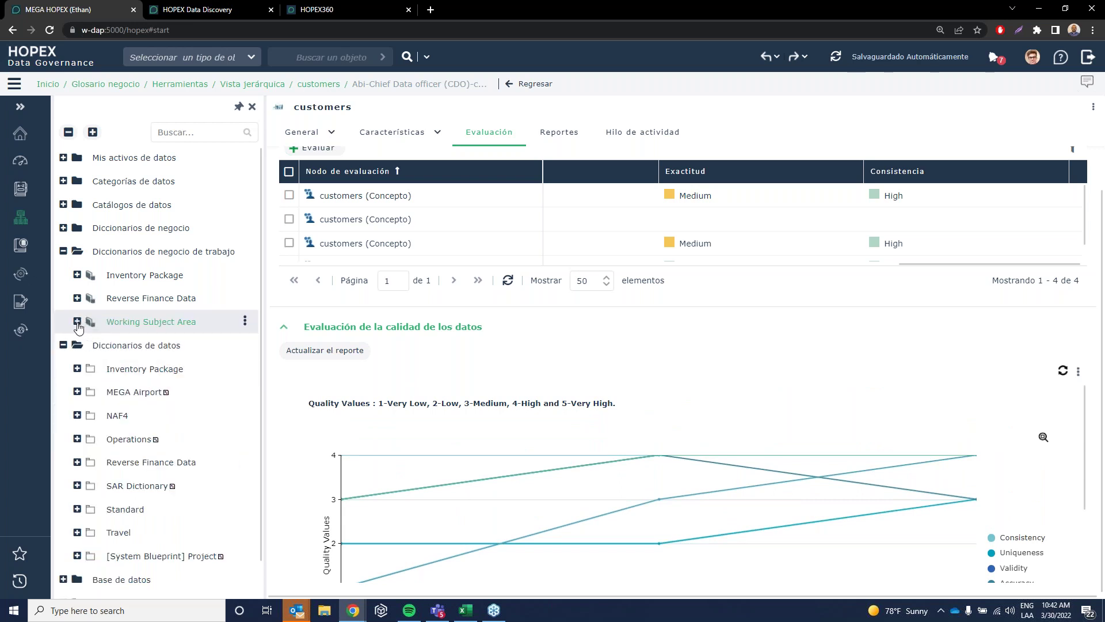
{"action": "left_click", "coordinate": [63, 251]}
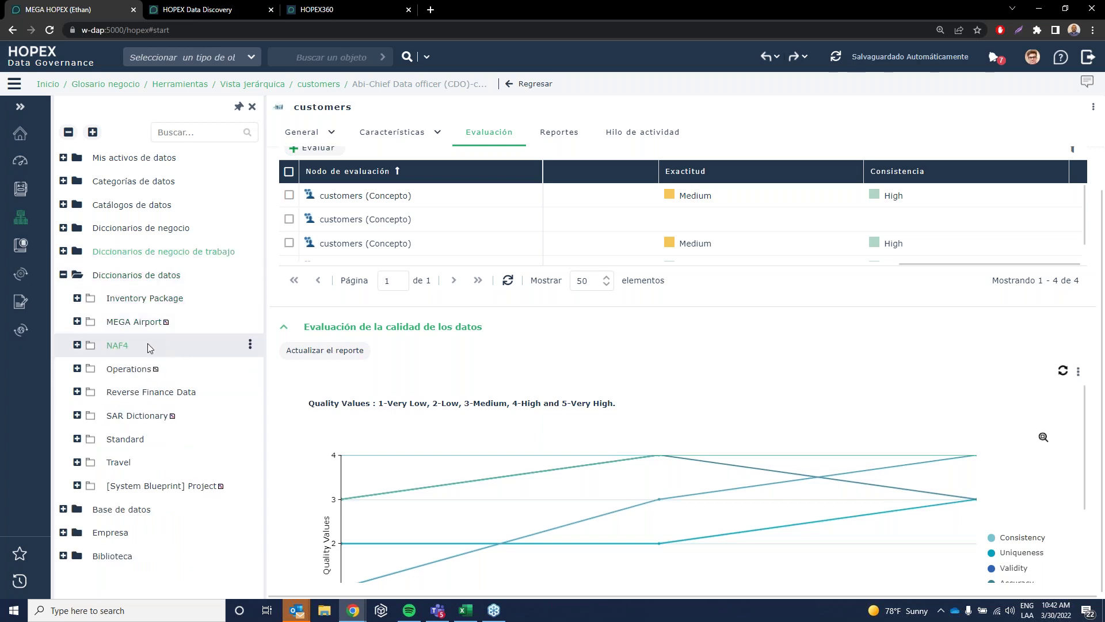
{"action": "left_click", "coordinate": [77, 322]}
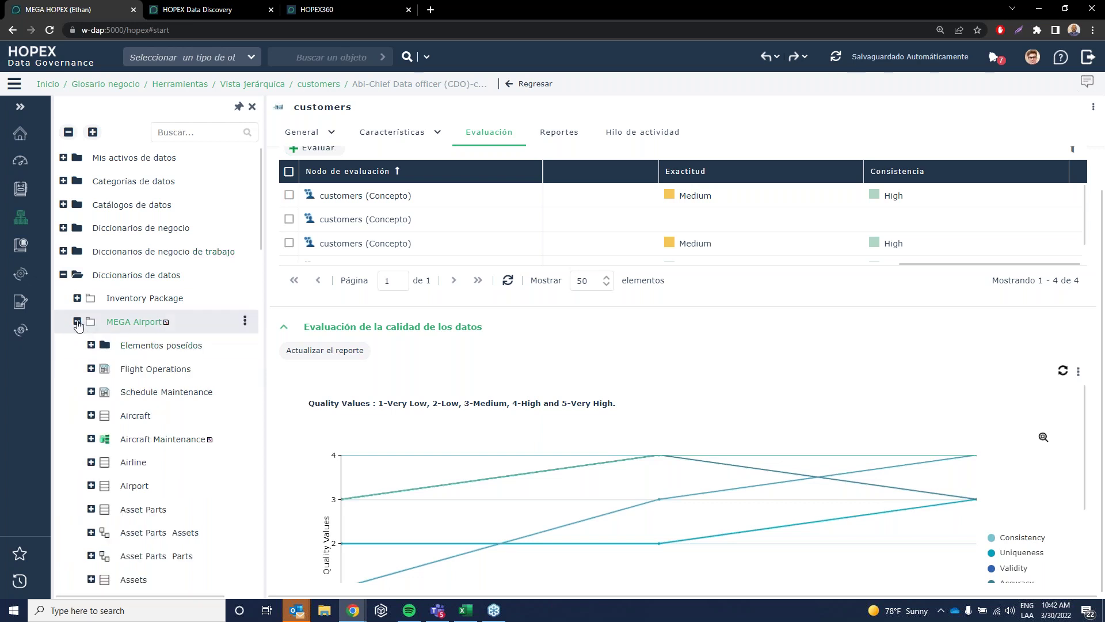
{"action": "left_click", "coordinate": [76, 322]}
{"action": "left_click", "coordinate": [77, 322]}
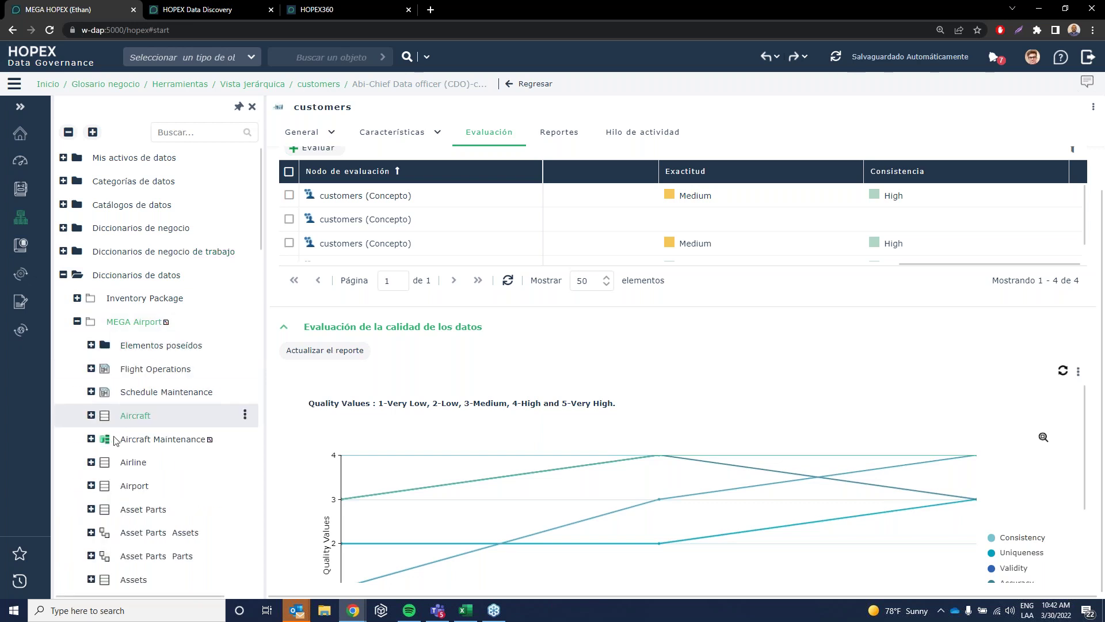
{"action": "scroll", "coordinate": [161, 431], "scroll_direction": "down", "scroll_amount": 2}
{"action": "scroll", "coordinate": [125, 401], "scroll_direction": "down", "scroll_amount": 6}
{"action": "scroll", "coordinate": [125, 400], "scroll_direction": "up", "scroll_amount": 8}
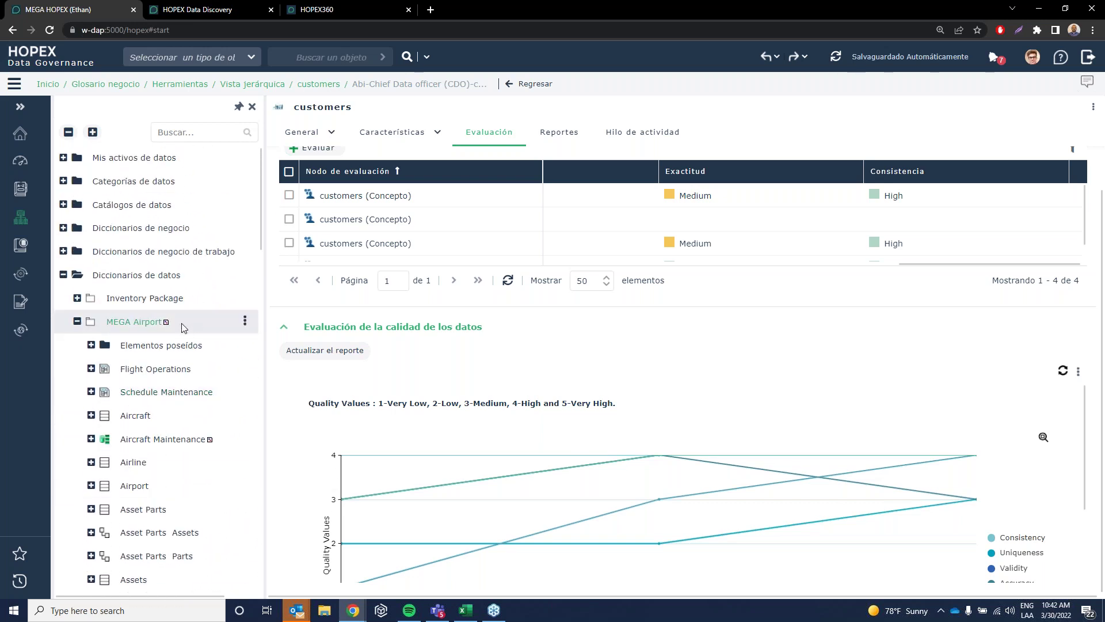
Step: Preview the diagrams of the MEGA Airport data dictionary and return to the hierarchical view of the data assets
{"action": "left_click", "coordinate": [245, 322]}
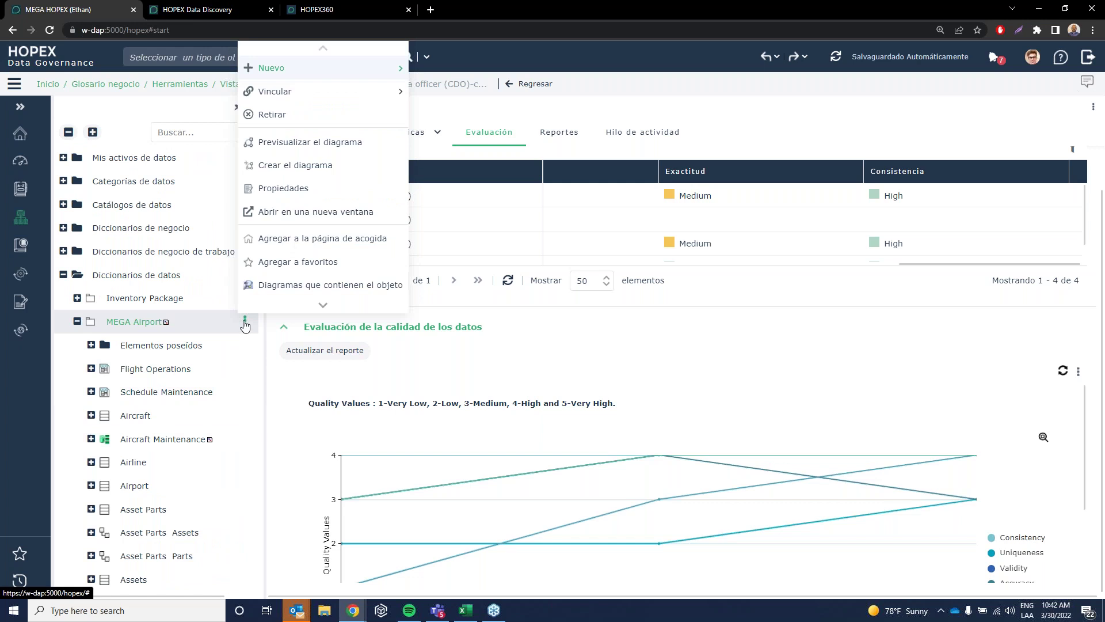
{"action": "left_click", "coordinate": [305, 142]}
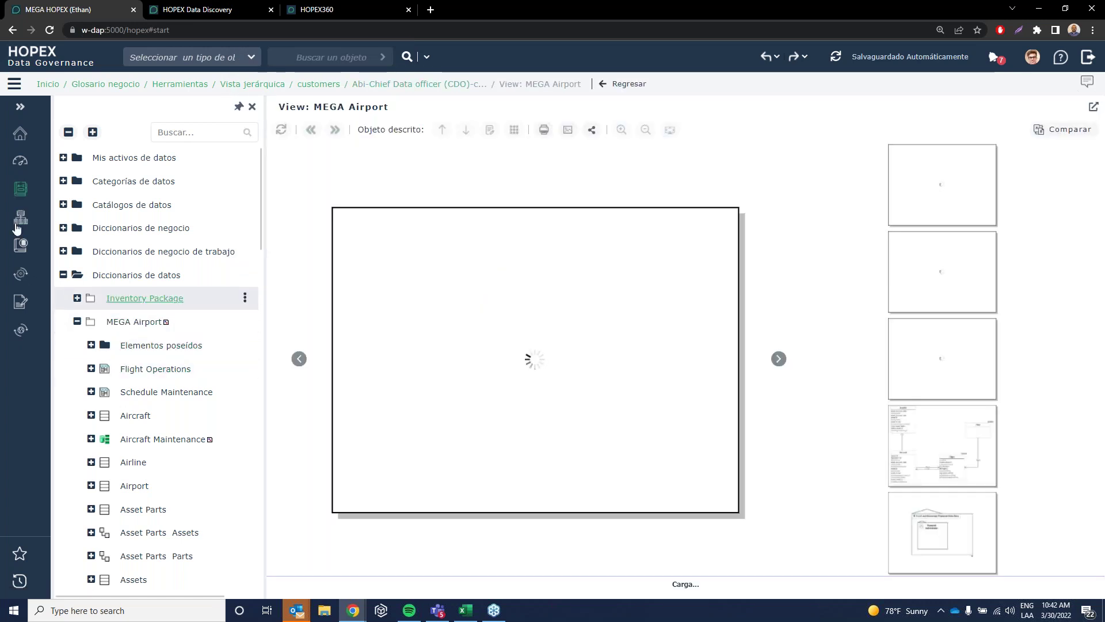
{"action": "left_click", "coordinate": [20, 106]}
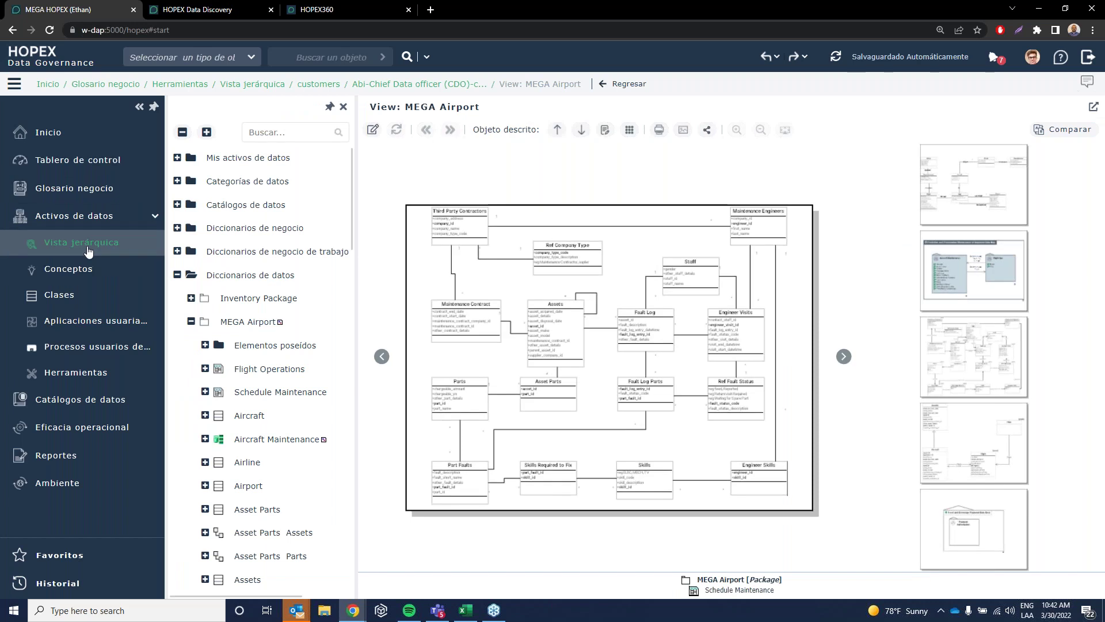
{"action": "left_click", "coordinate": [87, 252]}
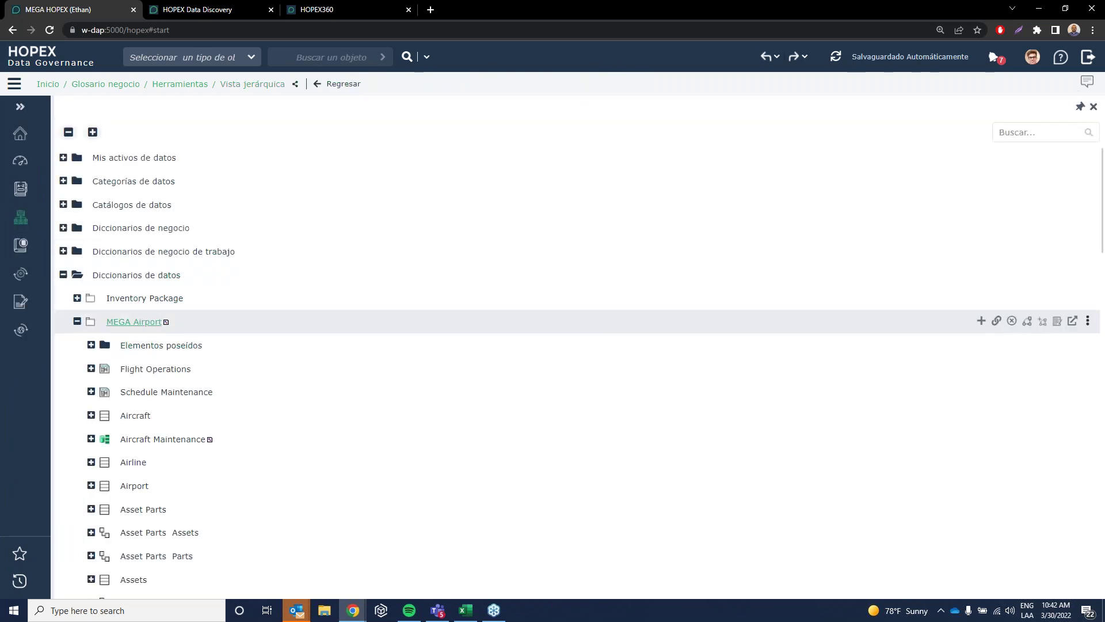
Step: Check the owned element categories of the MEGA Airport data dictionary and collapse the dictionary
{"action": "left_click", "coordinate": [91, 345]}
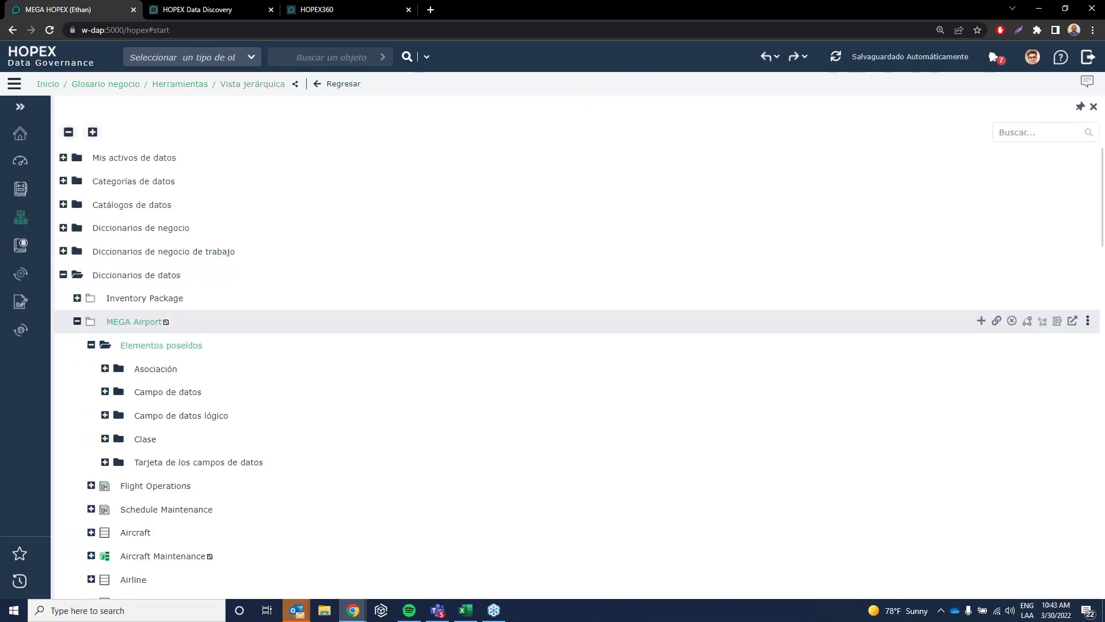
{"action": "left_click", "coordinate": [77, 321]}
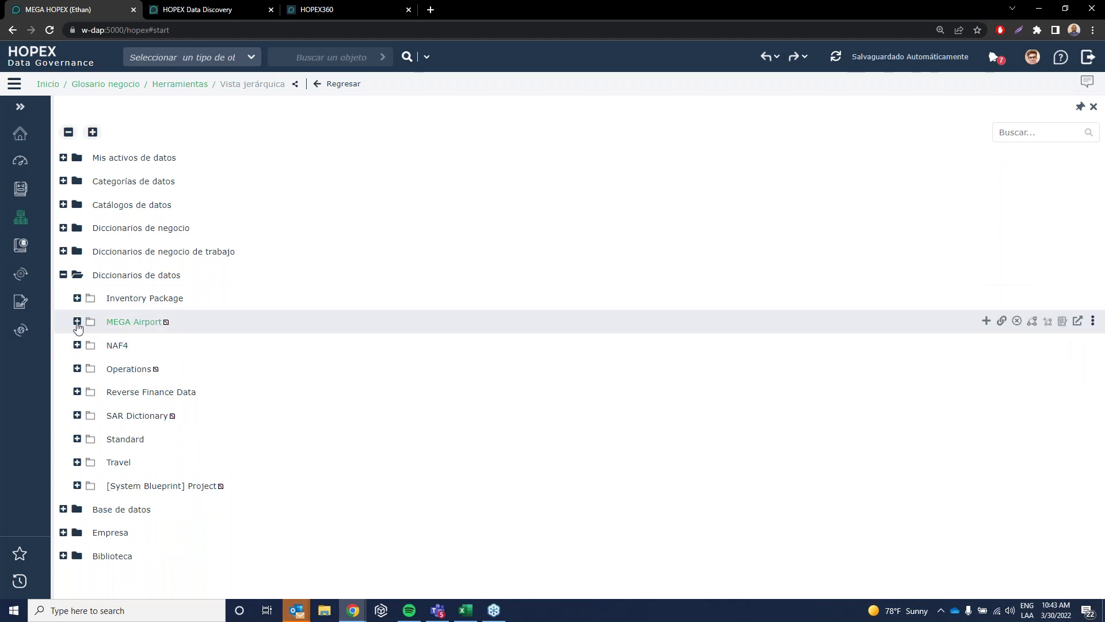
{"action": "left_click", "coordinate": [20, 106]}
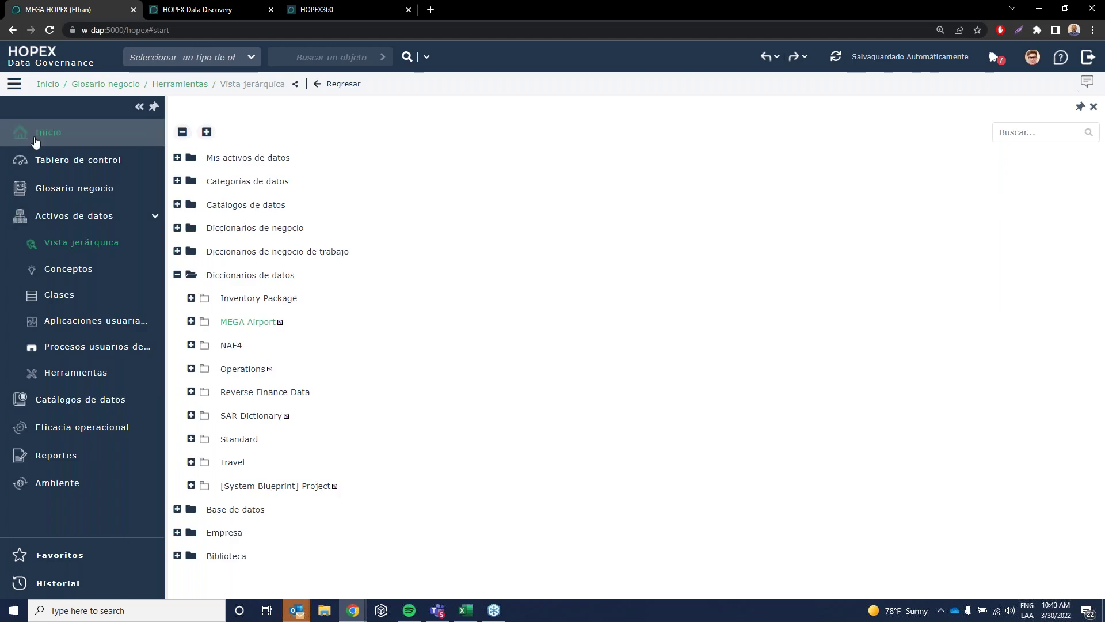
{"action": "left_click", "coordinate": [87, 256]}
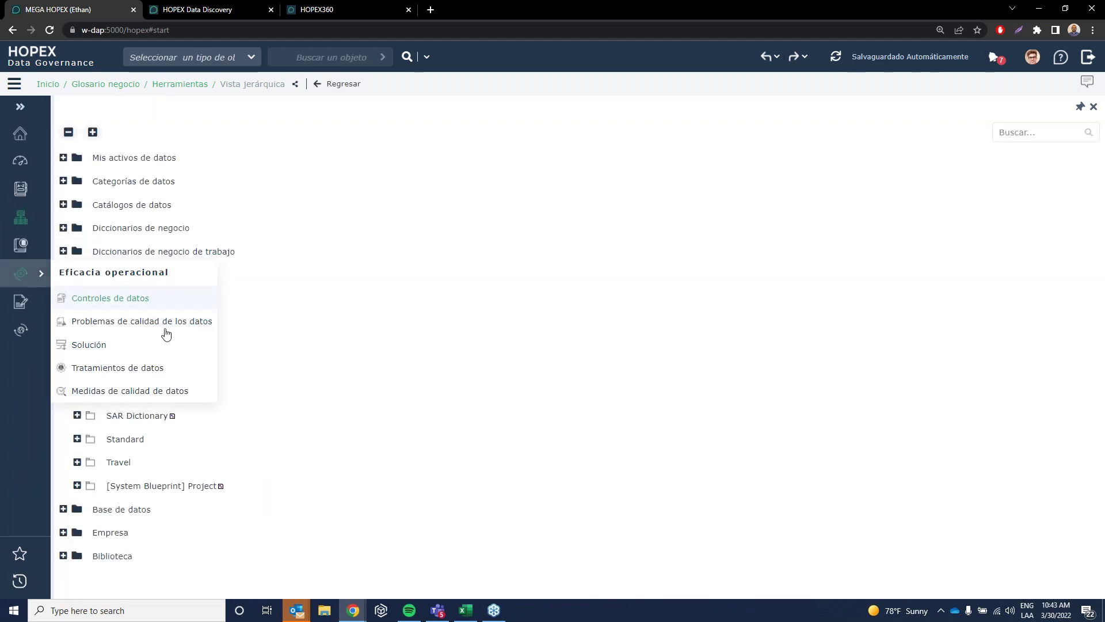
Step: Reopen the MEGA Airport data dictionary in the tree and browse its classes, associations and data areas
{"action": "left_click", "coordinate": [77, 321]}
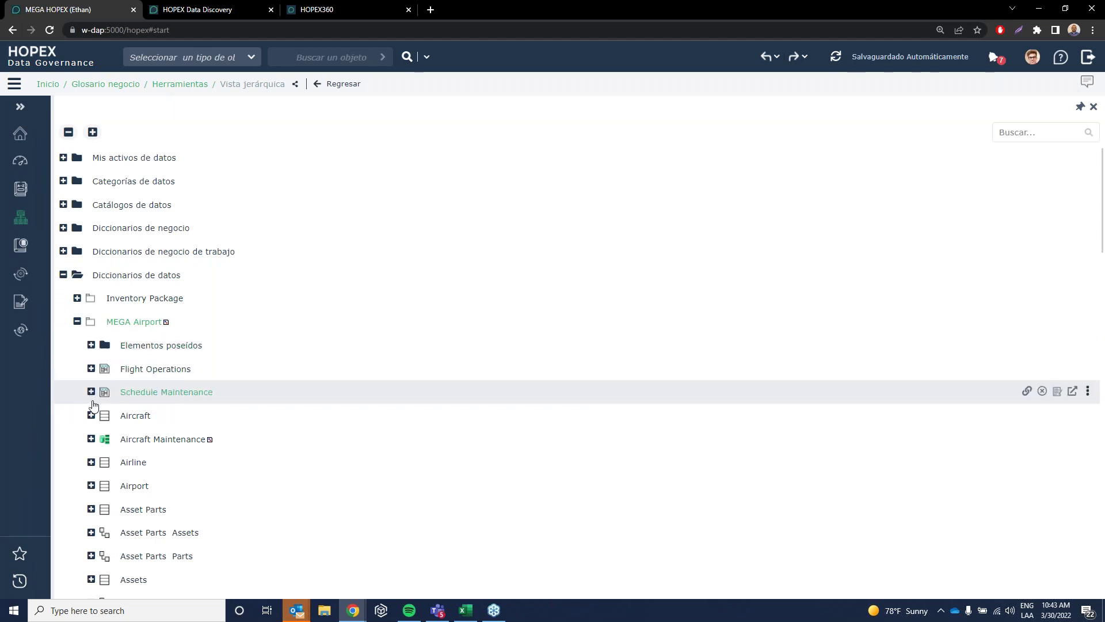
{"action": "scroll", "coordinate": [95, 452], "scroll_direction": "down", "scroll_amount": 10}
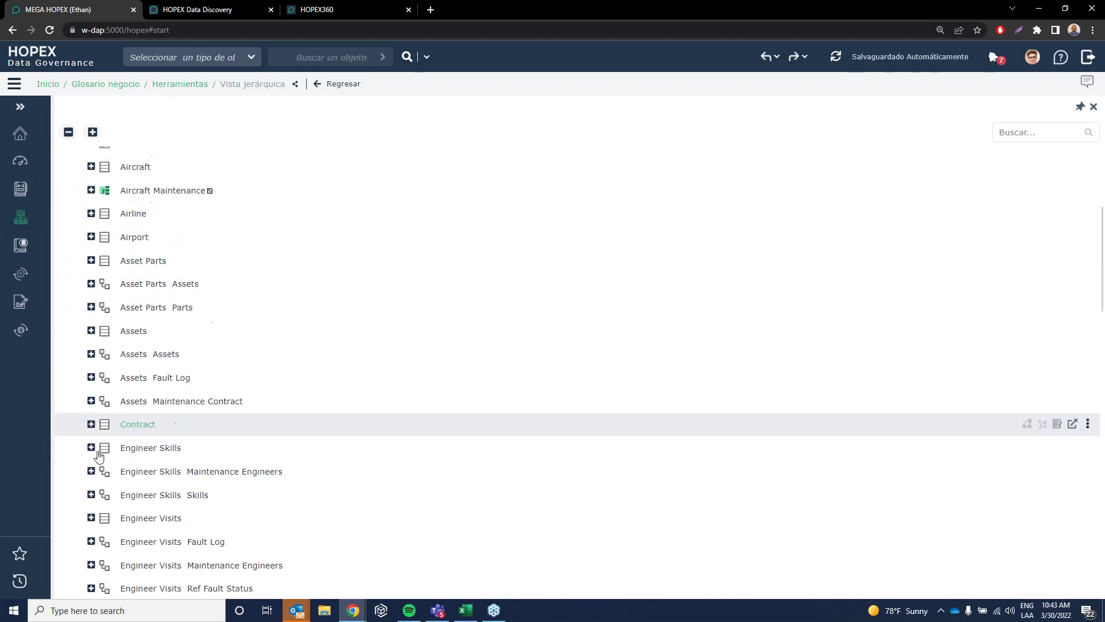
{"action": "scroll", "coordinate": [101, 426], "scroll_direction": "down", "scroll_amount": 12}
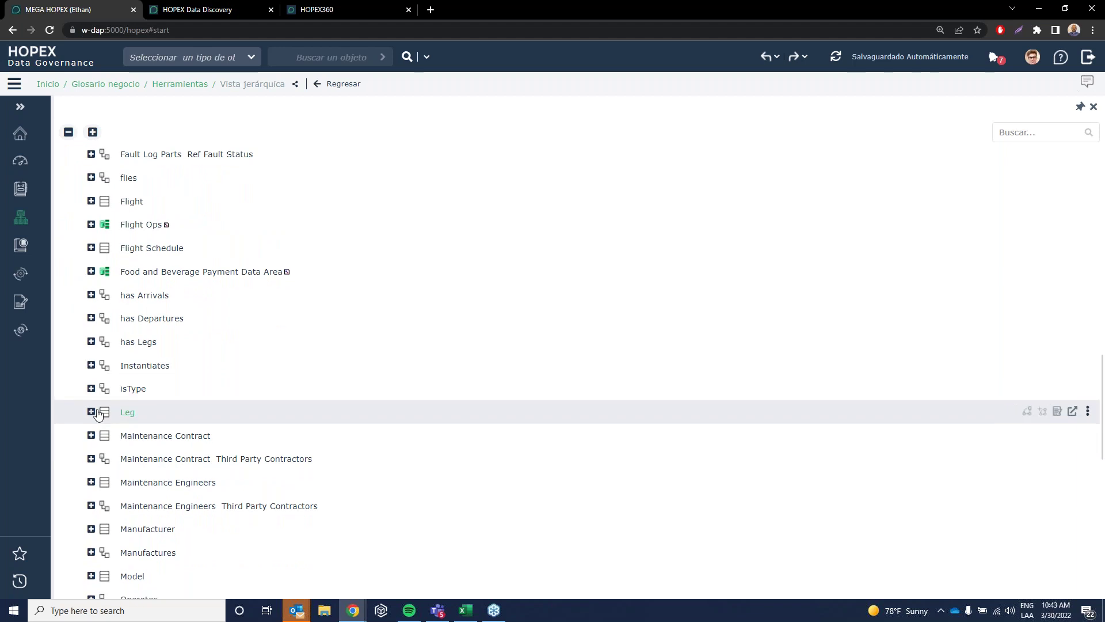
{"action": "scroll", "coordinate": [136, 346], "scroll_direction": "up", "scroll_amount": 20}
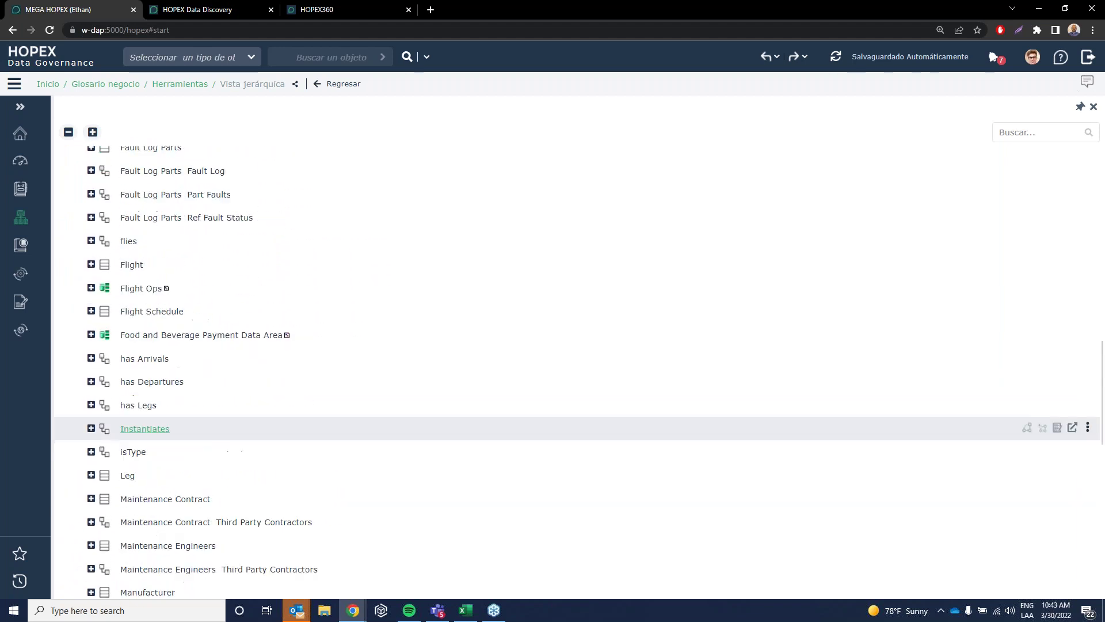
{"action": "scroll", "coordinate": [138, 326], "scroll_direction": "up", "scroll_amount": 1}
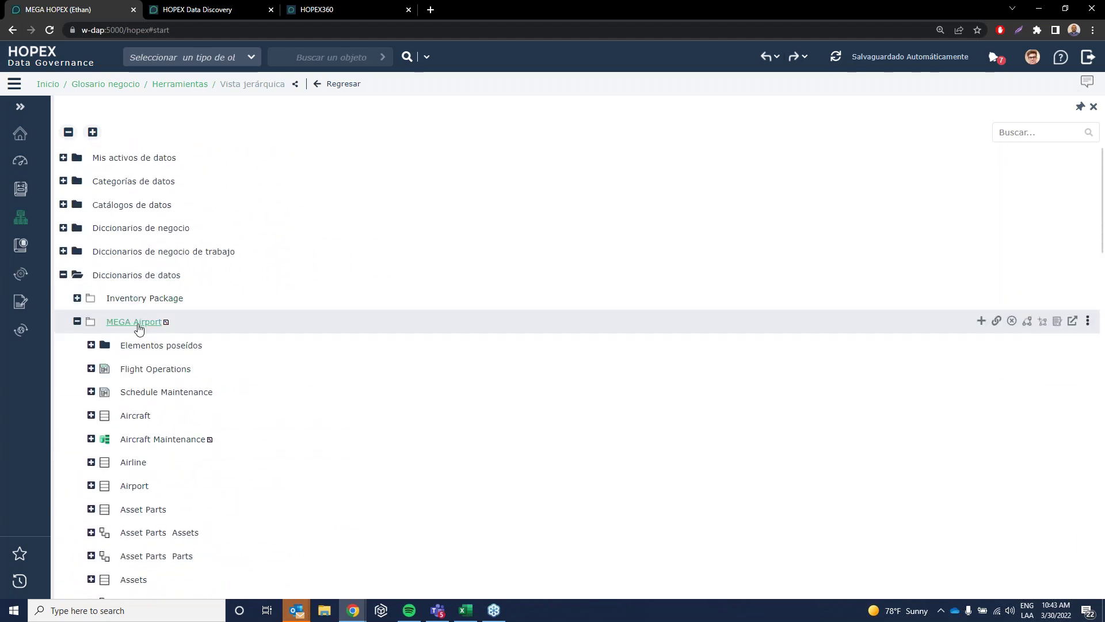
Step: View the characteristics of the MEGA Airport data dictionary and collapse its branch in the tree
{"action": "left_click", "coordinate": [138, 323]}
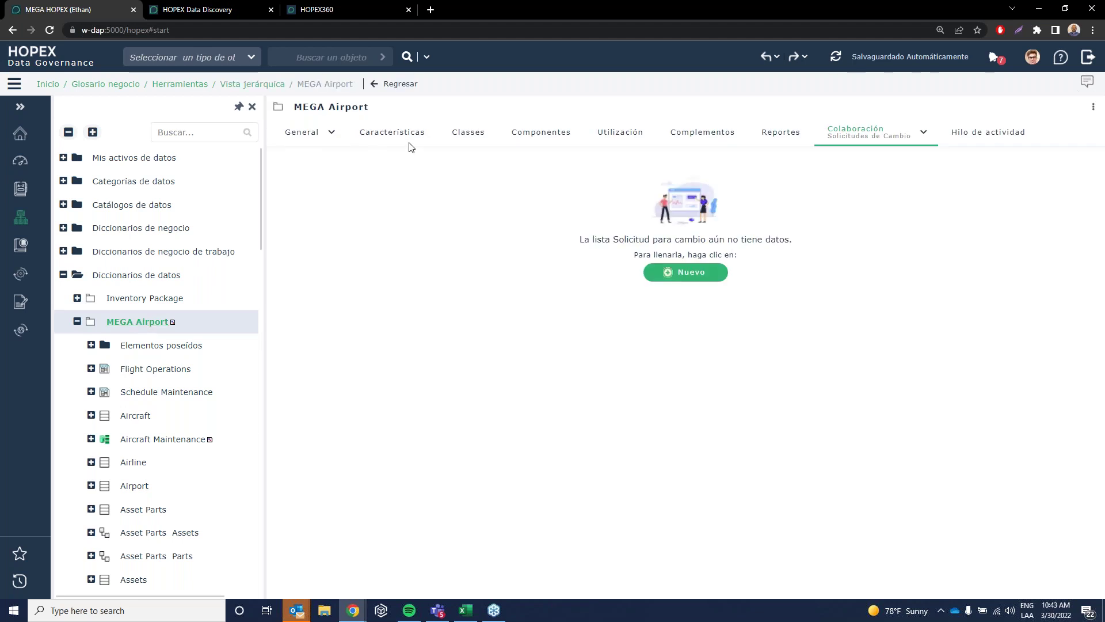
{"action": "left_click", "coordinate": [387, 133]}
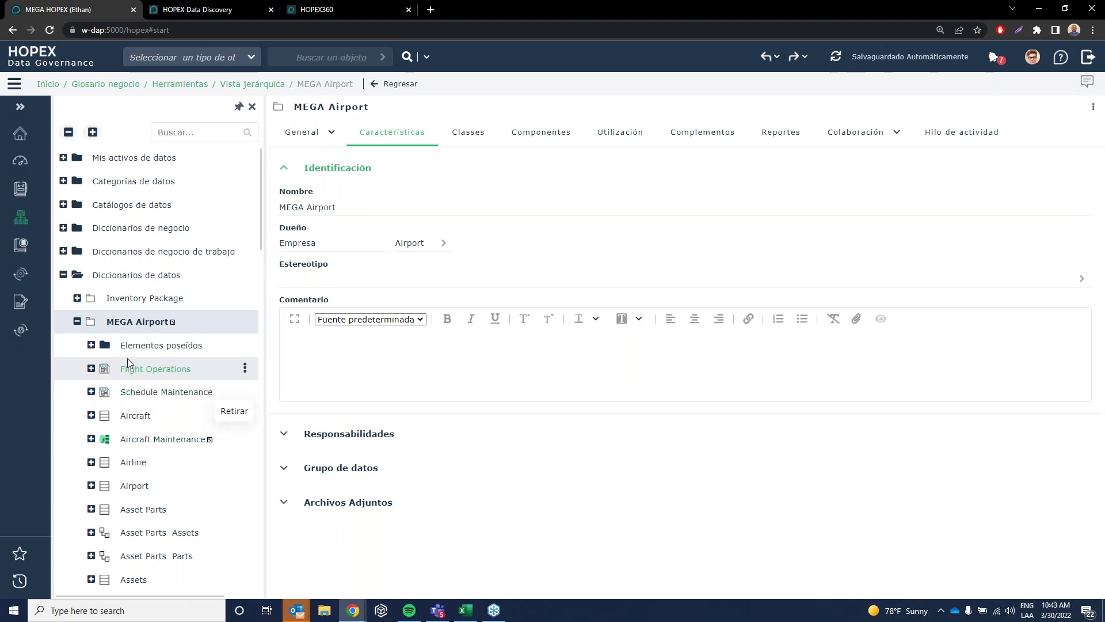
{"action": "left_click", "coordinate": [79, 324]}
{"action": "left_click", "coordinate": [173, 325]}
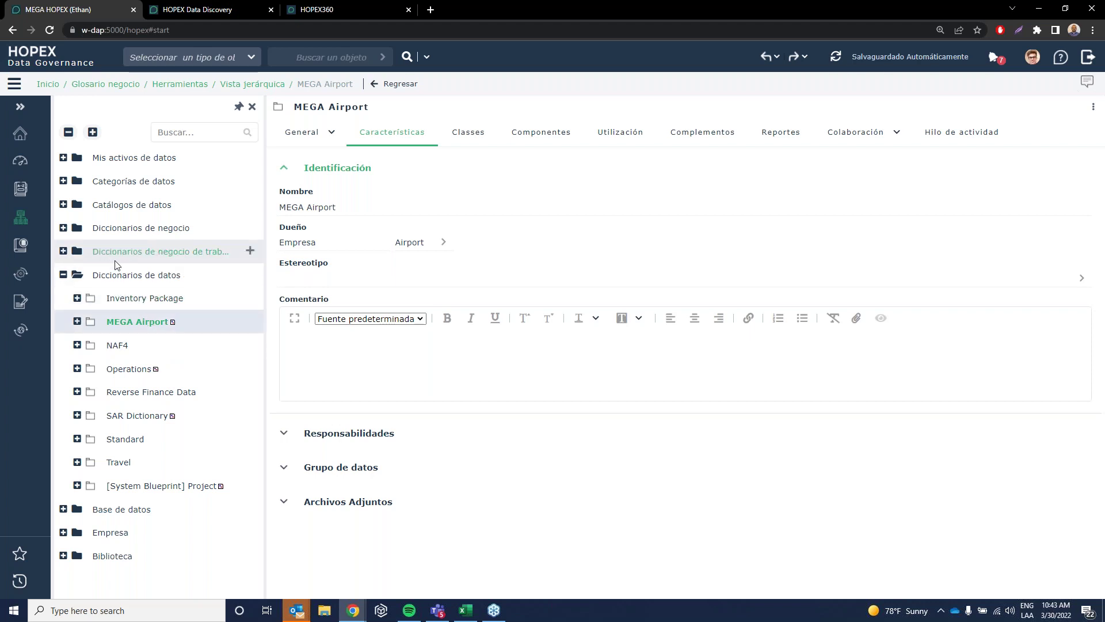
Step: Expand the business dictionaries and preview the diagram of the MEGA Airport business dictionary
{"action": "left_click", "coordinate": [63, 228]}
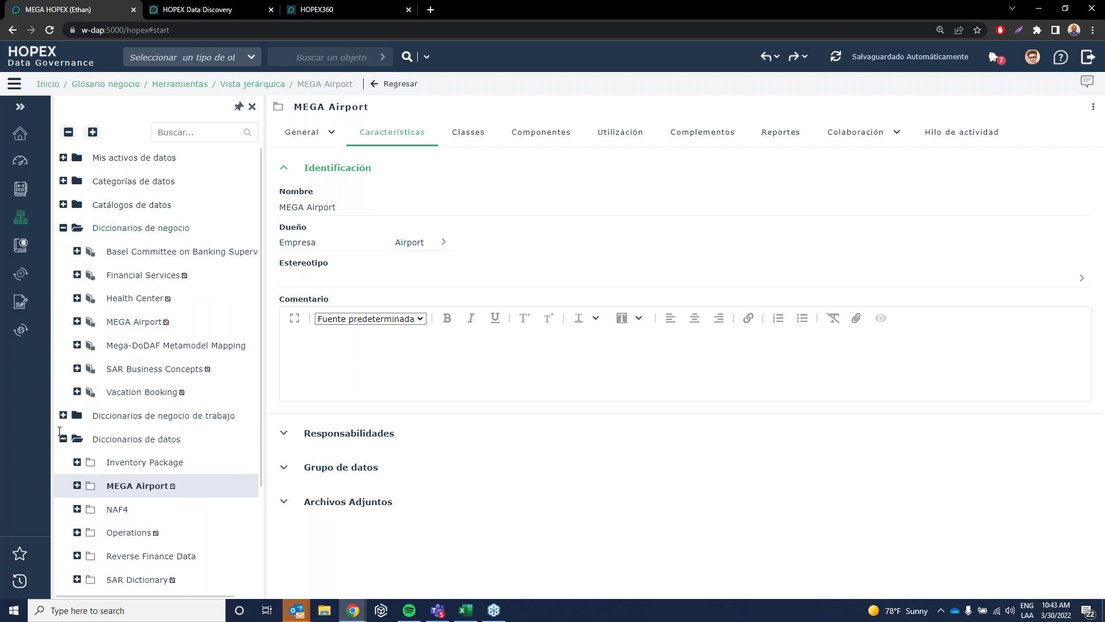
{"action": "mouse_move", "coordinate": [166, 321]}
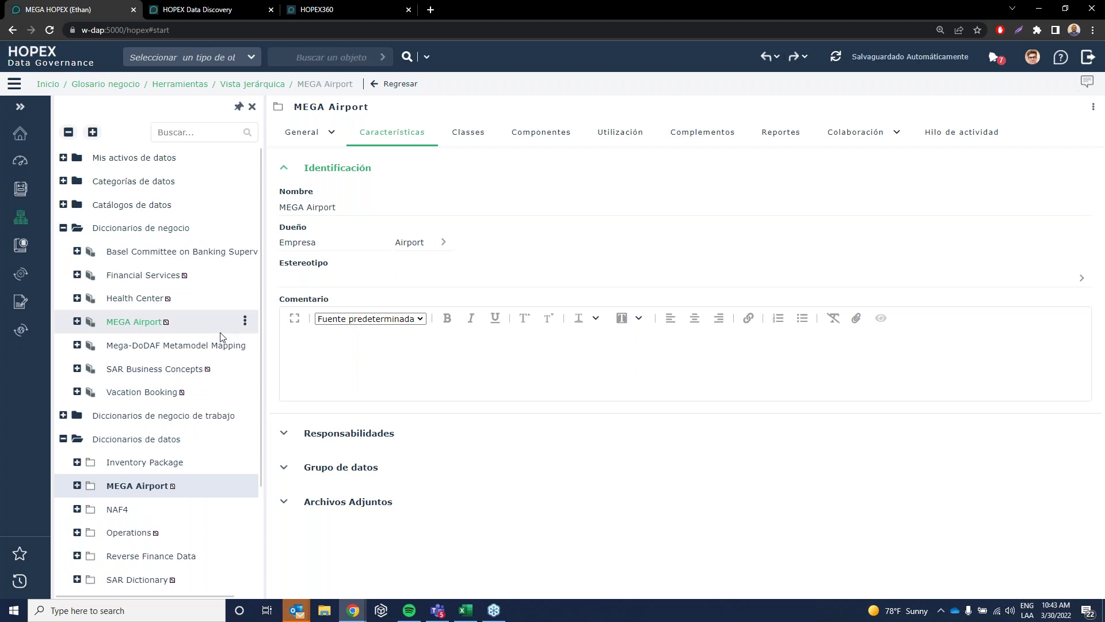
{"action": "left_click", "coordinate": [246, 327]}
{"action": "scroll", "coordinate": [321, 148], "scroll_direction": "down", "scroll_amount": 1}
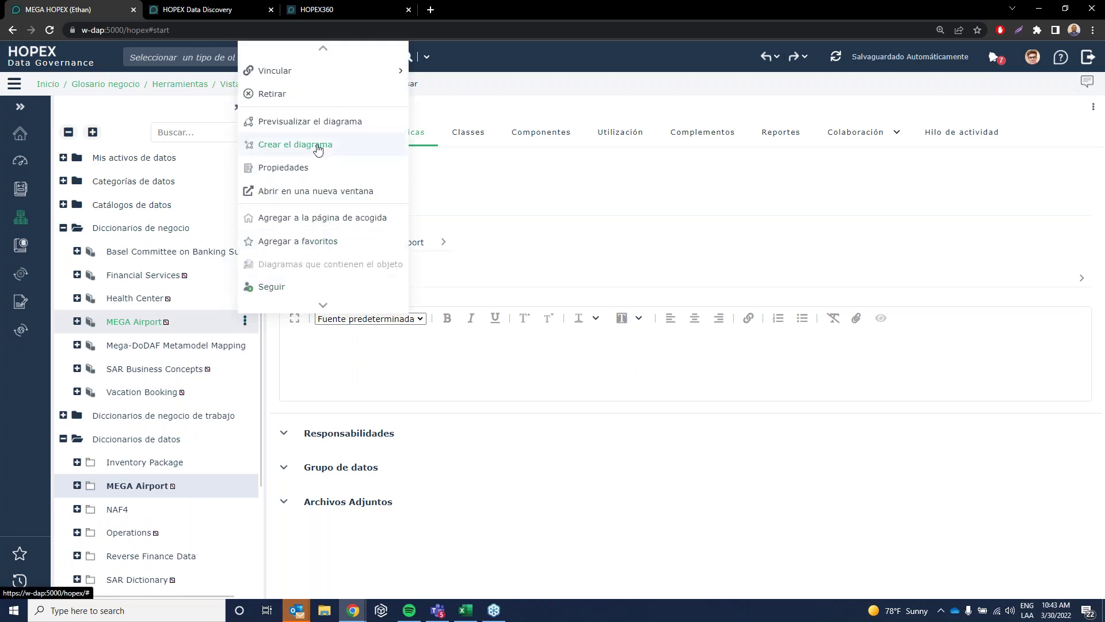
{"action": "left_click", "coordinate": [311, 127]}
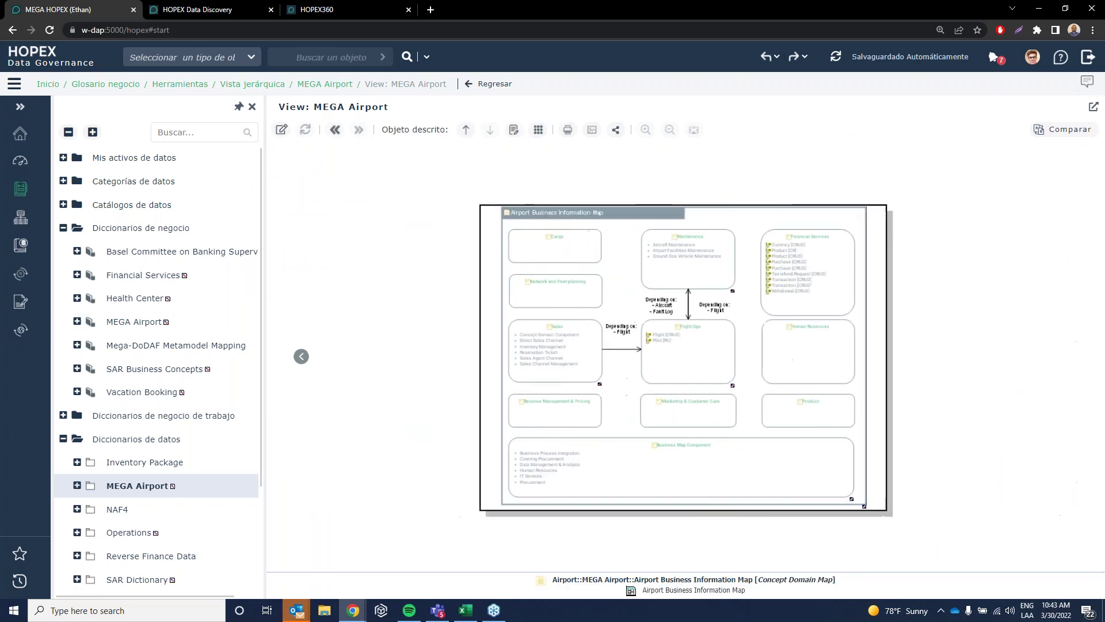
Step: Examine the Airport Business Information Map up close and open the structure diagram of its Maintenance domain
{"action": "scroll", "coordinate": [676, 365], "scroll_direction": "up", "scroll_amount": 3}
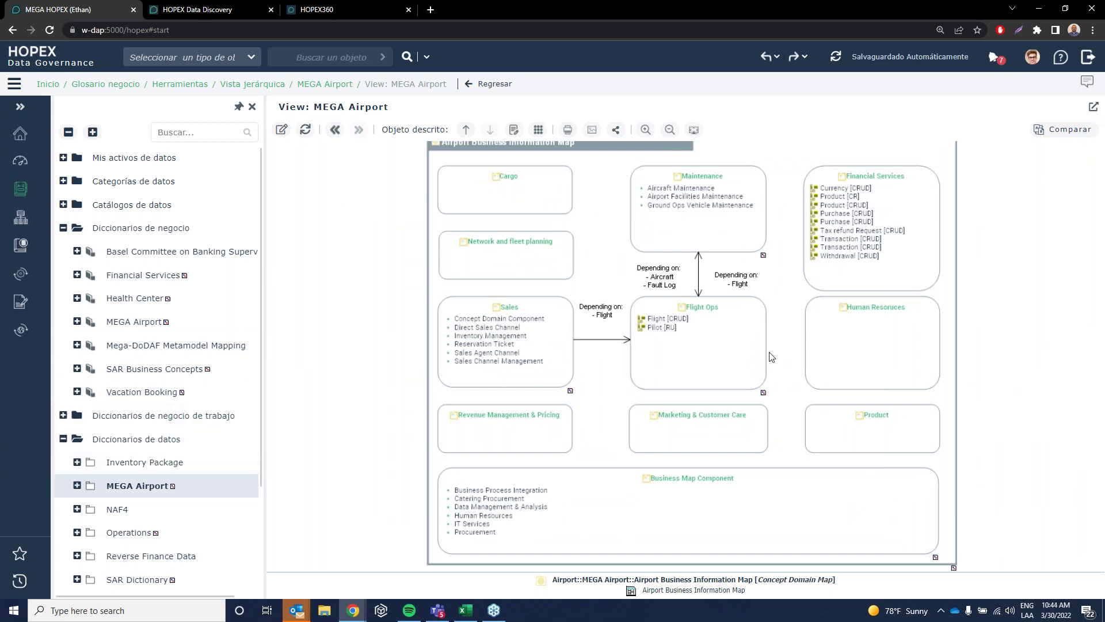
{"action": "left_click_drag", "start_coordinate": [681, 247], "coordinate": [669, 277]}
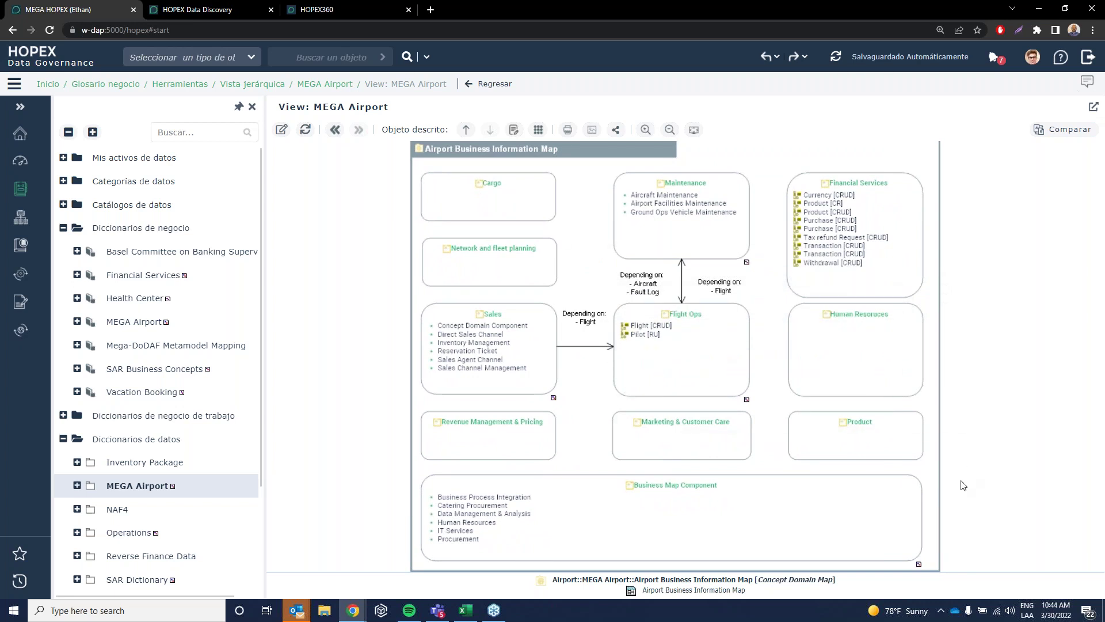
{"action": "left_click_drag", "start_coordinate": [615, 269], "coordinate": [599, 286]}
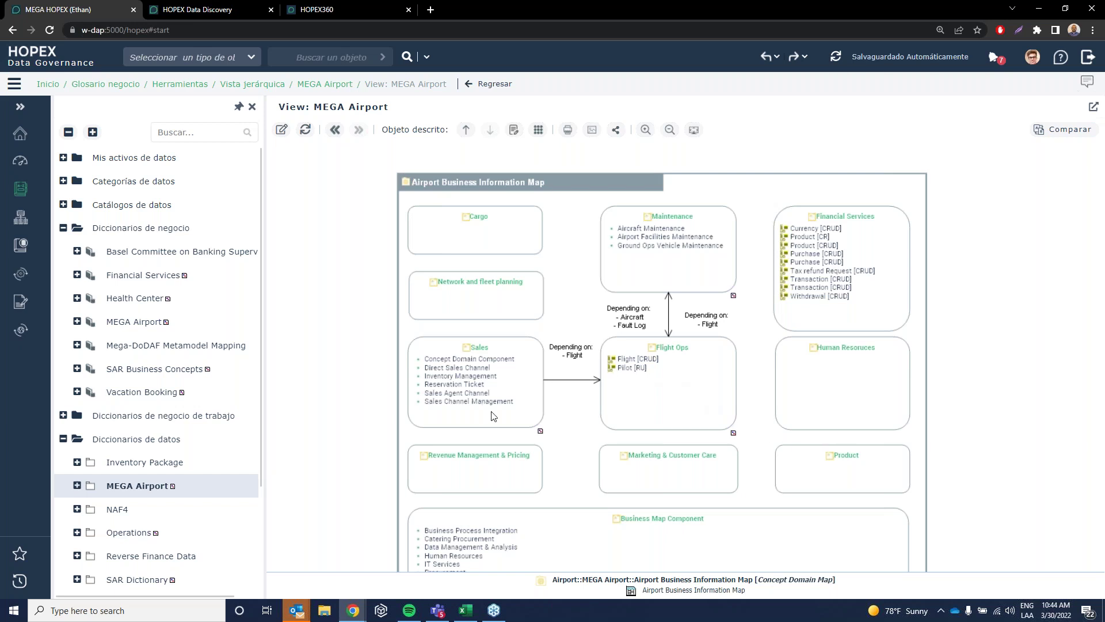
{"action": "left_click", "coordinate": [678, 273]}
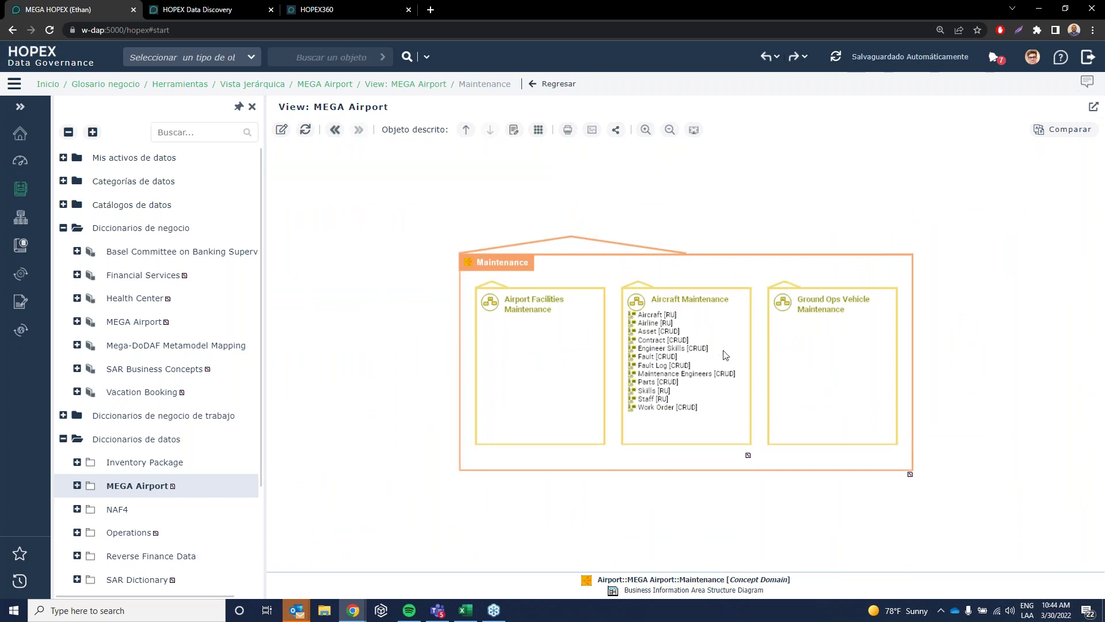
Step: Open the concept diagram of the Aircraft Maintenance area and hide the navigation tree to view the whole diagram
{"action": "left_click", "coordinate": [680, 431]}
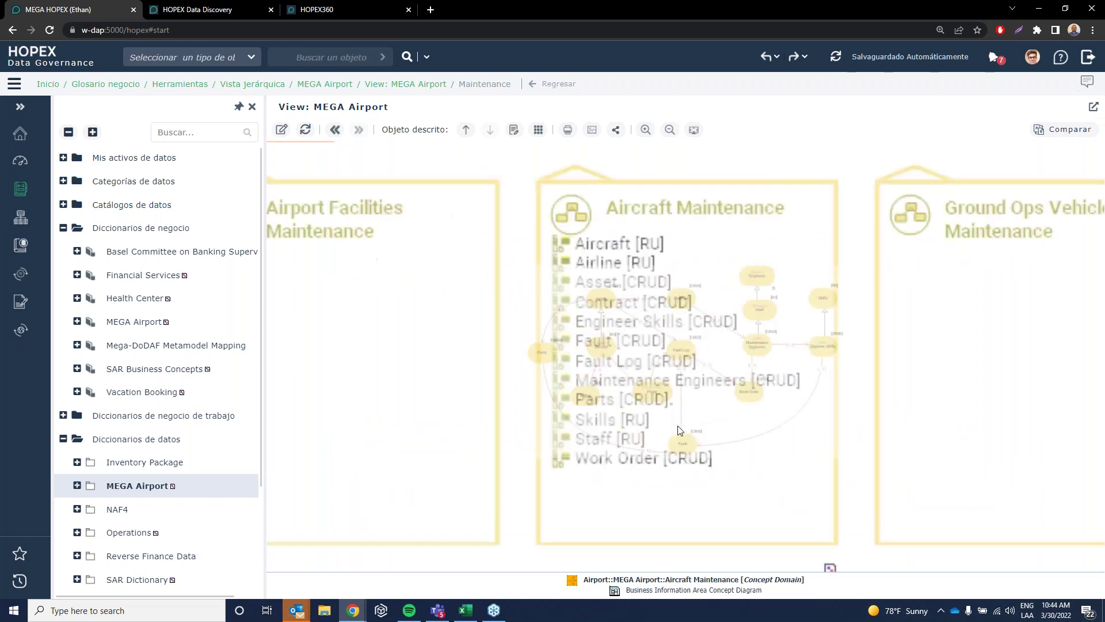
{"action": "left_click", "coordinate": [253, 108]}
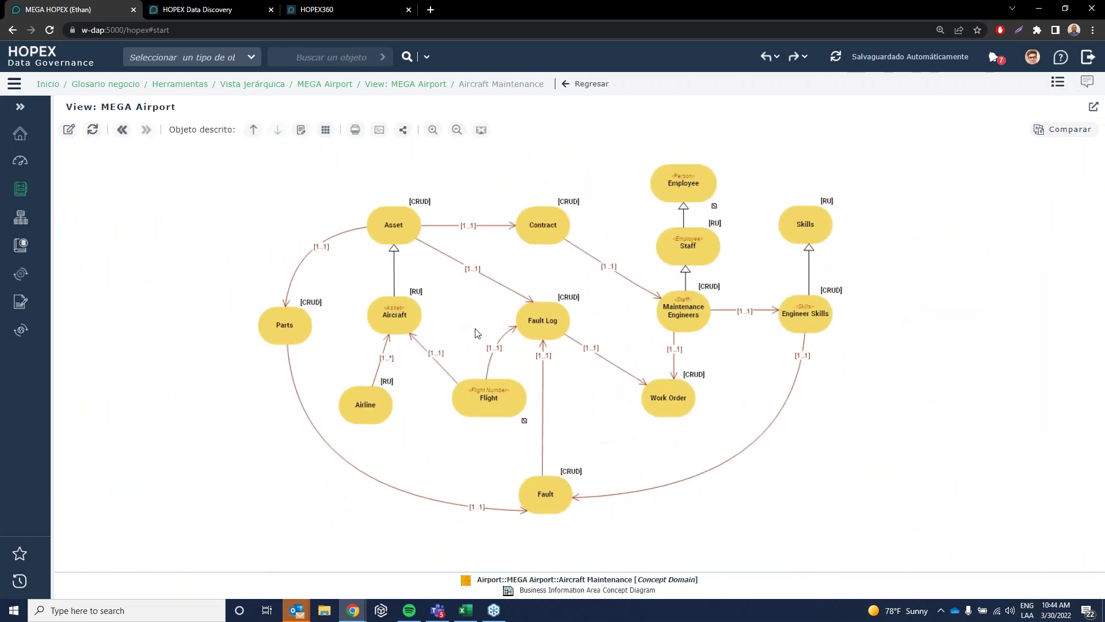
{"action": "left_click_drag", "start_coordinate": [461, 321], "coordinate": [494, 380]}
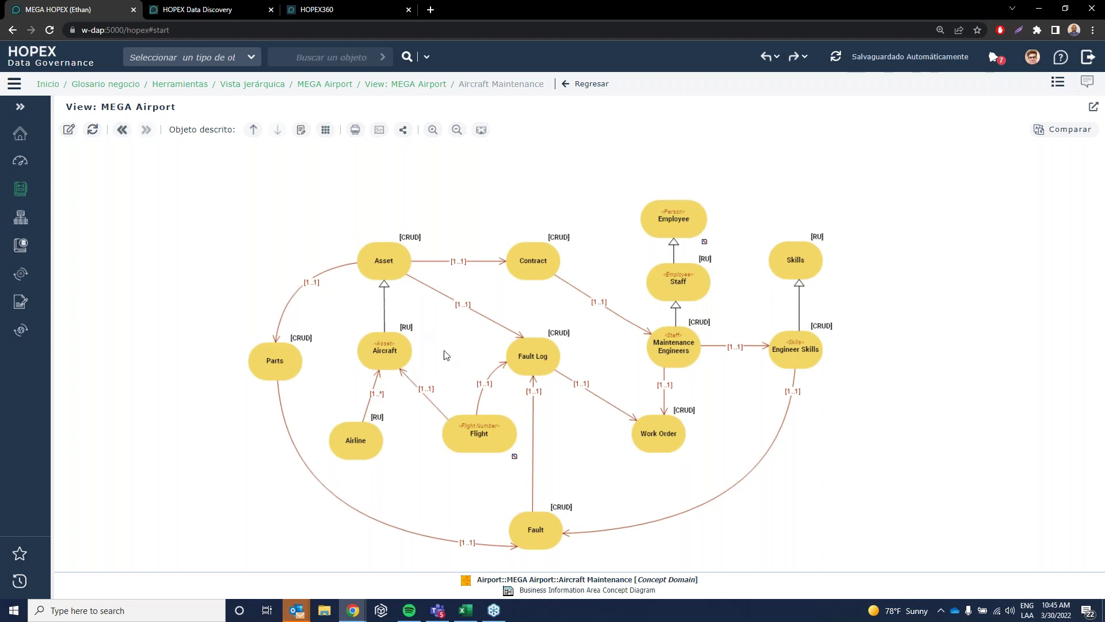
Step: Open the properties of the Aircraft concept and display its Gráfico de realización report from Information Architecture
{"action": "left_click", "coordinate": [401, 361]}
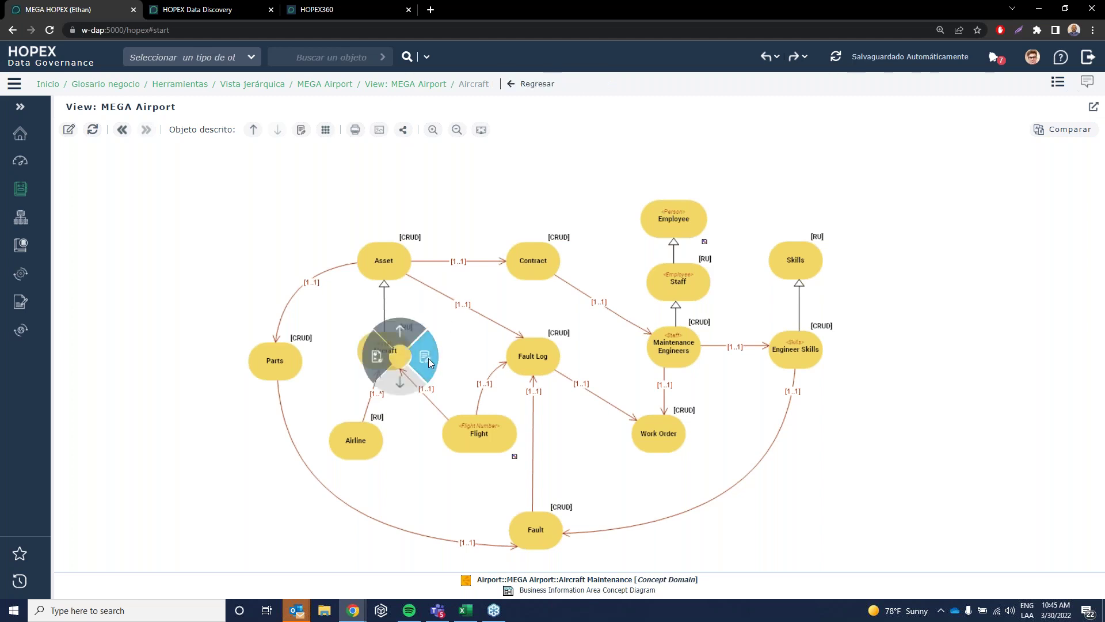
{"action": "left_click", "coordinate": [428, 359]}
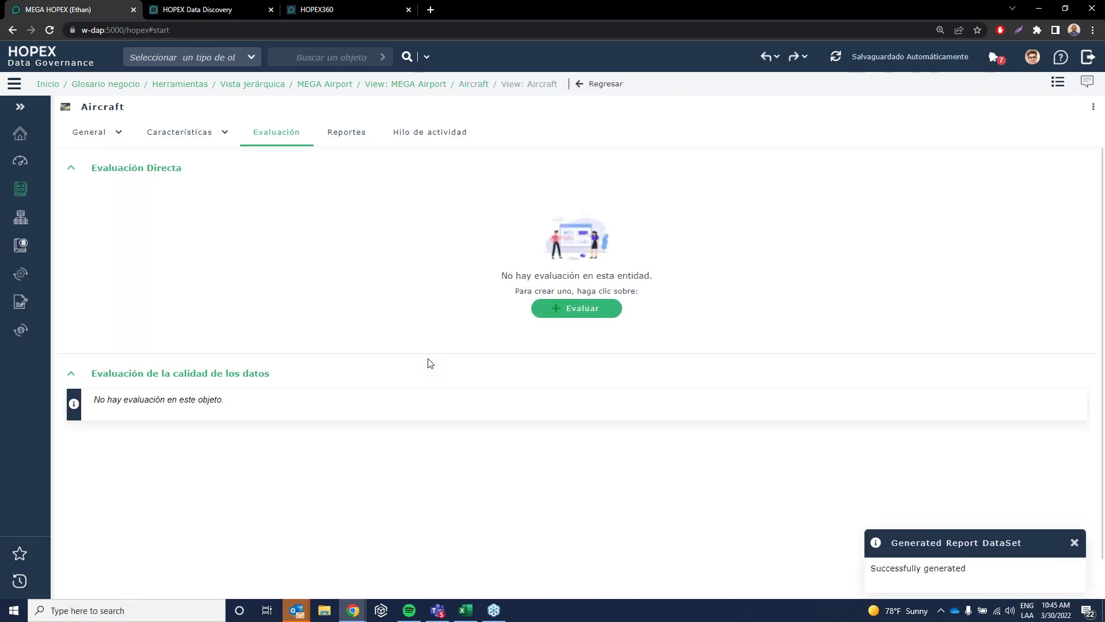
{"action": "left_click", "coordinate": [346, 132]}
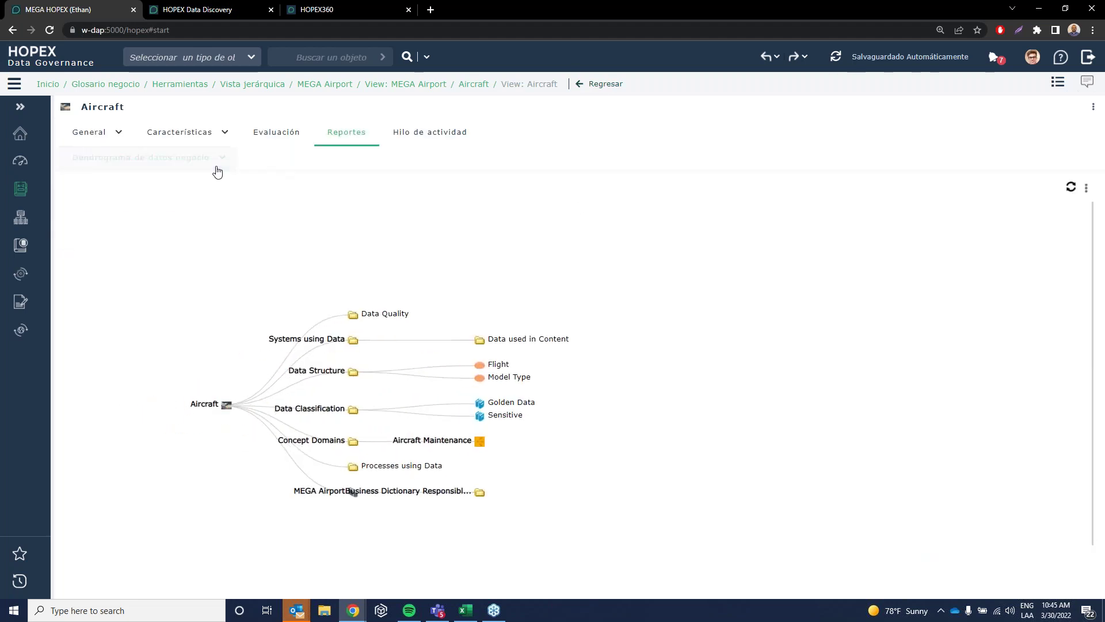
{"action": "left_click", "coordinate": [218, 166]}
{"action": "mouse_move", "coordinate": [193, 208]}
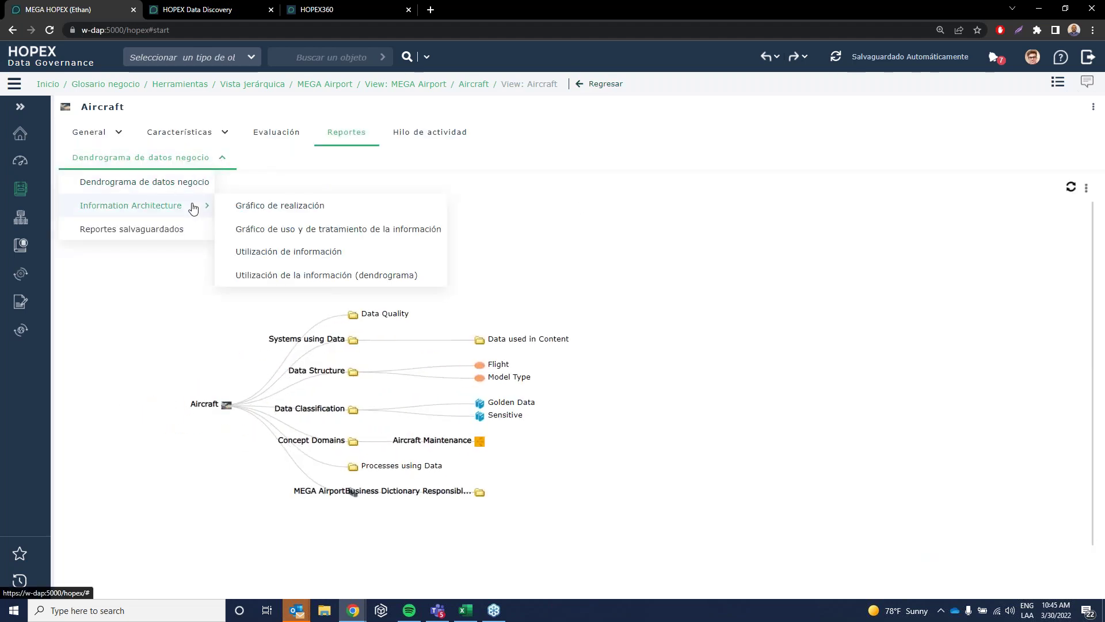
{"action": "left_click", "coordinate": [303, 230]}
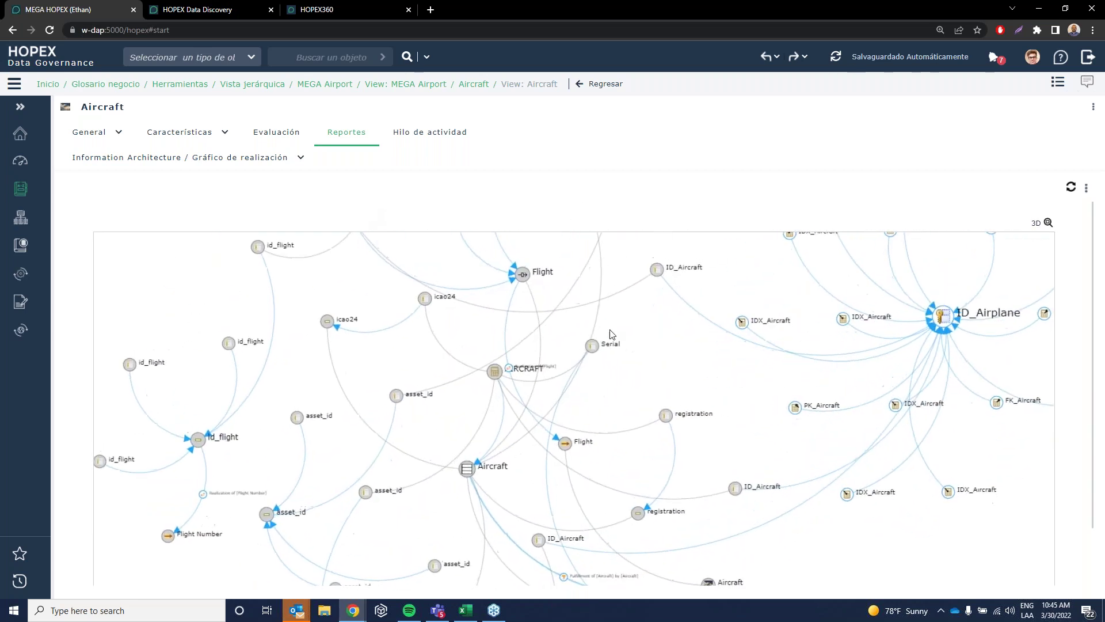
Step: Locate the Aircraft concept in the realization graph and narrow the graph to its direct links
{"action": "left_click_drag", "start_coordinate": [730, 400], "coordinate": [674, 352]}
{"action": "scroll", "coordinate": [679, 380], "scroll_direction": "down", "scroll_amount": 2}
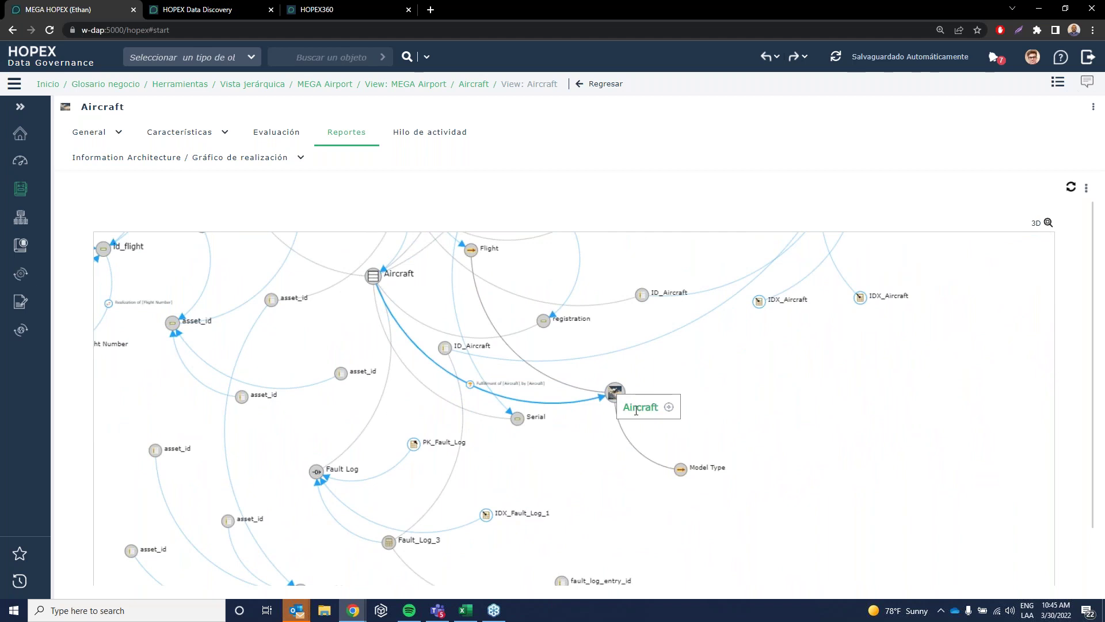
{"action": "left_click", "coordinate": [669, 408]}
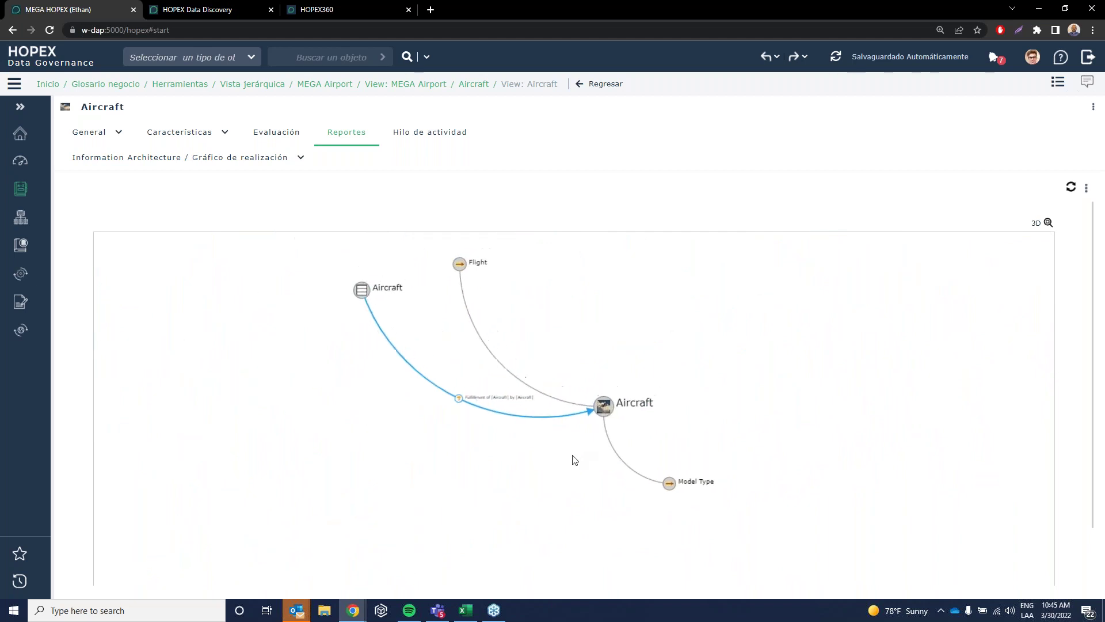
{"action": "left_click_drag", "start_coordinate": [577, 463], "coordinate": [575, 443]}
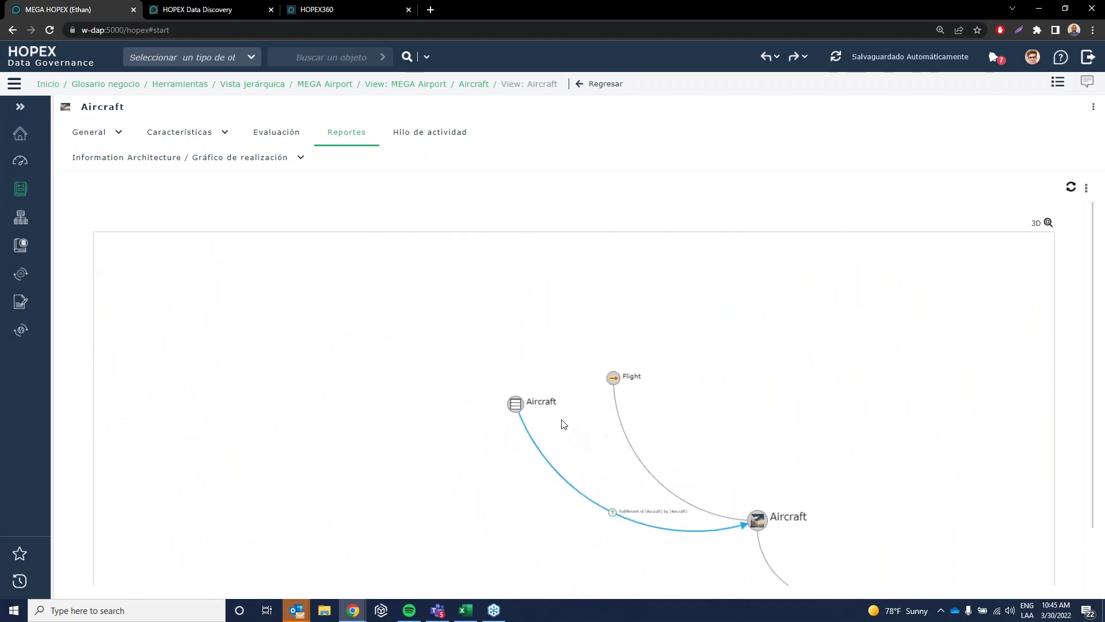
Step: Open the Flight Operations diagram containing the Aircraft class, examine the class and its associations, and close the diagram
{"action": "mouse_move", "coordinate": [516, 410]}
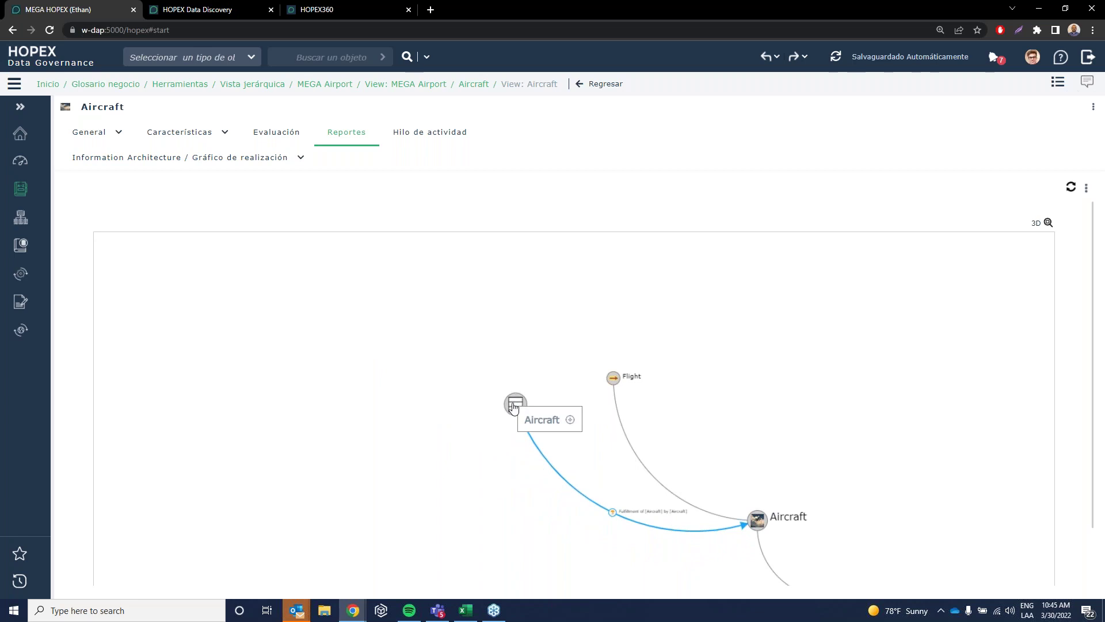
{"action": "right_click", "coordinate": [515, 407]}
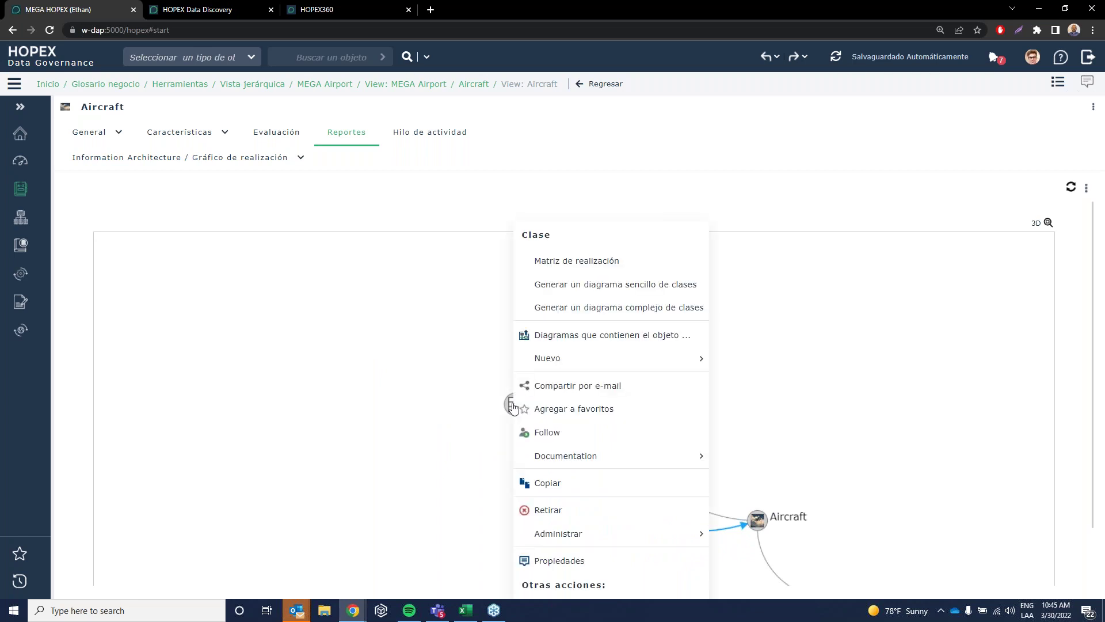
{"action": "left_click", "coordinate": [590, 338]}
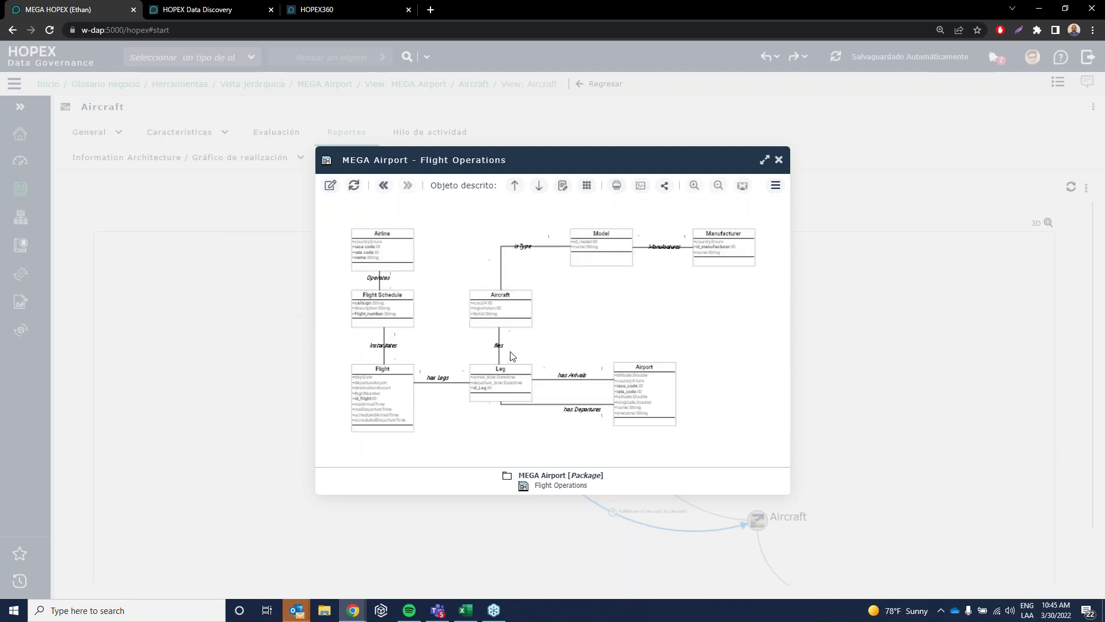
{"action": "scroll", "coordinate": [513, 346], "scroll_direction": "up", "scroll_amount": 3}
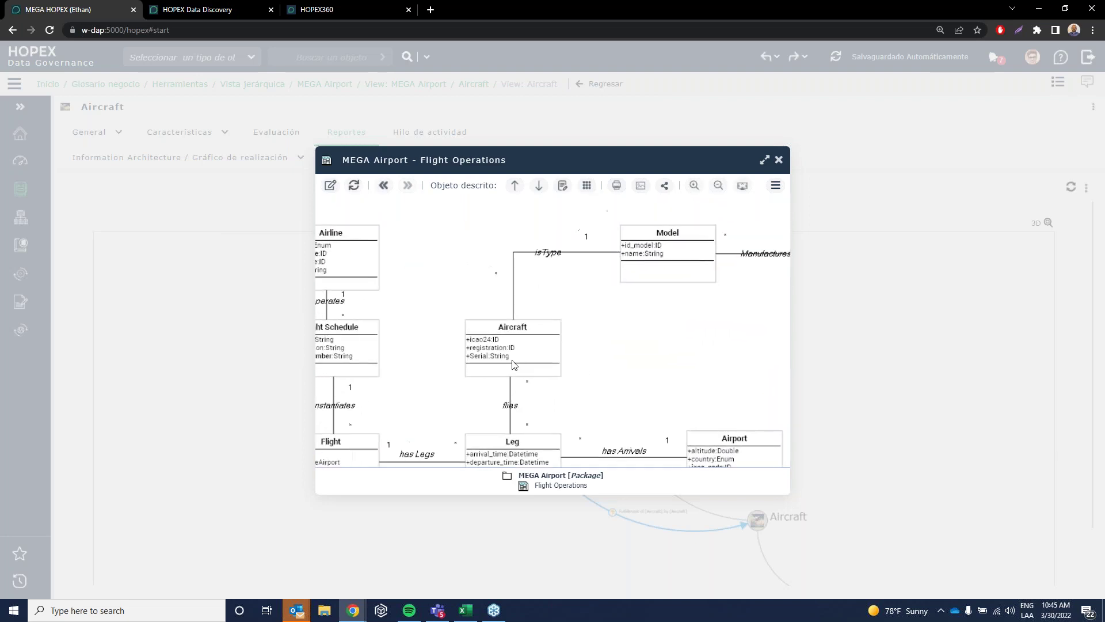
{"action": "mouse_move", "coordinate": [511, 410]}
{"action": "left_mouse_down"}
{"action": "mouse_move", "coordinate": [479, 340]}
{"action": "mouse_move", "coordinate": [563, 417]}
{"action": "mouse_move", "coordinate": [518, 415]}
{"action": "left_mouse_up"}
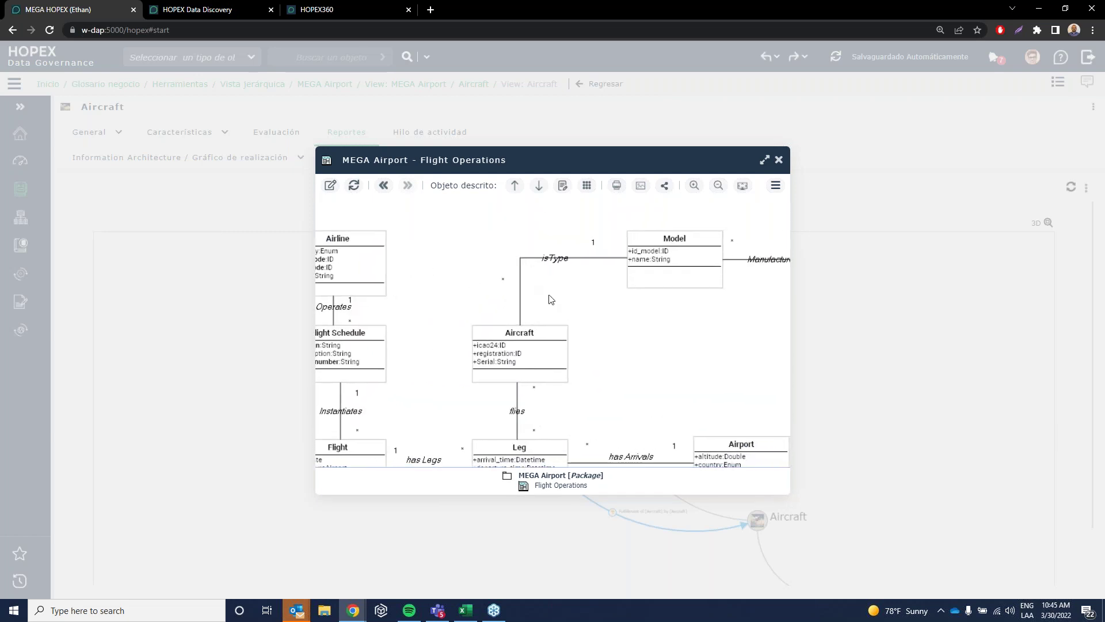
{"action": "left_click_drag", "start_coordinate": [528, 290], "coordinate": [514, 339]}
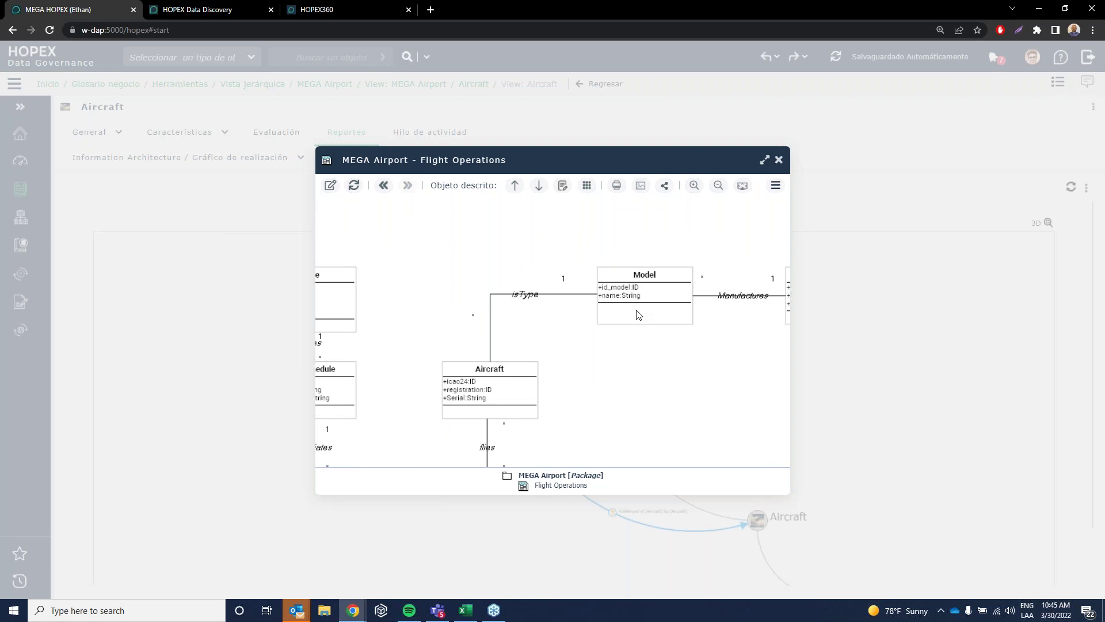
{"action": "left_click", "coordinate": [779, 160]}
Step: Refocus the realization graph on the Aircraft class and its direct links
{"action": "mouse_move", "coordinate": [515, 405]}
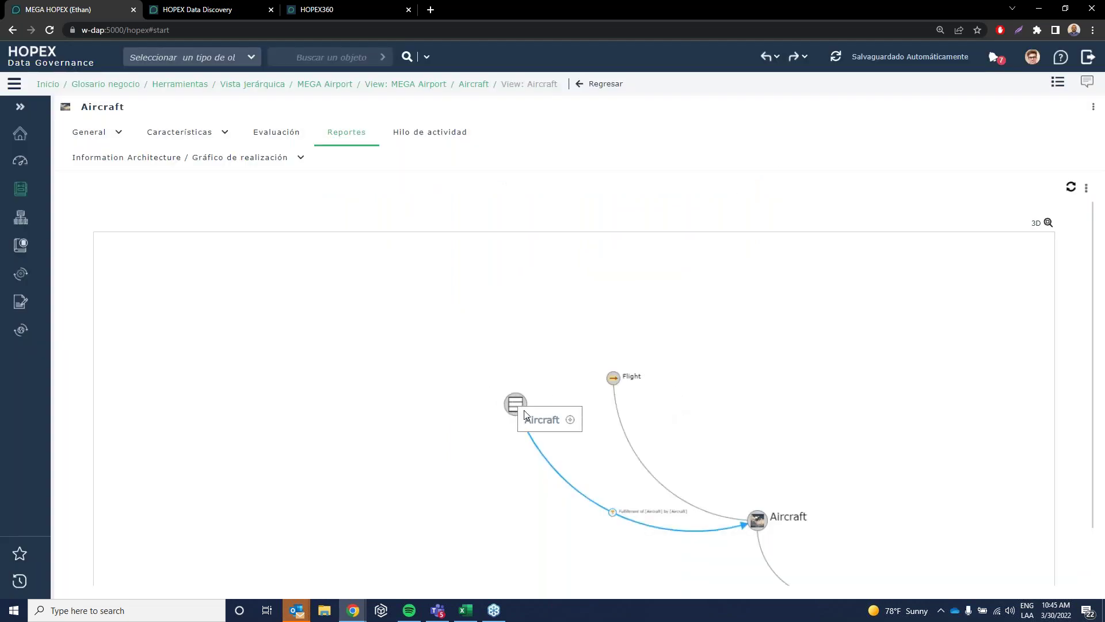
{"action": "left_click", "coordinate": [570, 420]}
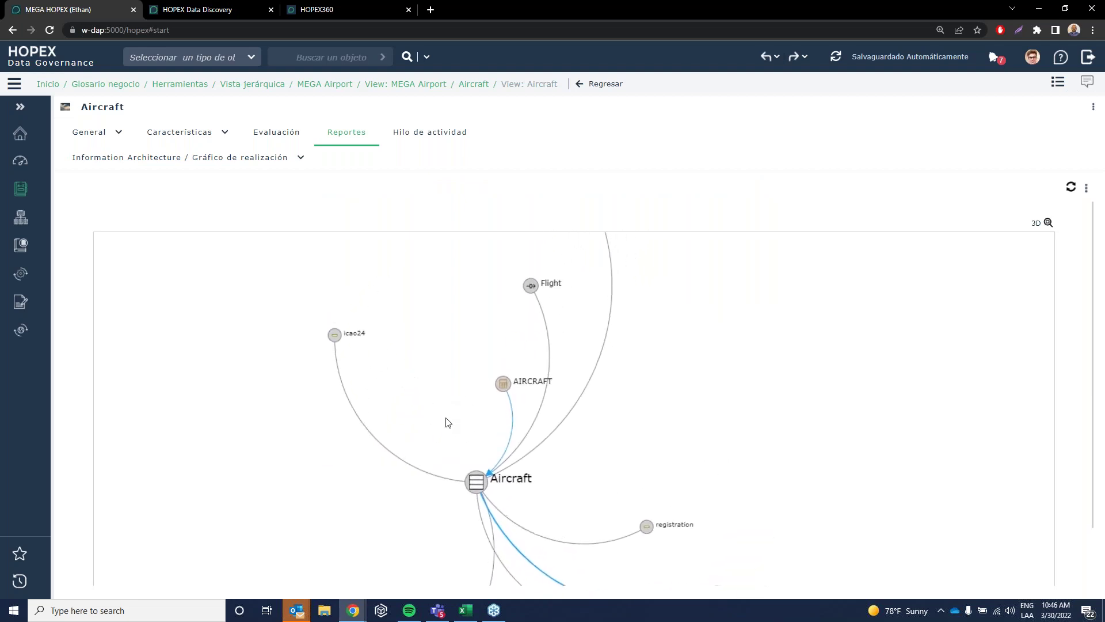
{"action": "left_click_drag", "start_coordinate": [450, 409], "coordinate": [448, 405]}
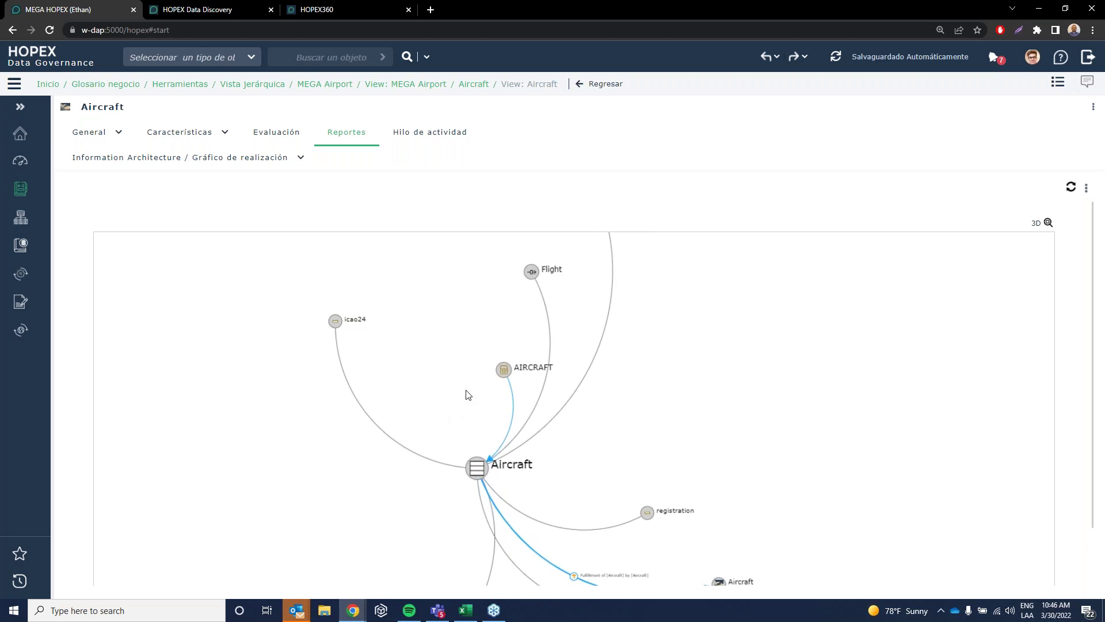
Step: Open the Relational Diagram Airport that contains the AIRCRAFT table and maximize its window
{"action": "right_click", "coordinate": [504, 375]}
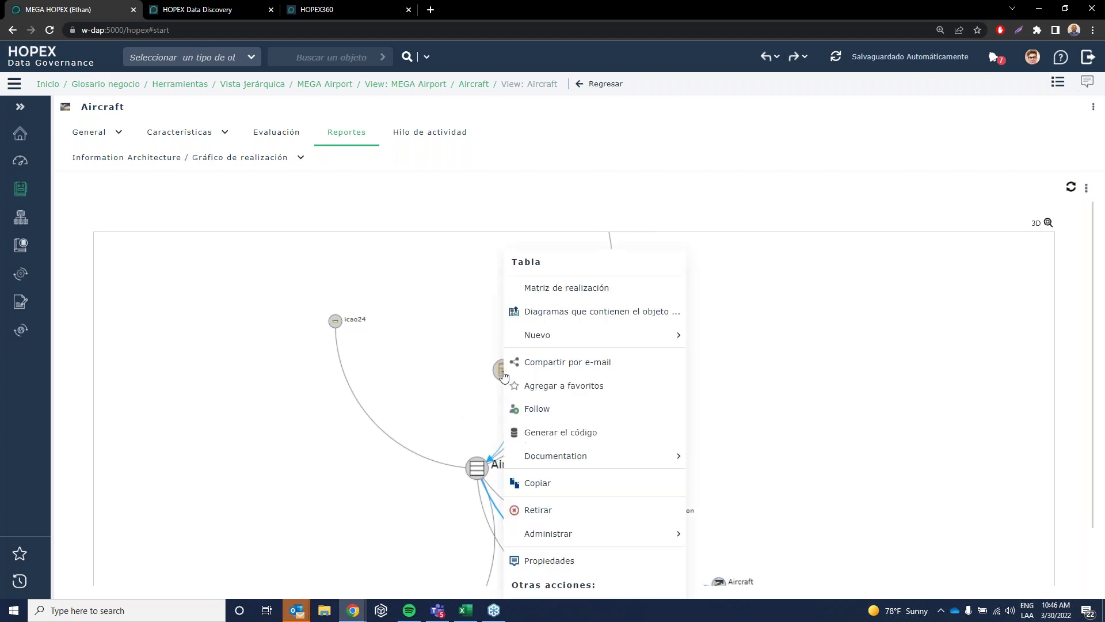
{"action": "left_click", "coordinate": [575, 312]}
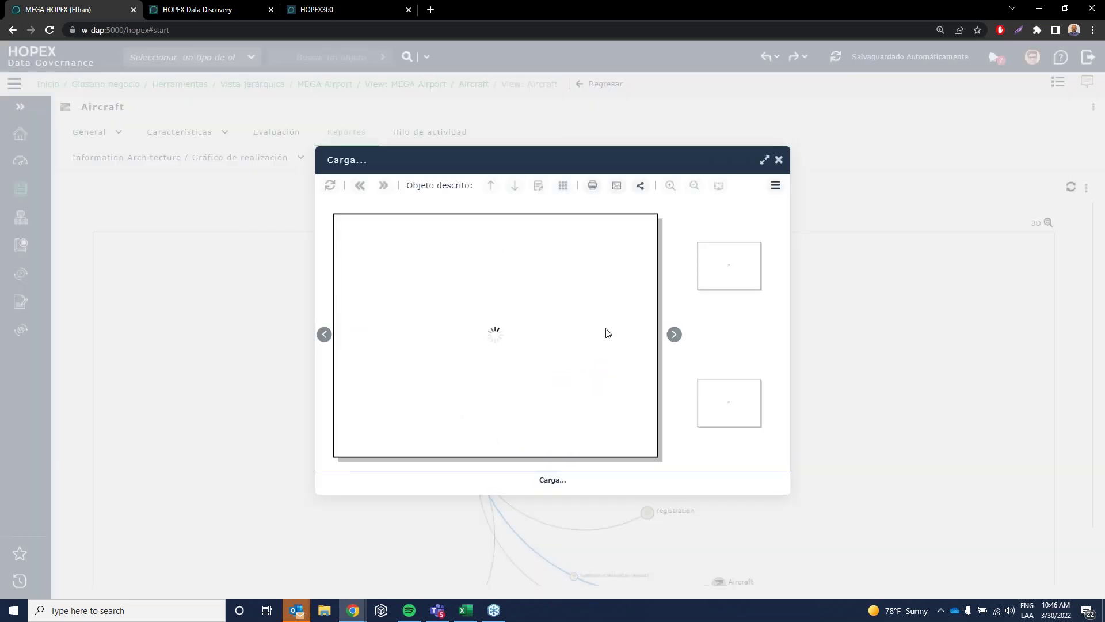
{"action": "left_click", "coordinate": [724, 274]}
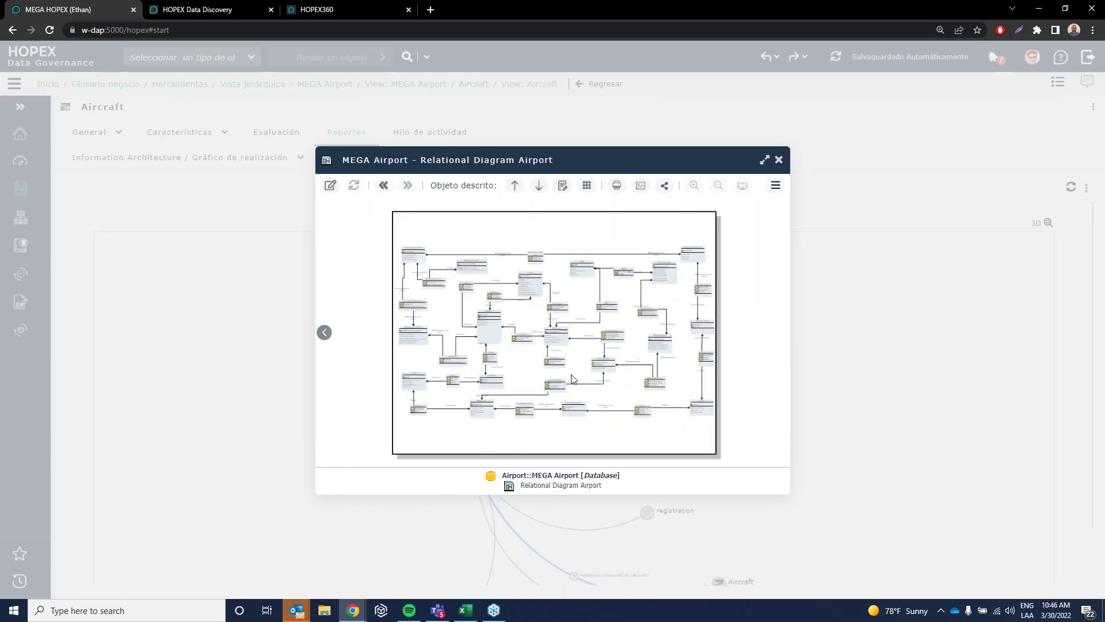
{"action": "left_click", "coordinate": [765, 160]}
Step: Examine the AIRCRAFT table's keys, columns and foreign-key links in the relational diagram, and return to the realization graph
{"action": "scroll", "coordinate": [218, 244], "scroll_direction": "up", "scroll_amount": 5}
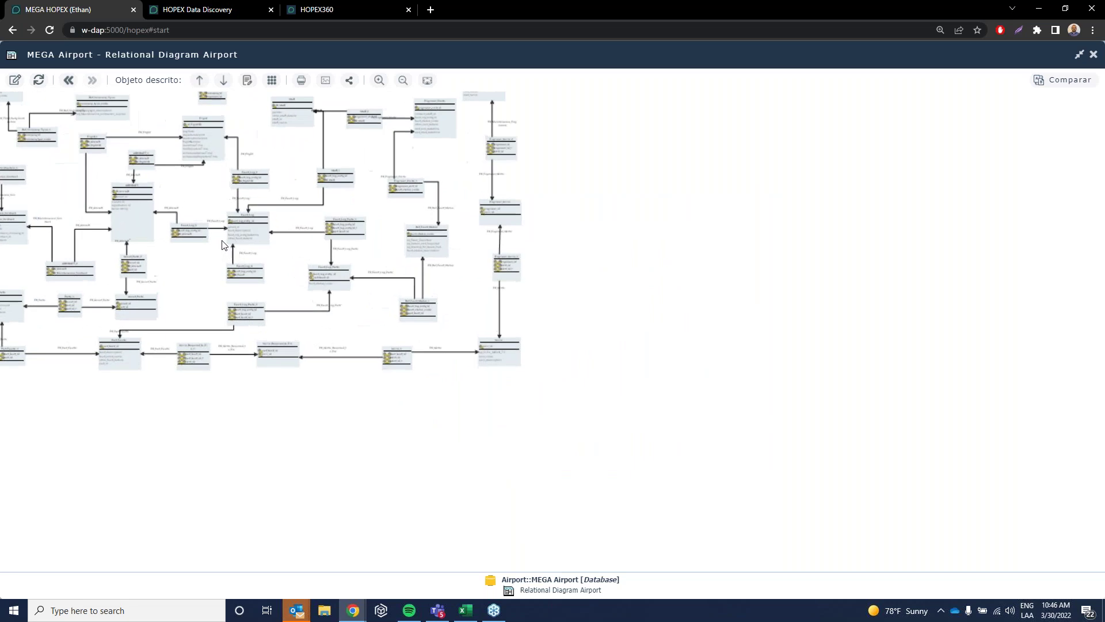
{"action": "scroll", "coordinate": [441, 364], "scroll_direction": "up", "scroll_amount": 4}
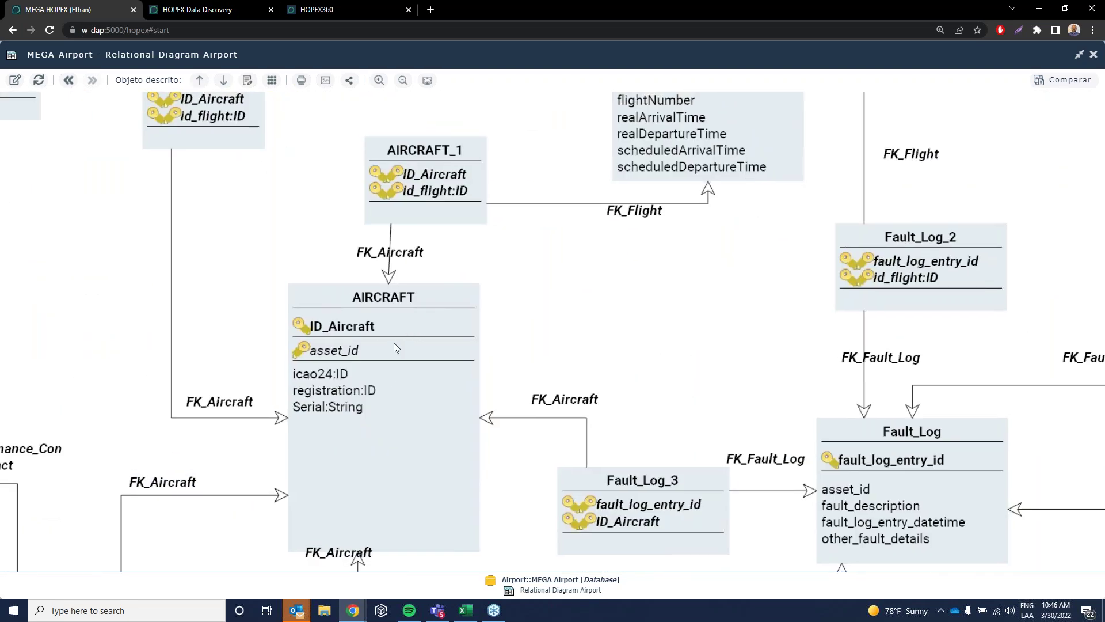
{"action": "left_click_drag", "start_coordinate": [382, 346], "coordinate": [396, 445]}
{"action": "scroll", "coordinate": [396, 445], "scroll_direction": "down", "scroll_amount": 10}
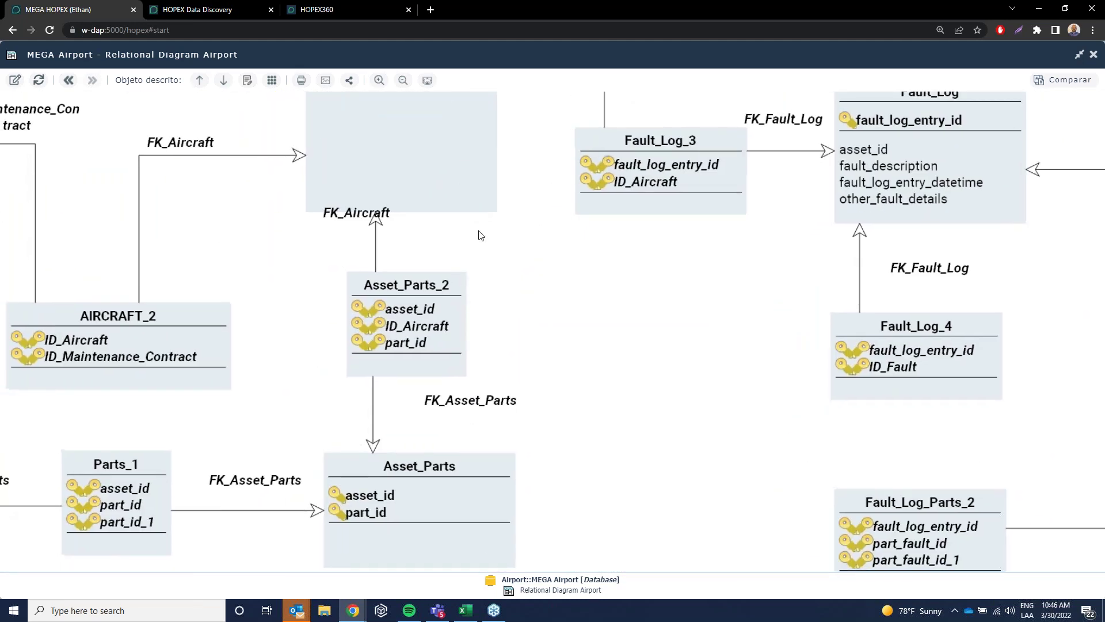
{"action": "scroll", "coordinate": [478, 234], "scroll_direction": "up", "scroll_amount": 6}
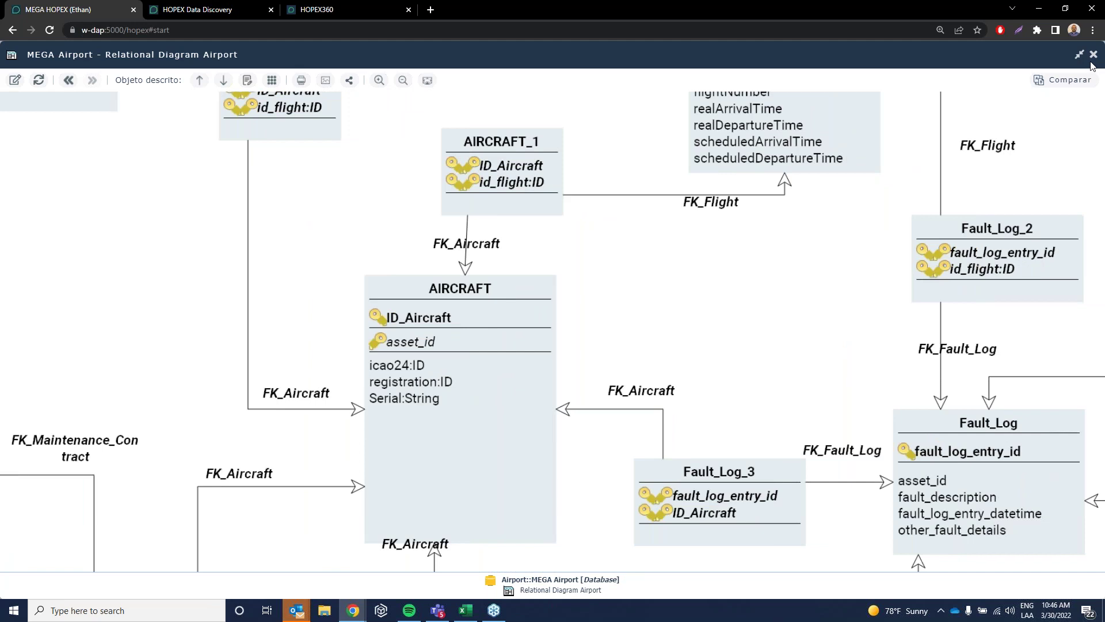
{"action": "left_click", "coordinate": [1093, 55]}
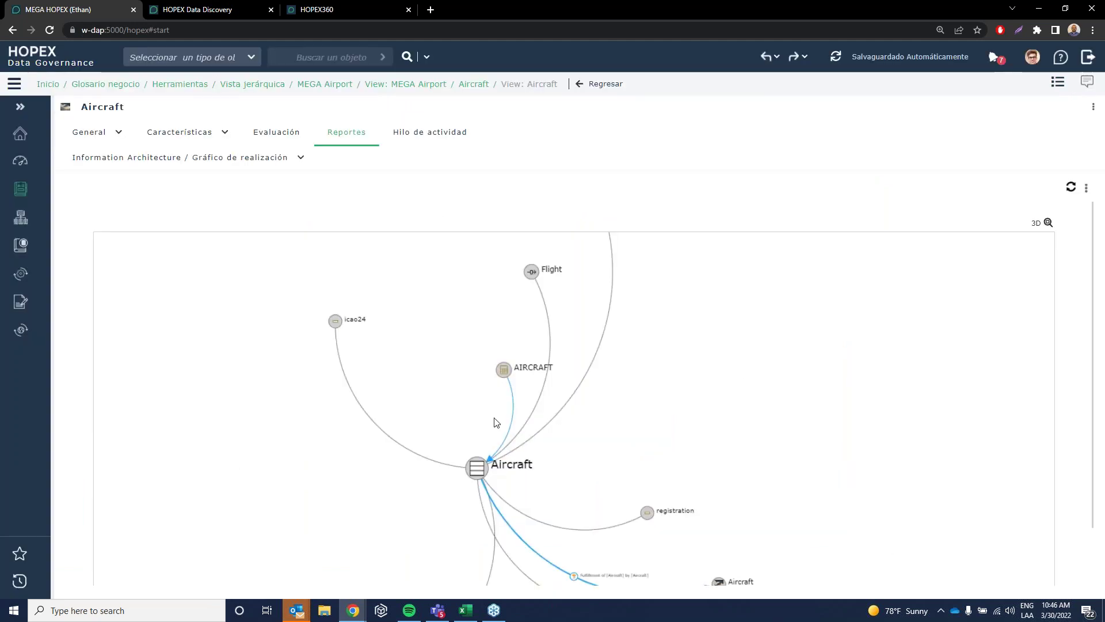
{"action": "left_click_drag", "start_coordinate": [625, 466], "coordinate": [595, 436]}
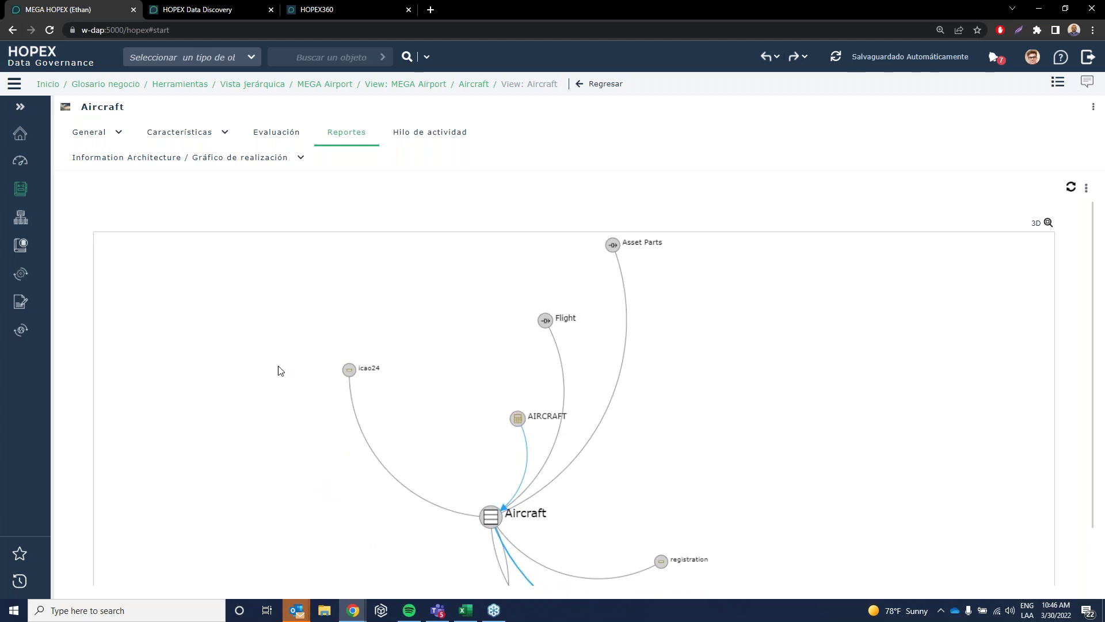
Step: Open the MEGA Airport business dictionary from the data assets' hierarchical view and choose the Reporte de Glosario among its reports
{"action": "left_click", "coordinate": [20, 106]}
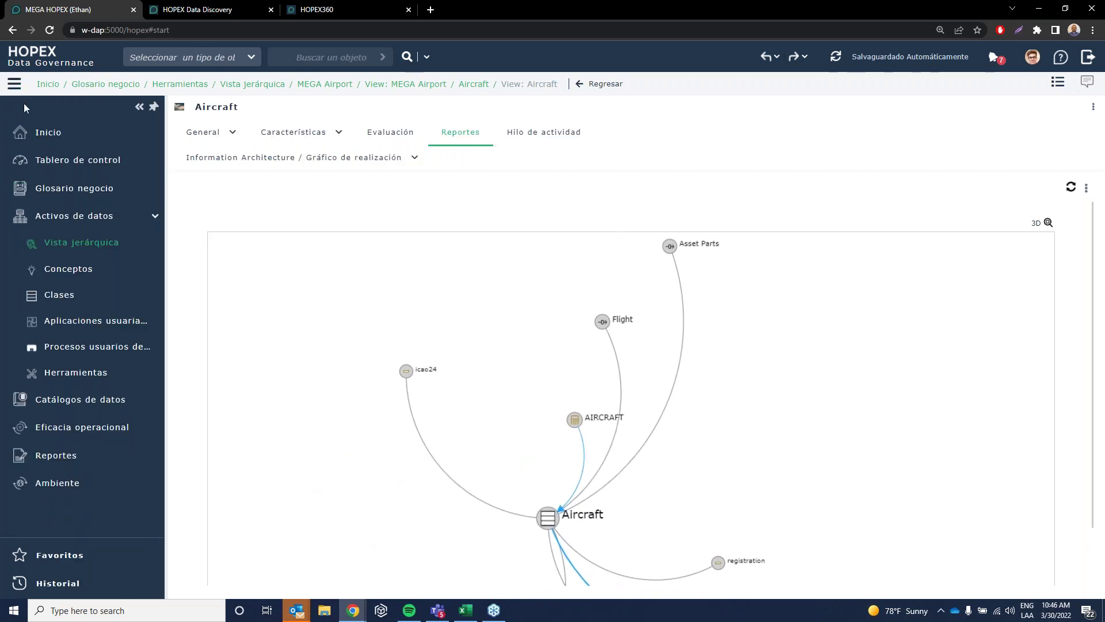
{"action": "mouse_move", "coordinate": [112, 408]}
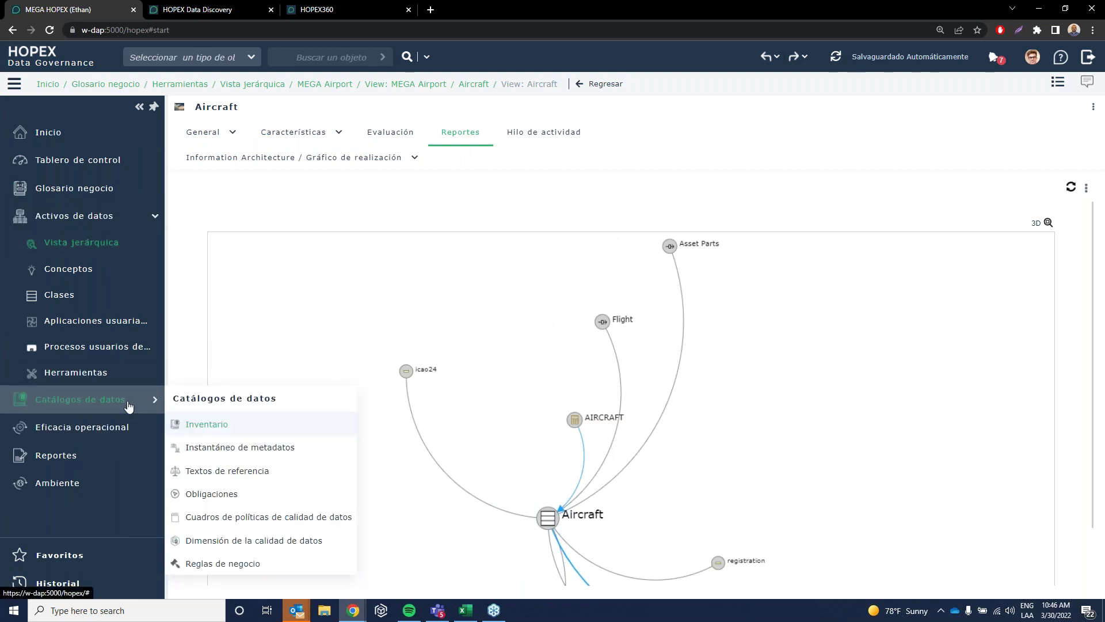
{"action": "left_click", "coordinate": [113, 247]}
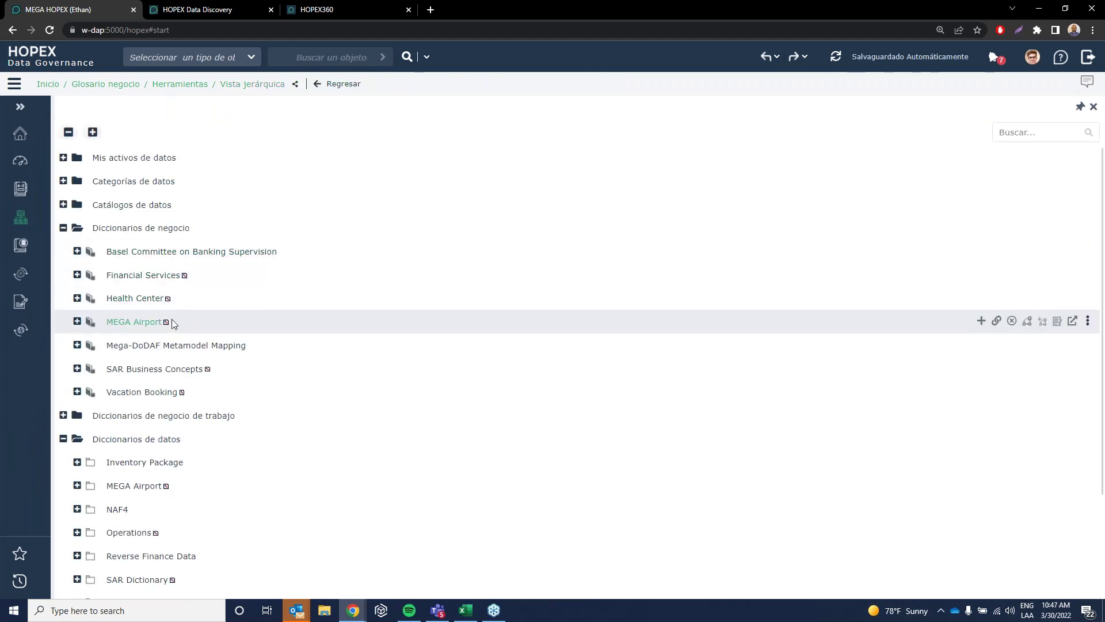
{"action": "left_click", "coordinate": [1058, 321]}
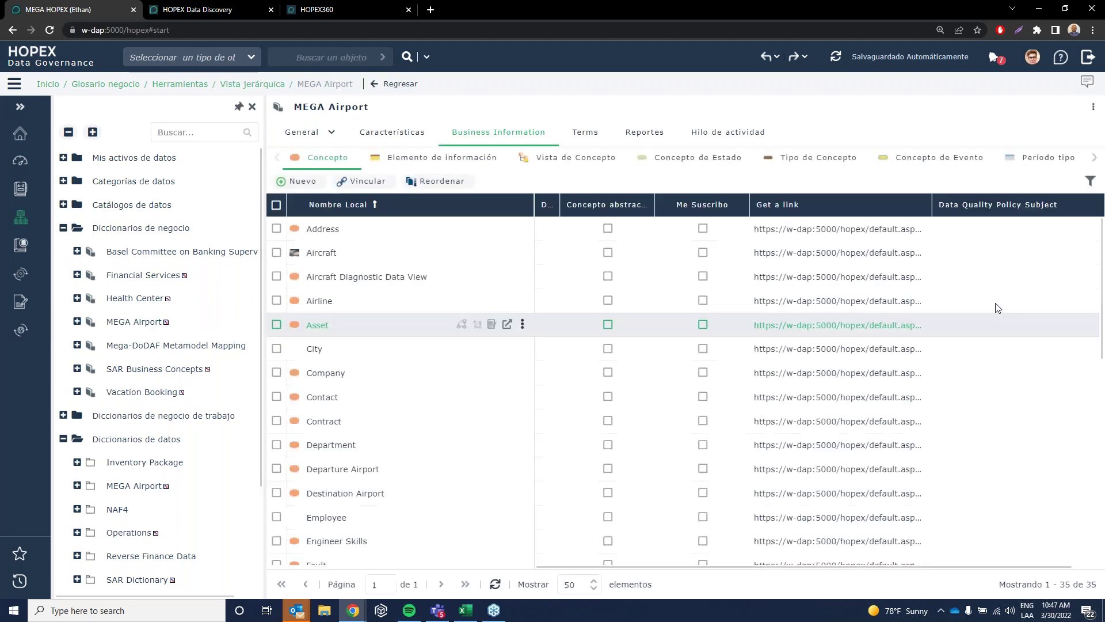
{"action": "left_click", "coordinate": [644, 133]}
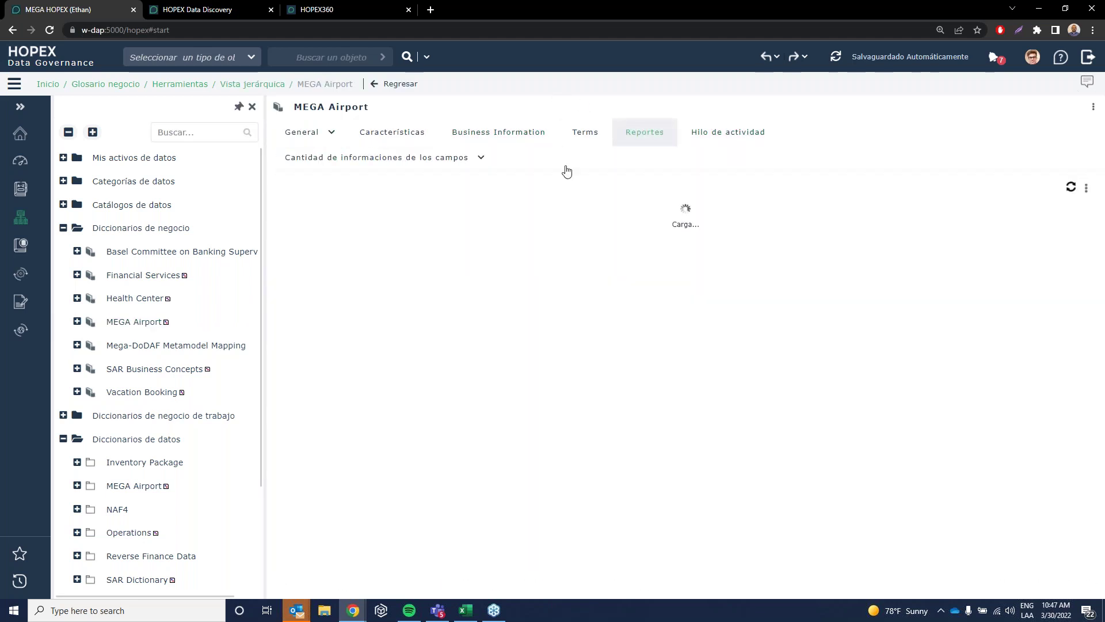
{"action": "left_click", "coordinate": [481, 159]}
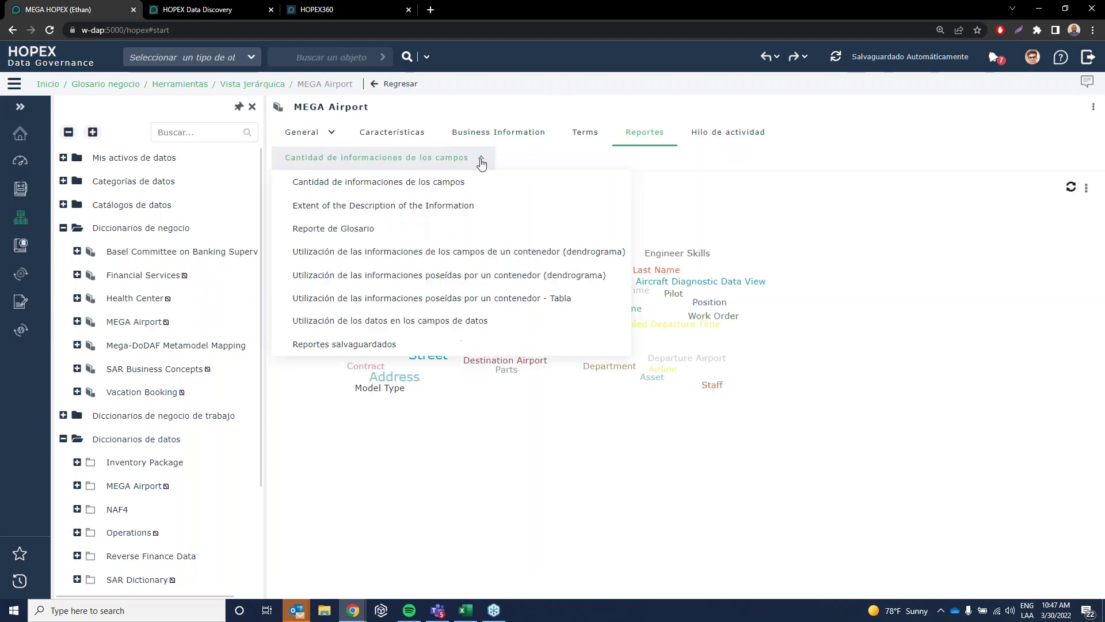
{"action": "left_click", "coordinate": [384, 231]}
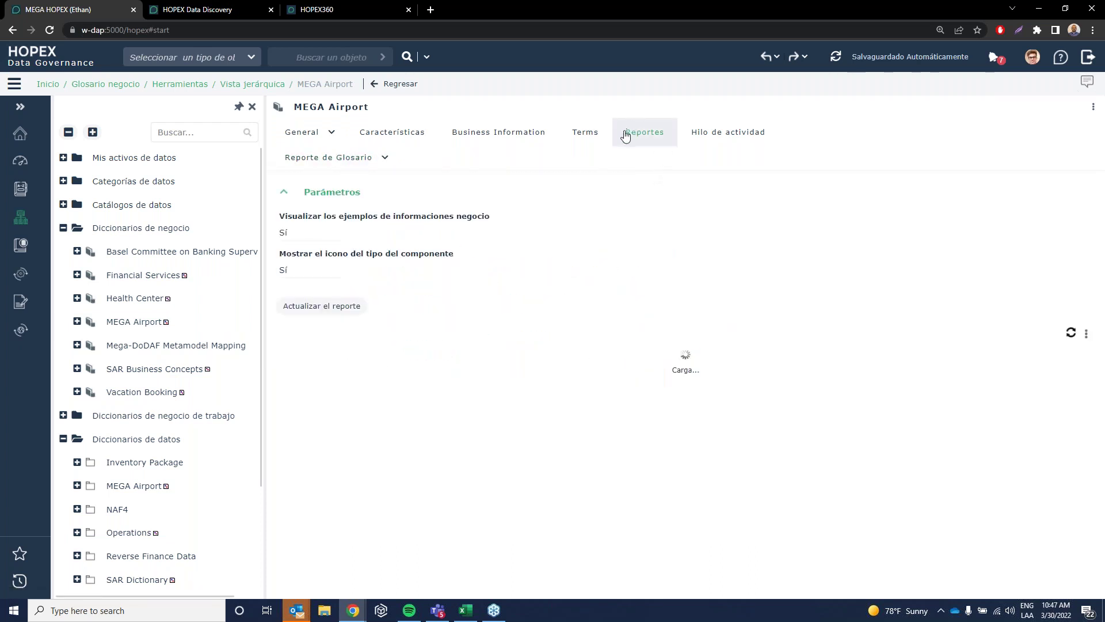
Step: Open the Airport Business Information Map under MEGA Airport and examine its dependencies report between data domains
{"action": "left_click", "coordinate": [78, 322]}
{"action": "left_click", "coordinate": [173, 345]}
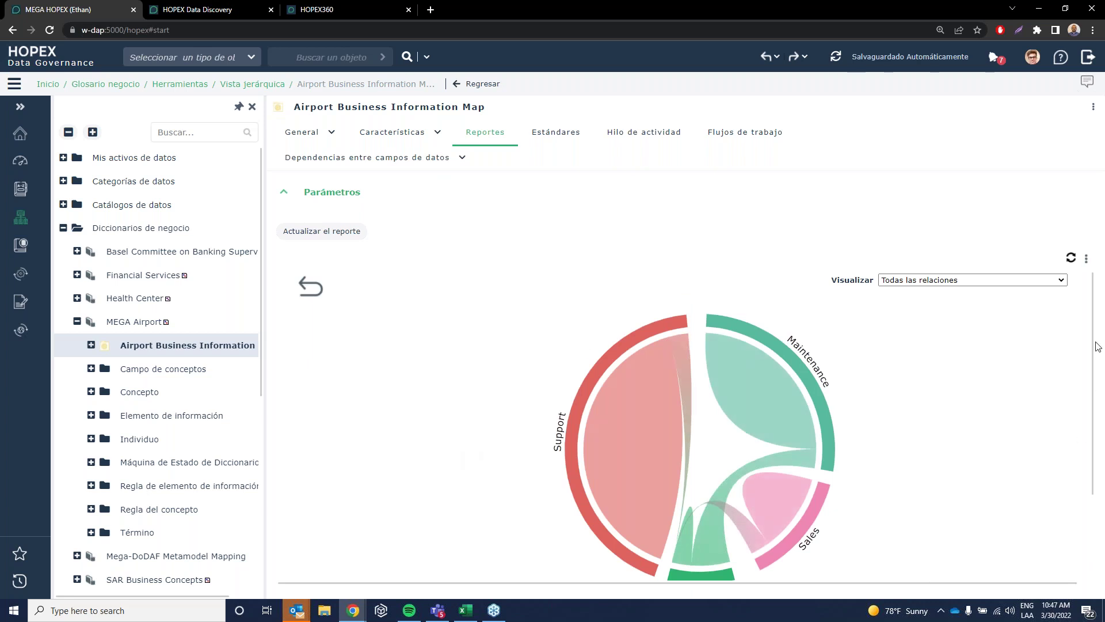
{"action": "left_click_drag", "start_coordinate": [1098, 346], "coordinate": [1097, 391]}
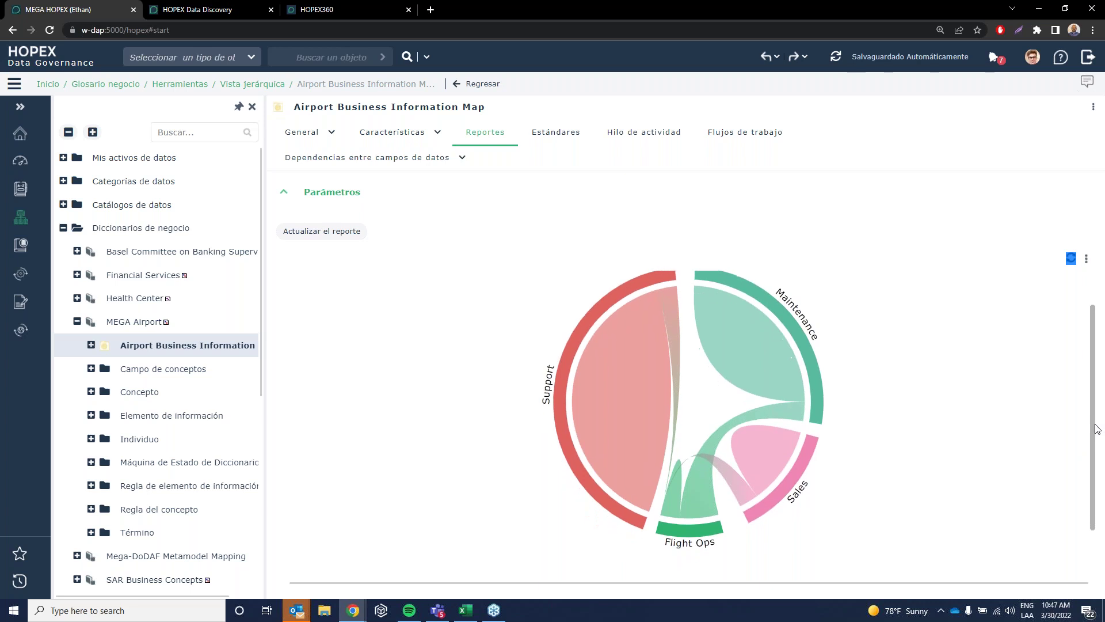
{"action": "scroll", "coordinate": [1097, 429], "scroll_direction": "down", "scroll_amount": 1}
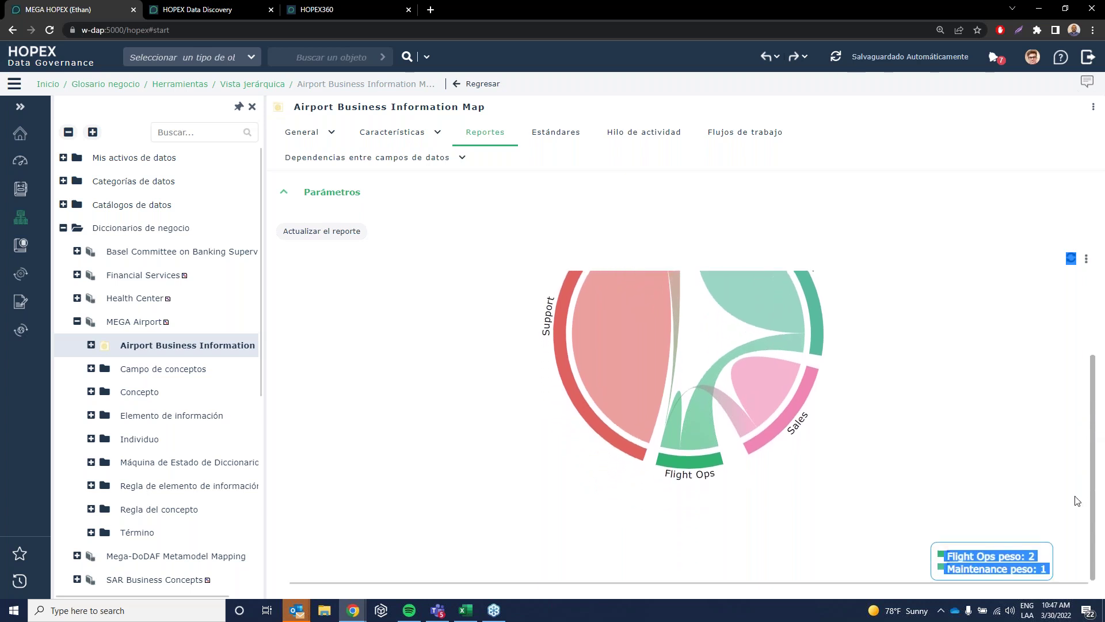
{"action": "scroll", "coordinate": [1087, 451], "scroll_direction": "up", "scroll_amount": 1}
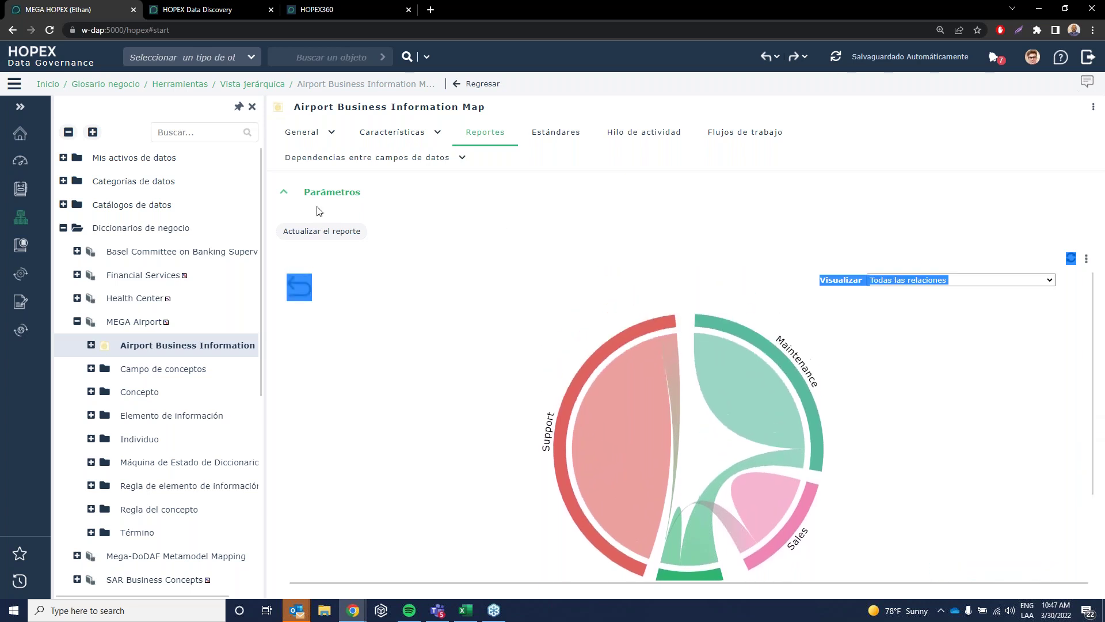
Step: Return to the MEGA Airport dictionary's reports and display the Reporte de Glosario
{"action": "left_click", "coordinate": [149, 326]}
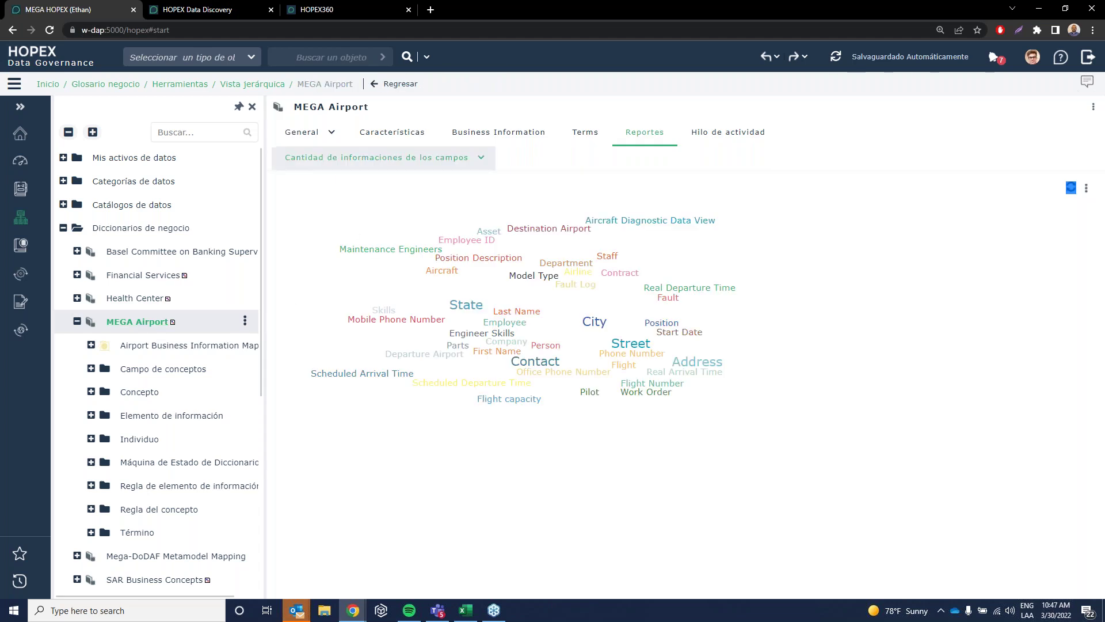
{"action": "left_click", "coordinate": [491, 165]}
{"action": "left_click", "coordinate": [383, 230]}
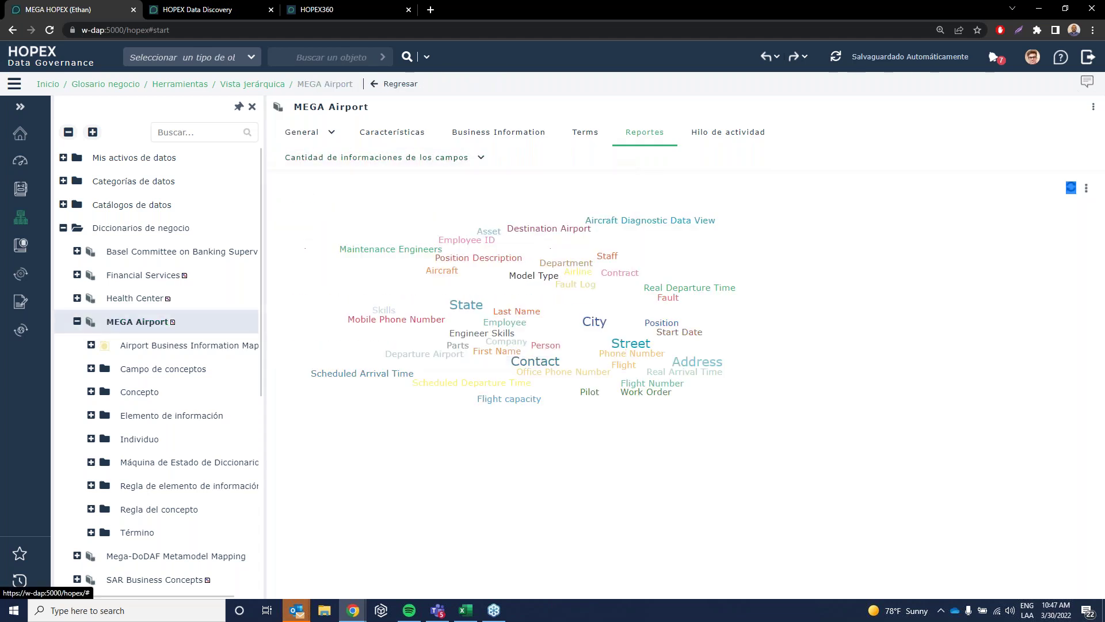
{"action": "left_click", "coordinate": [399, 362]}
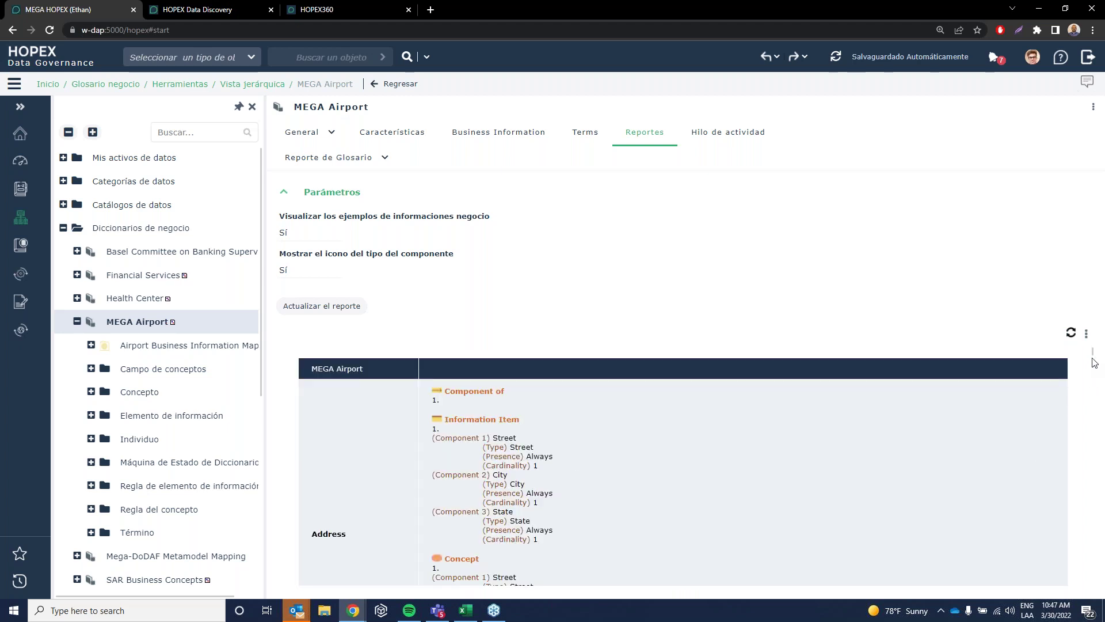
Step: Examine the Aircraft entry's definition, synonyms, examples and components in the glossary report, and collapse MEGA Airport in the tree
{"action": "left_click_drag", "start_coordinate": [1093, 354], "coordinate": [1090, 370]}
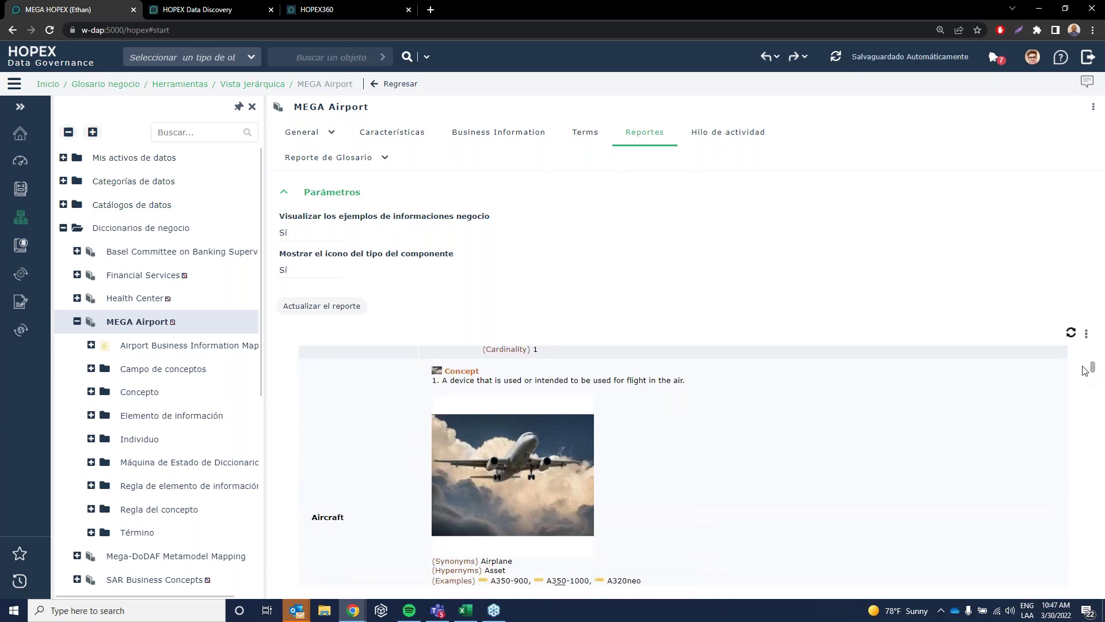
{"action": "left_click_drag", "start_coordinate": [1082, 367], "coordinate": [1091, 370]}
{"action": "left_click_drag", "start_coordinate": [1091, 370], "coordinate": [1093, 375]}
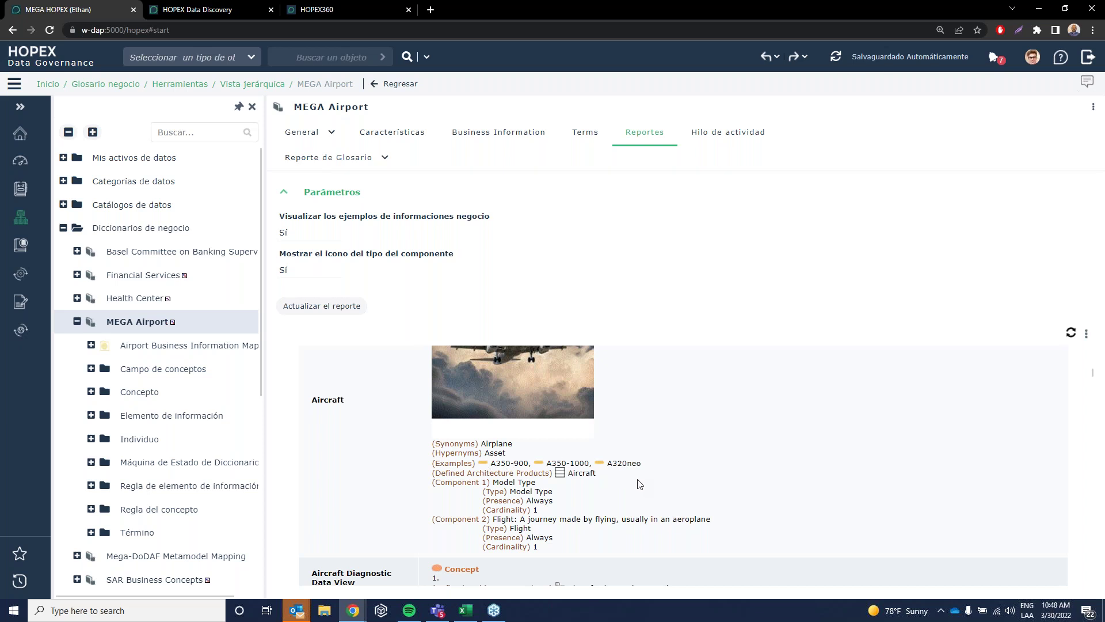
{"action": "left_click_drag", "start_coordinate": [1099, 379], "coordinate": [1076, 330]}
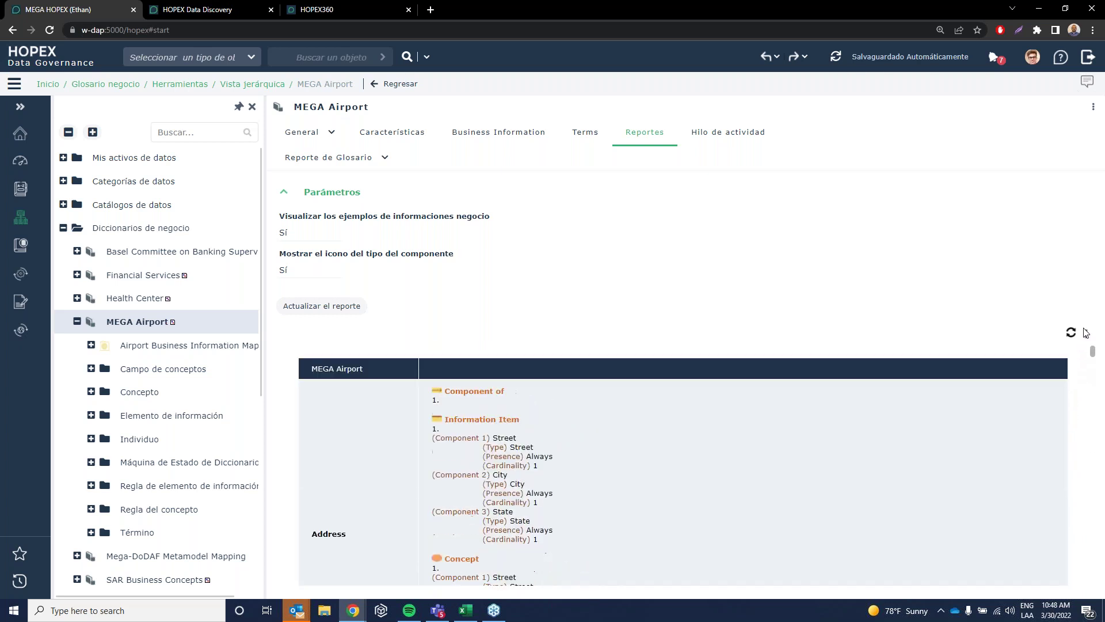
{"action": "left_click", "coordinate": [77, 322]}
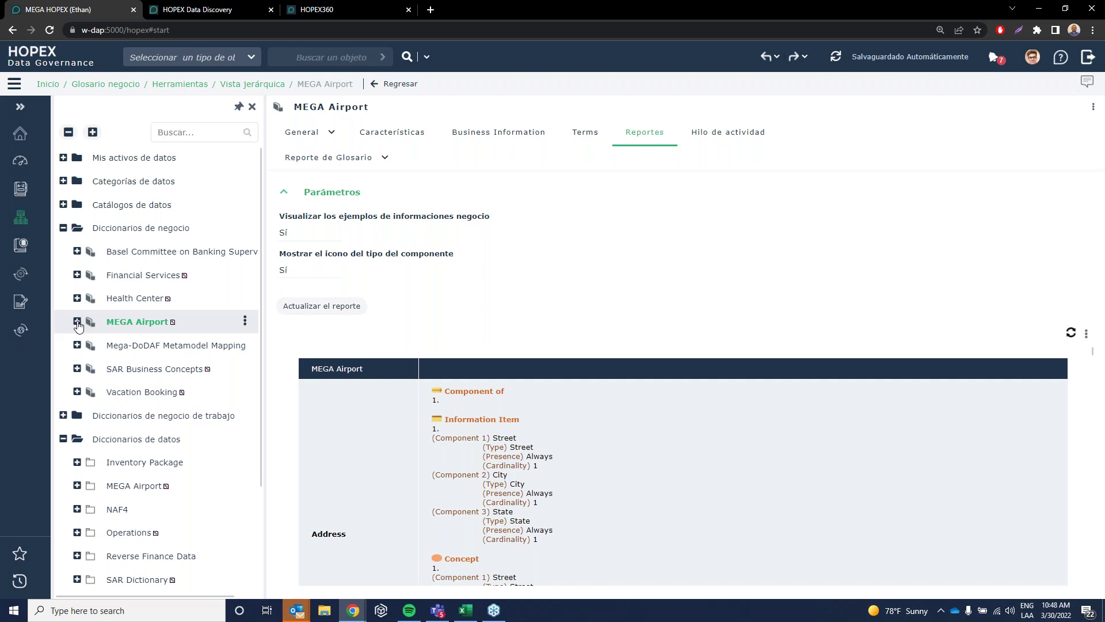
Step: Filter the processes that use data by the name "prop" and open the diagram of Propose and sell food on the fly
{"action": "left_click", "coordinate": [20, 107]}
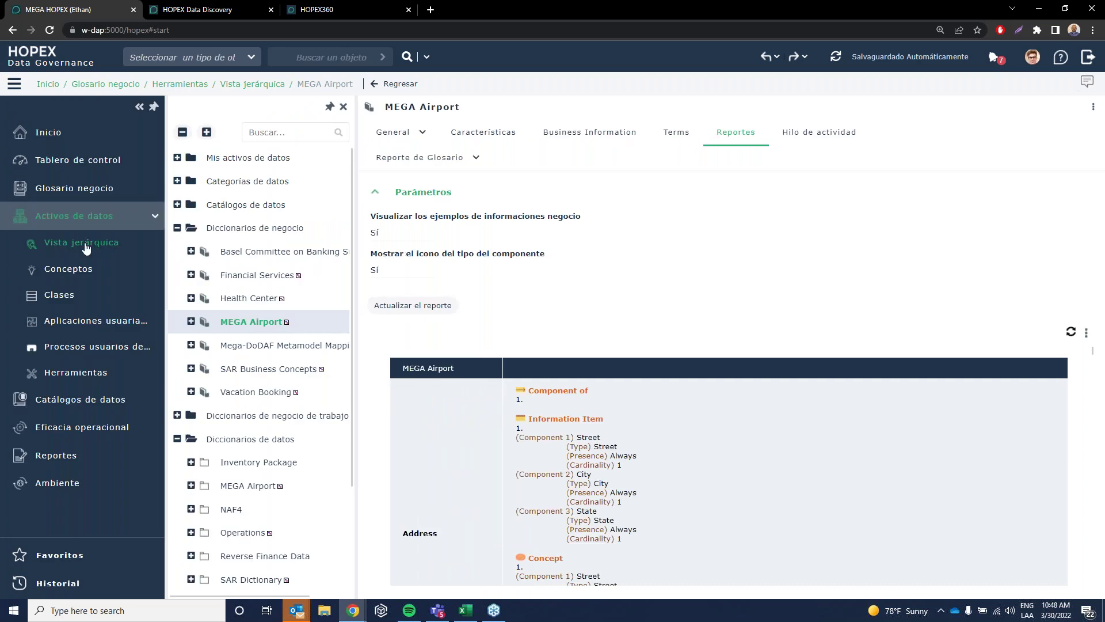
{"action": "left_click", "coordinate": [96, 349]}
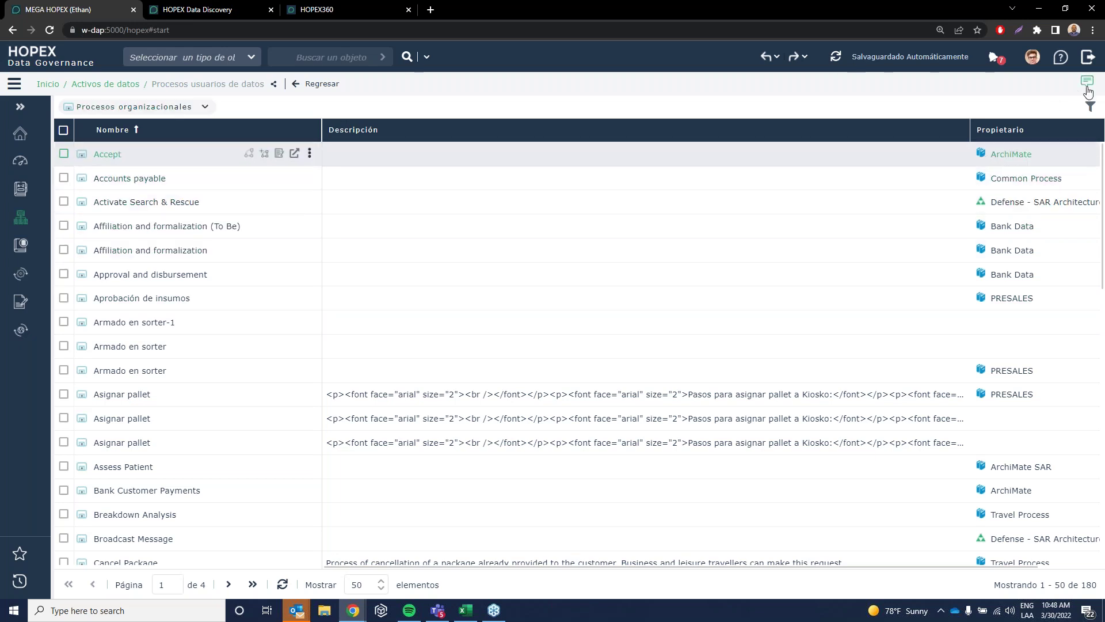
{"action": "left_click", "coordinate": [1092, 109]}
{"action": "left_click", "coordinate": [222, 150]}
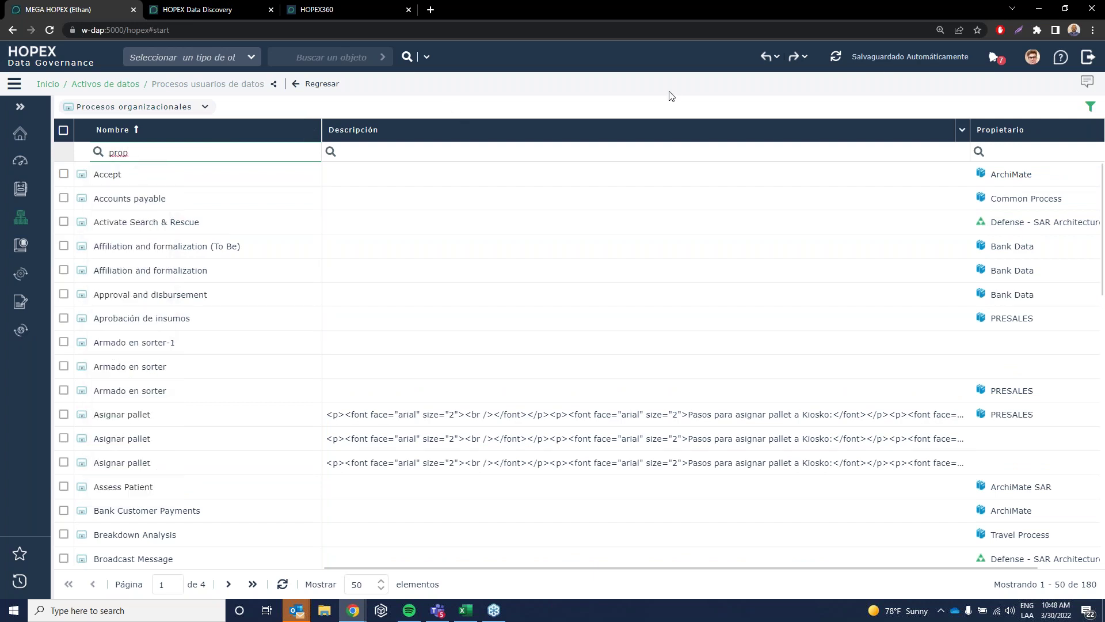
{"action": "left_click", "coordinate": [247, 224]}
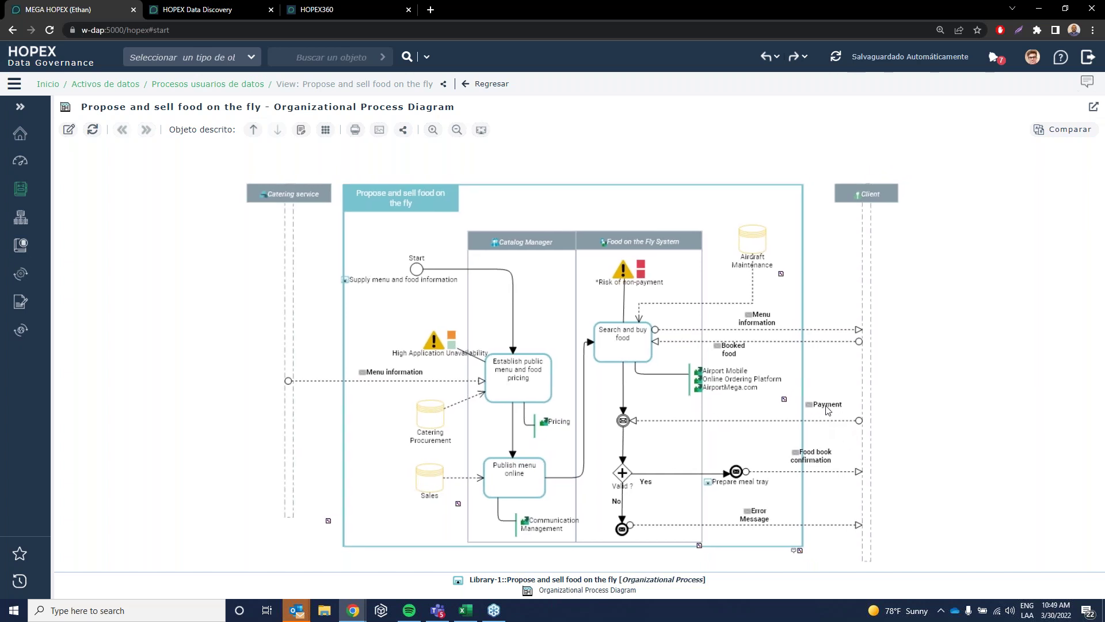
Step: Examine the business information used by the Payment flow and the Aircraft Maintenance concept diagram, returning to the process diagram
{"action": "right_click", "coordinate": [827, 410]}
{"action": "left_click", "coordinate": [839, 410]}
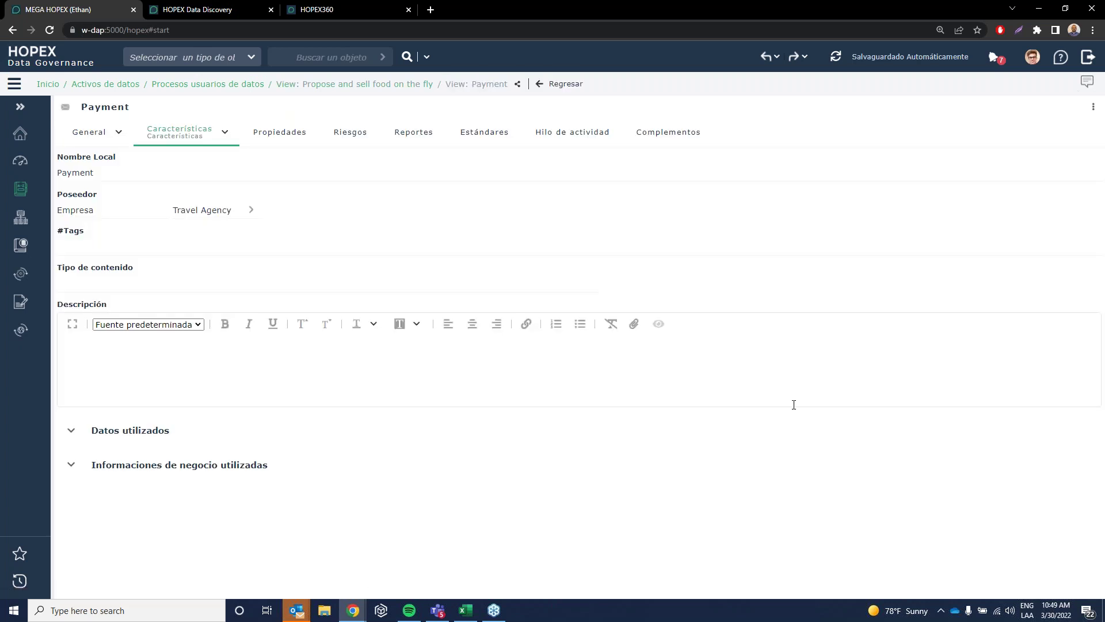
{"action": "left_click", "coordinate": [71, 465]}
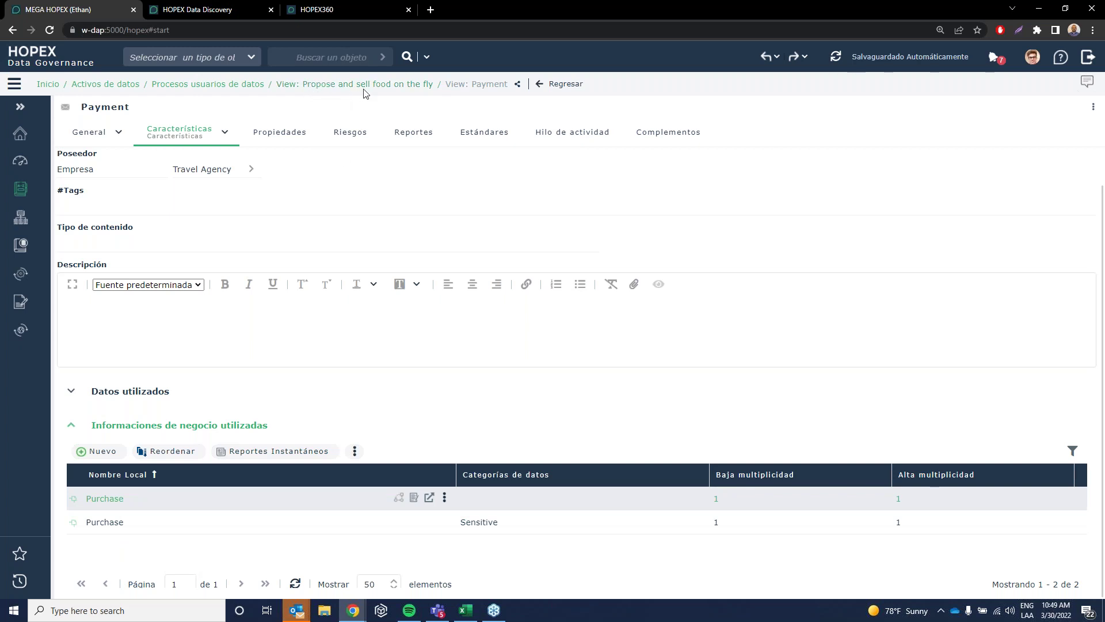
{"action": "left_click", "coordinate": [554, 86]}
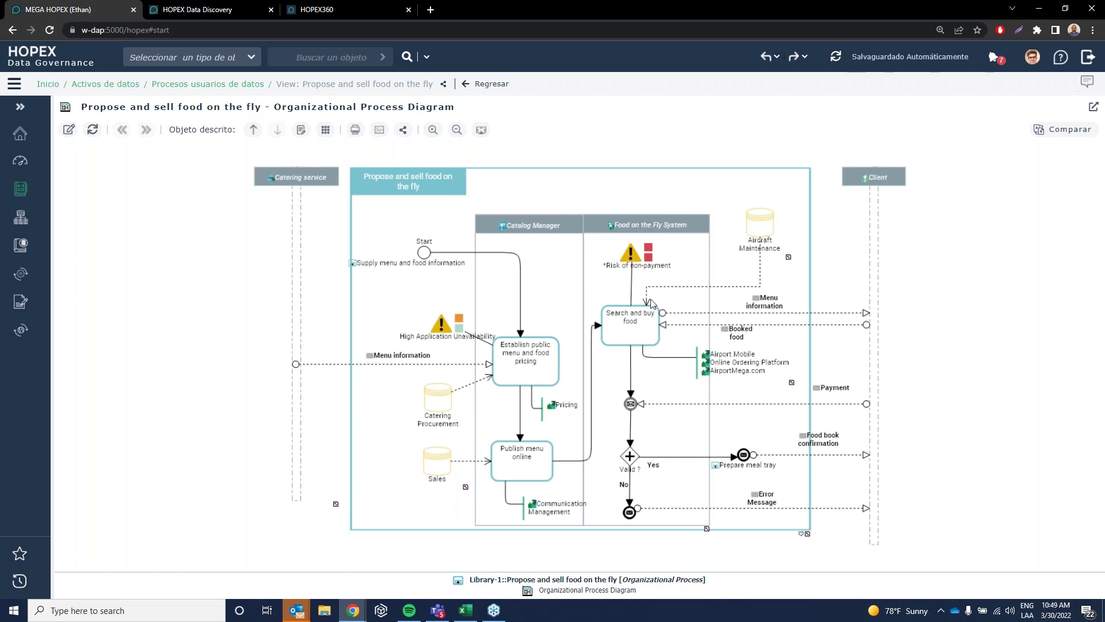
{"action": "left_click", "coordinate": [758, 231]}
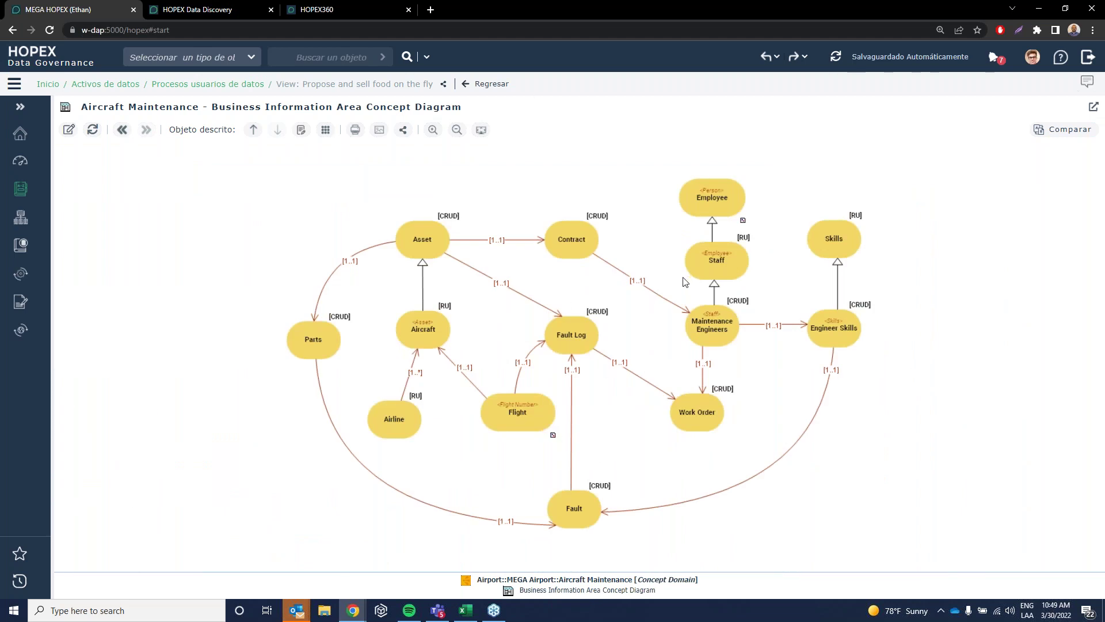
{"action": "left_click", "coordinate": [122, 129]}
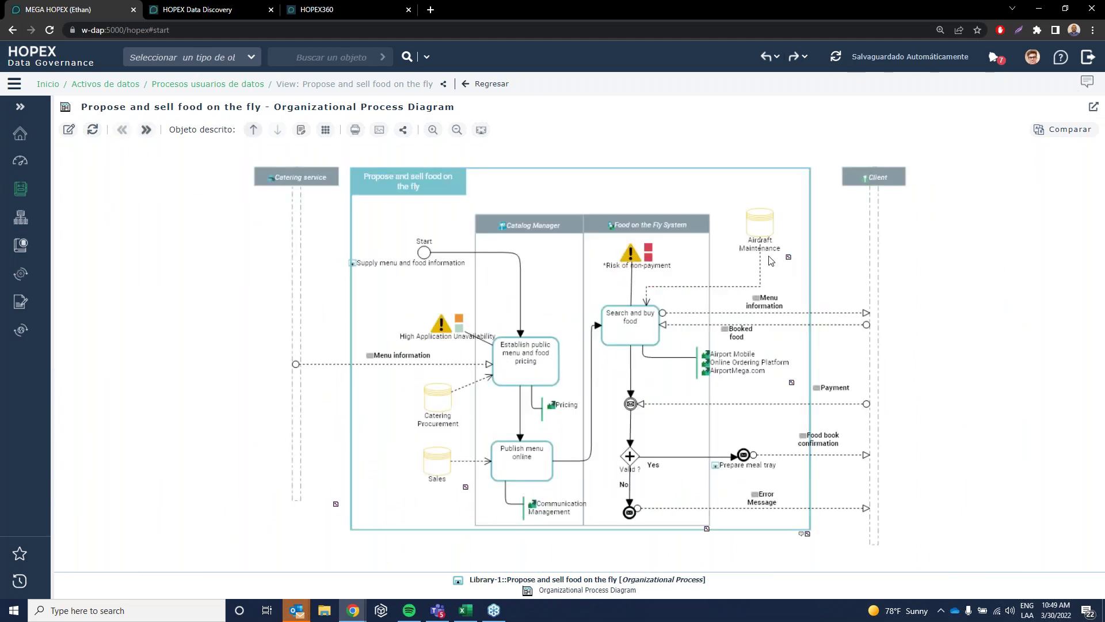
Step: Open the Airport Mobile application's Application Structure Diagram from the list of applications that use data
{"action": "left_click", "coordinate": [20, 107]}
{"action": "left_click", "coordinate": [78, 326]}
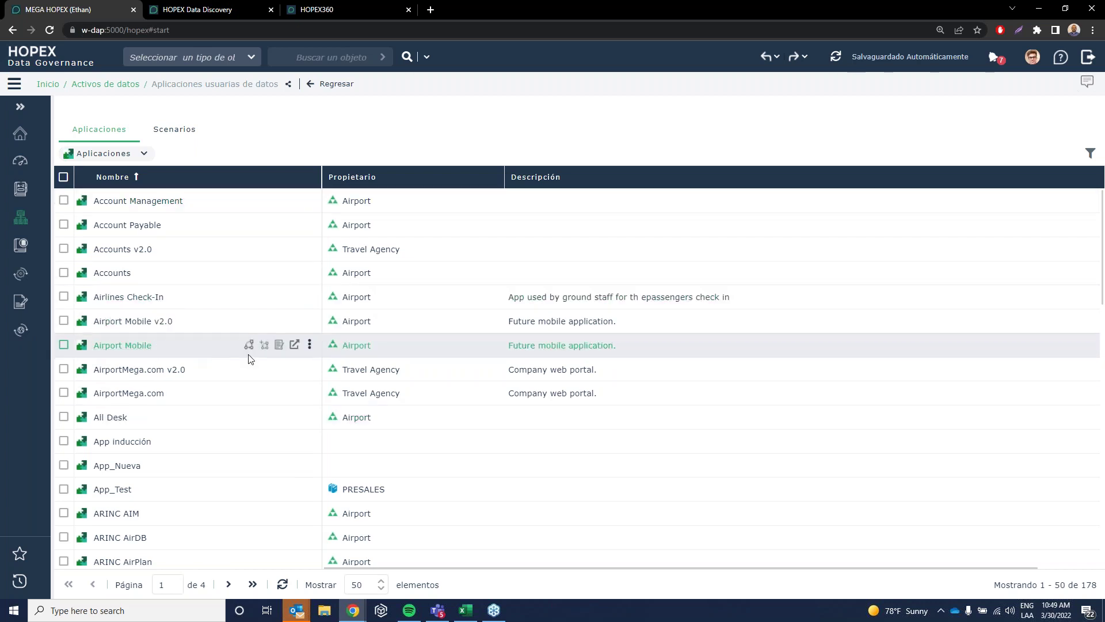
{"action": "left_click", "coordinate": [249, 345]}
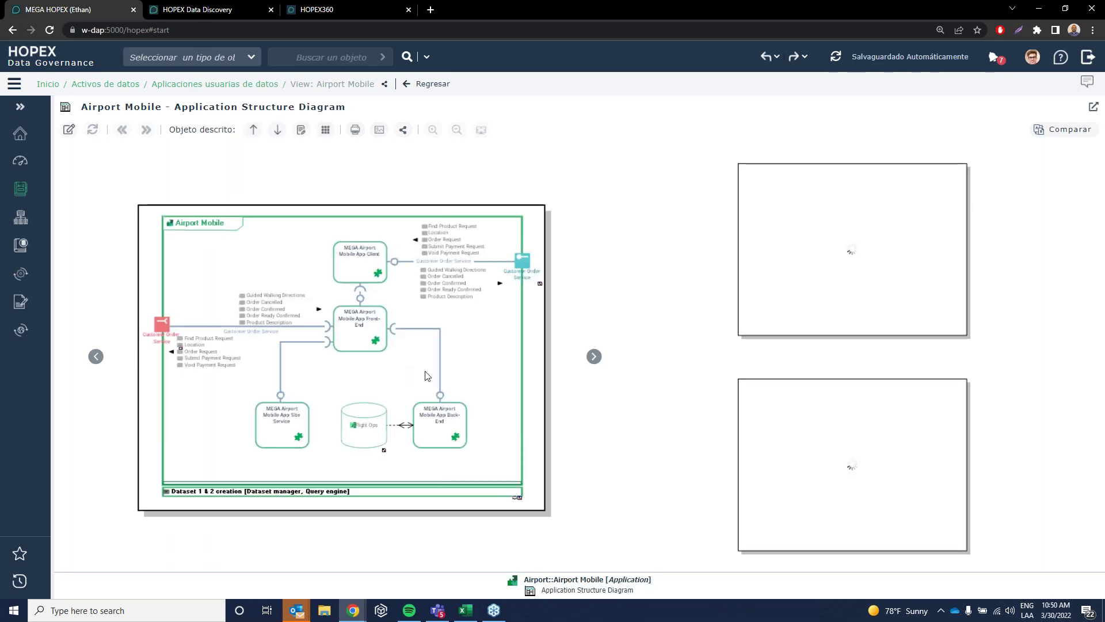
{"action": "left_click", "coordinate": [464, 339]}
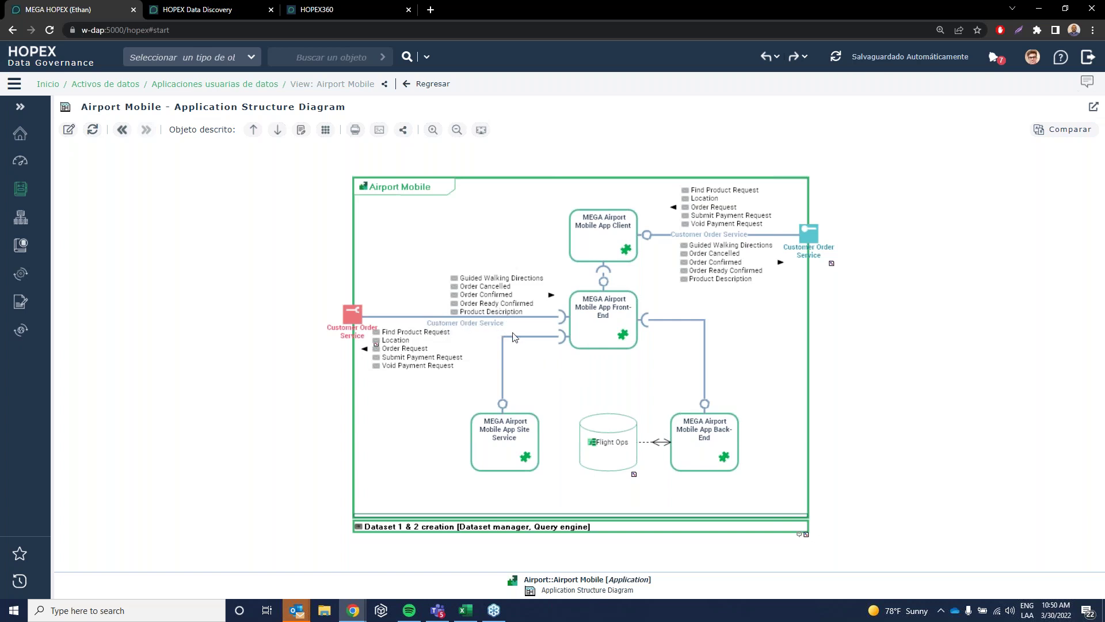
Step: Examine the business information and data used by the Order Request flow, and return to the Airport Mobile diagram
{"action": "left_click", "coordinate": [422, 353]}
{"action": "left_click", "coordinate": [447, 358]}
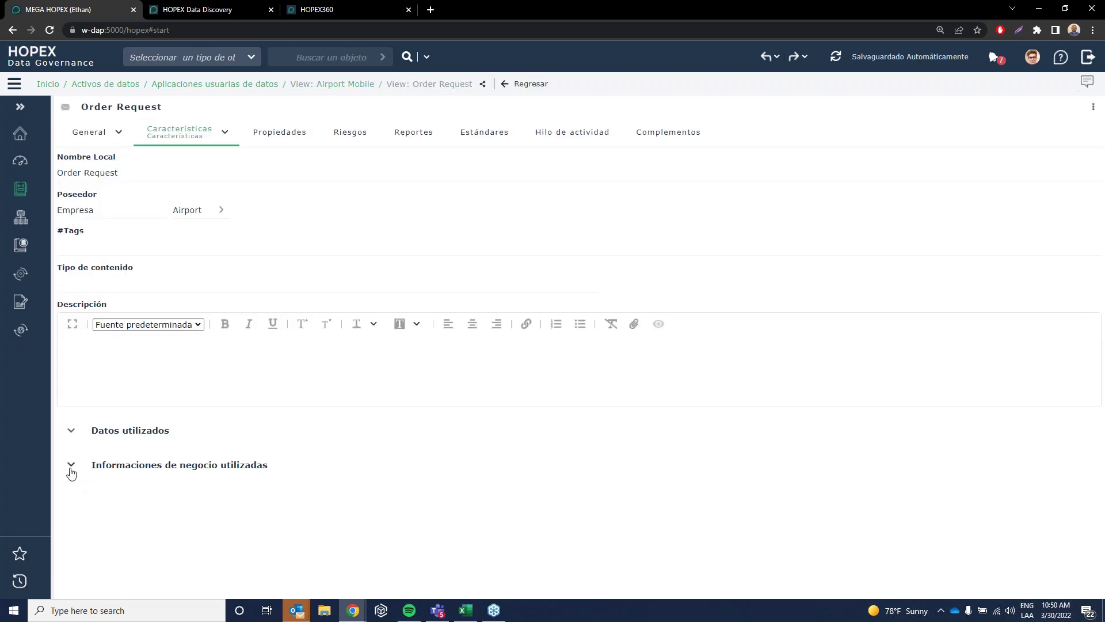
{"action": "left_click", "coordinate": [71, 466]}
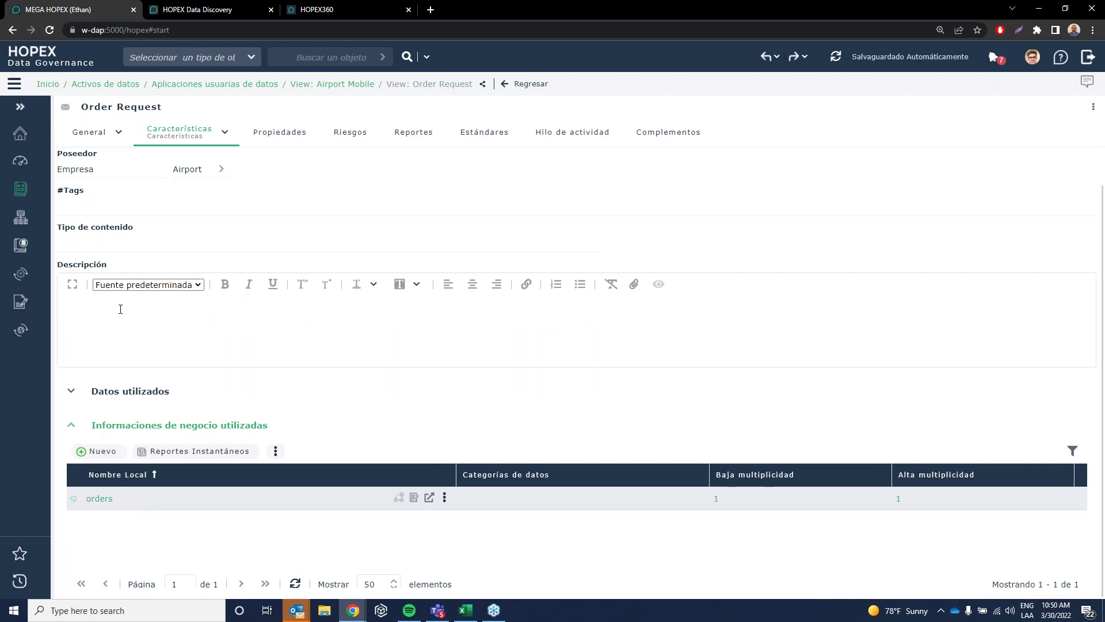
{"action": "left_click", "coordinate": [71, 393]}
{"action": "scroll", "coordinate": [104, 411], "scroll_direction": "down", "scroll_amount": 1}
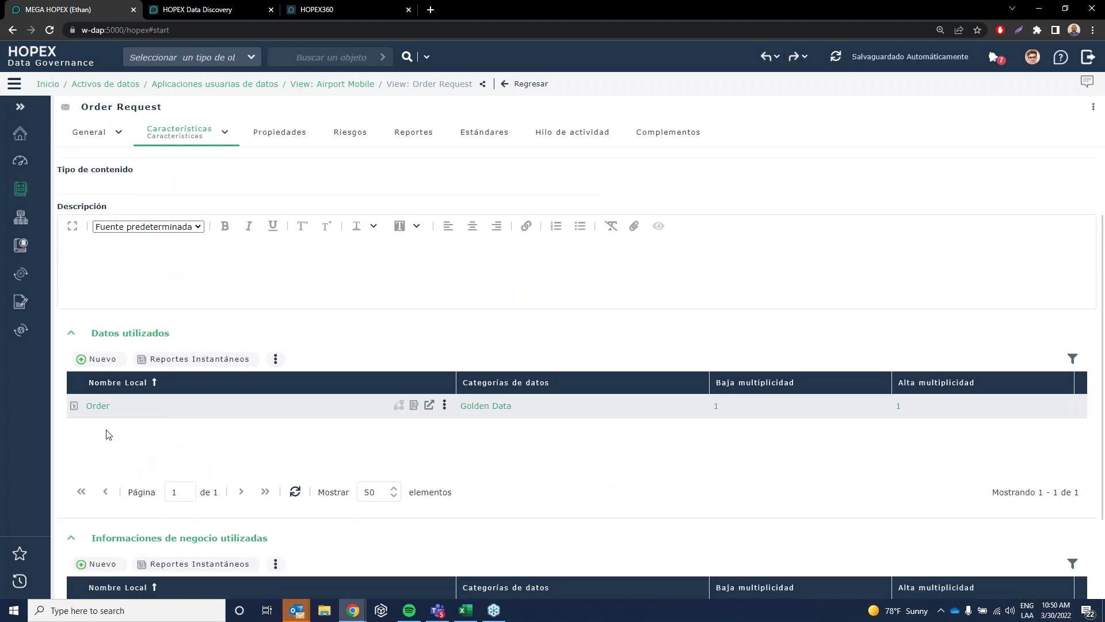
{"action": "left_click", "coordinate": [528, 85]}
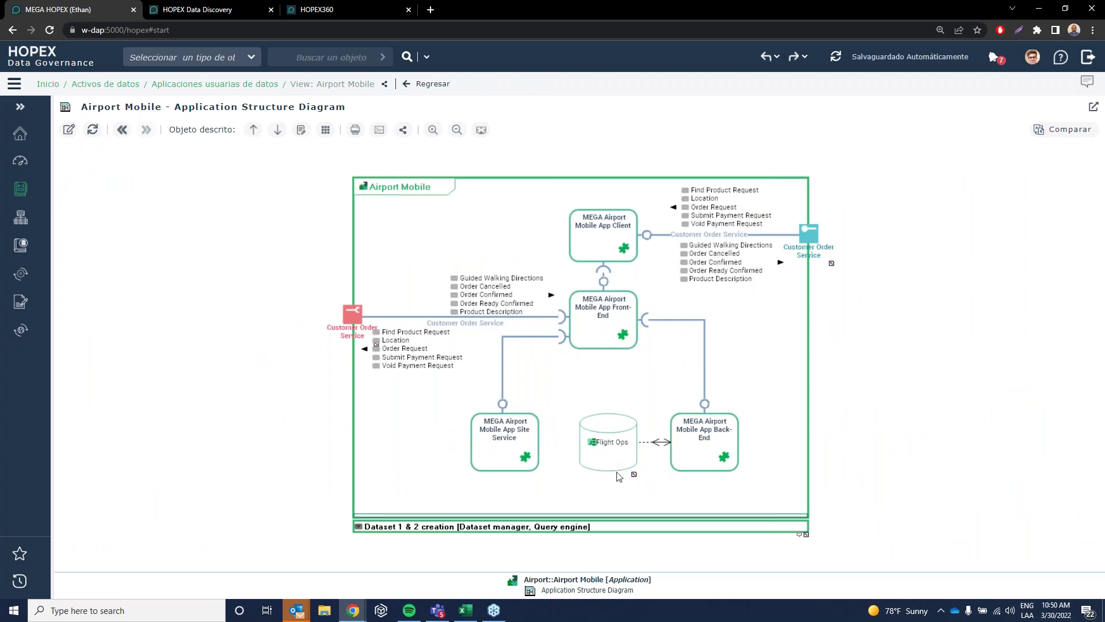
Step: Open the Data Area Entity Diagram of the Flight Ops data store
{"action": "double_click", "coordinate": [609, 454]}
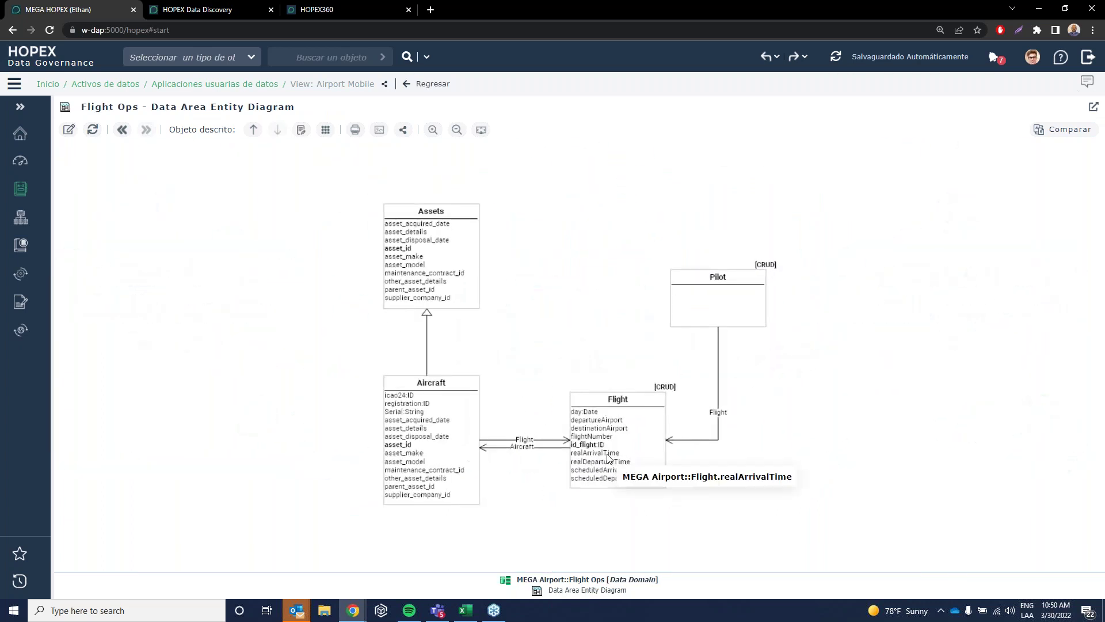
Step: Return to the Airport Mobile structure diagram, and open the inventory of data catalogs
{"action": "left_click", "coordinate": [121, 131]}
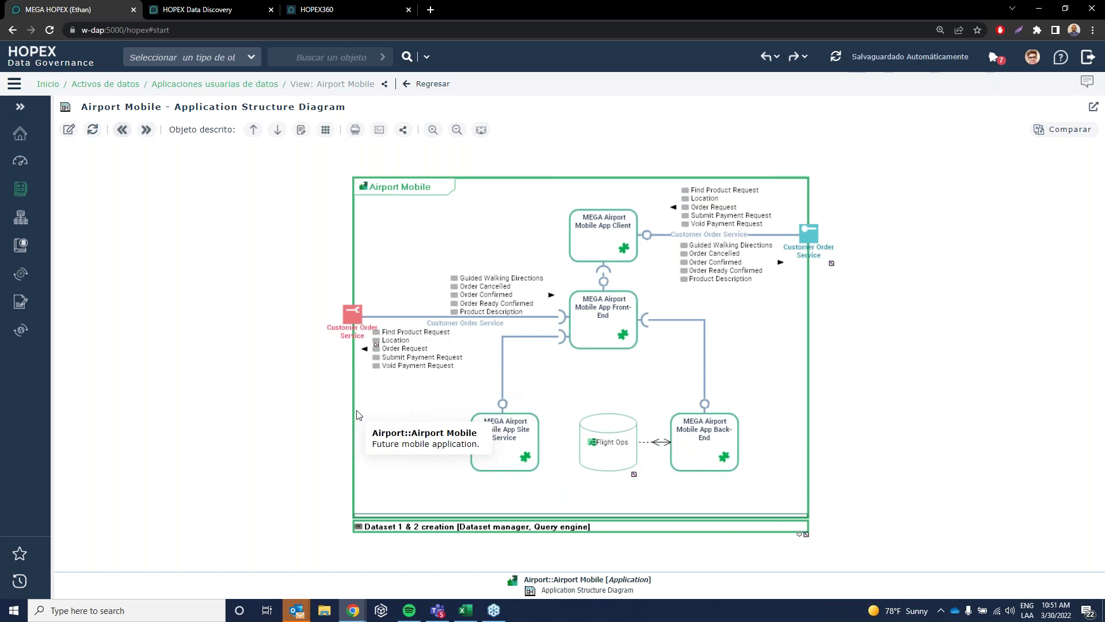
{"action": "left_click", "coordinate": [20, 106]}
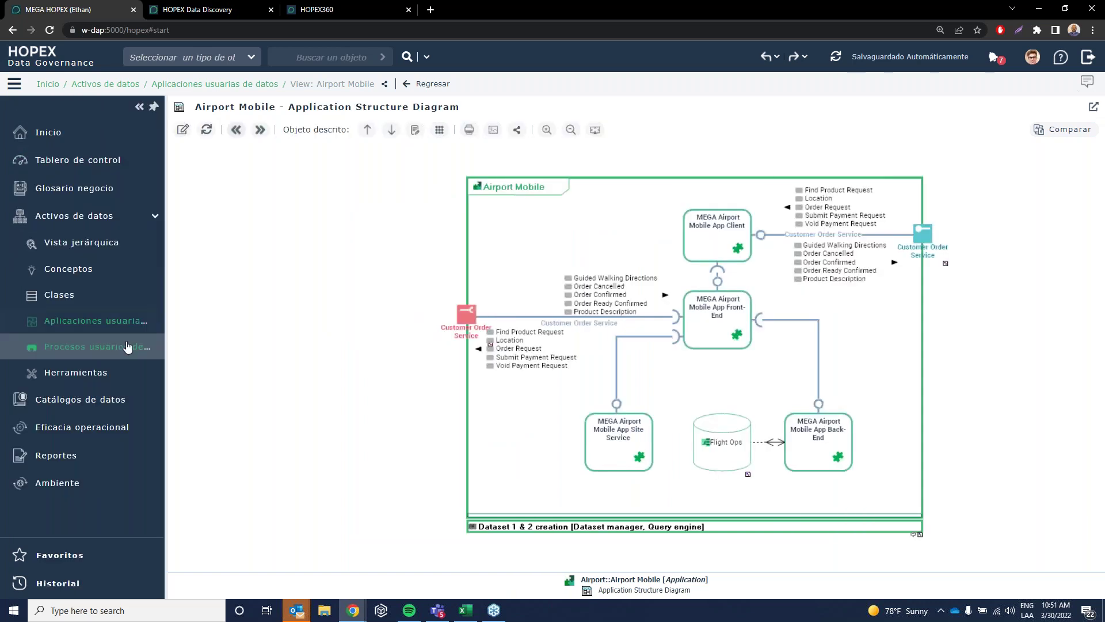
{"action": "mouse_move", "coordinate": [95, 390]}
{"action": "left_click", "coordinate": [202, 427]}
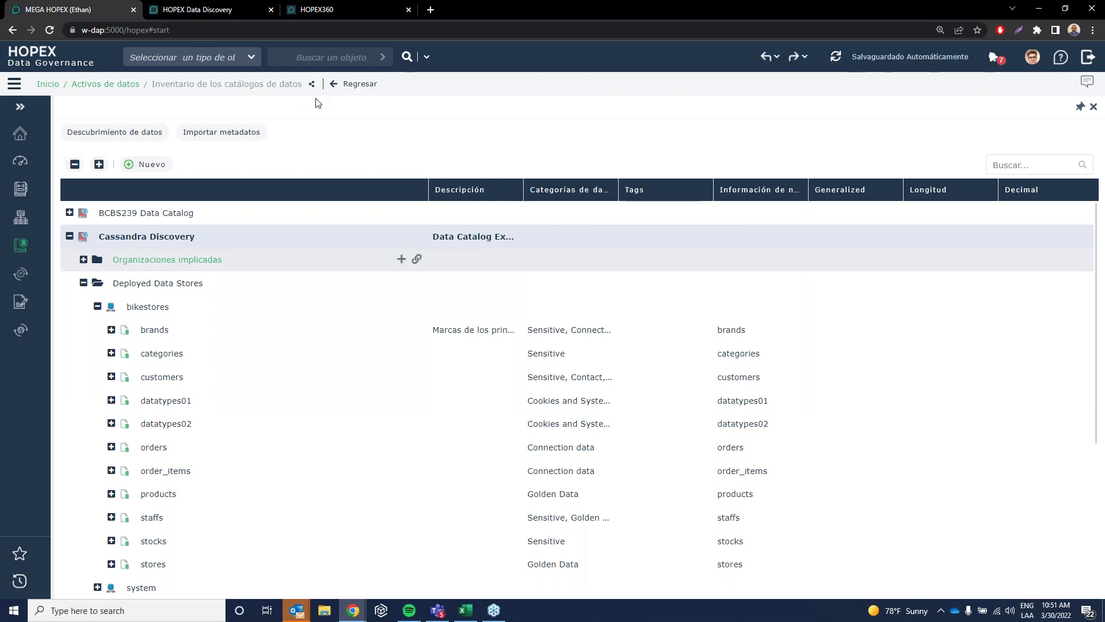
Step: Open the Business Data Lineage - Customer diagram from Cassandra Discovery's data lineages and examine the flow from Person to Customer
{"action": "left_click", "coordinate": [97, 309]}
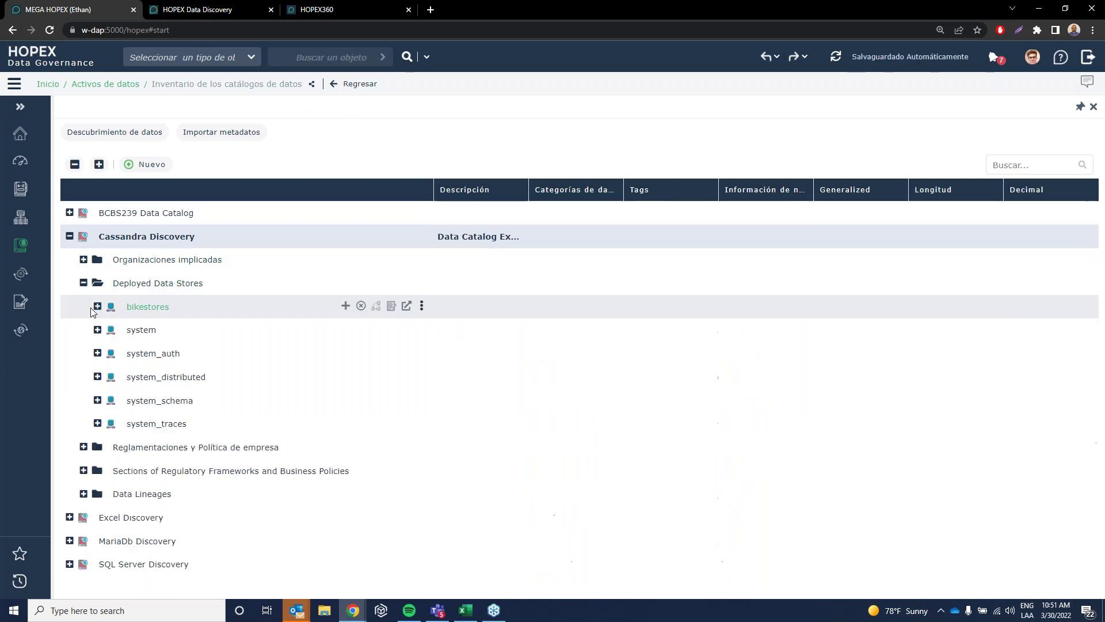
{"action": "left_click", "coordinate": [84, 494]}
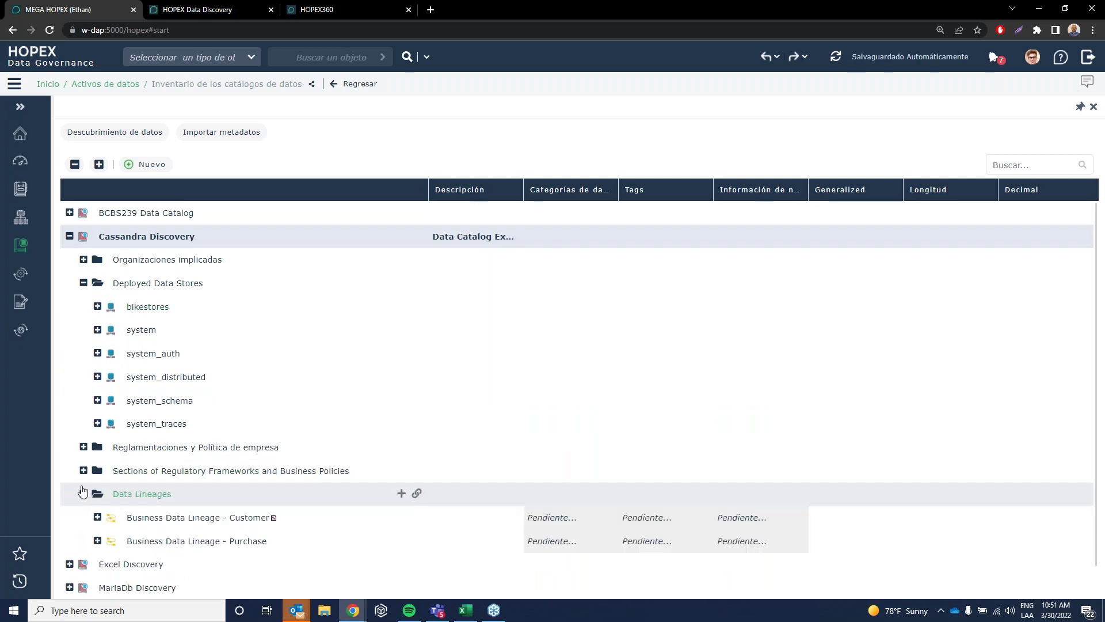
{"action": "scroll", "coordinate": [305, 502], "scroll_direction": "down", "scroll_amount": 1}
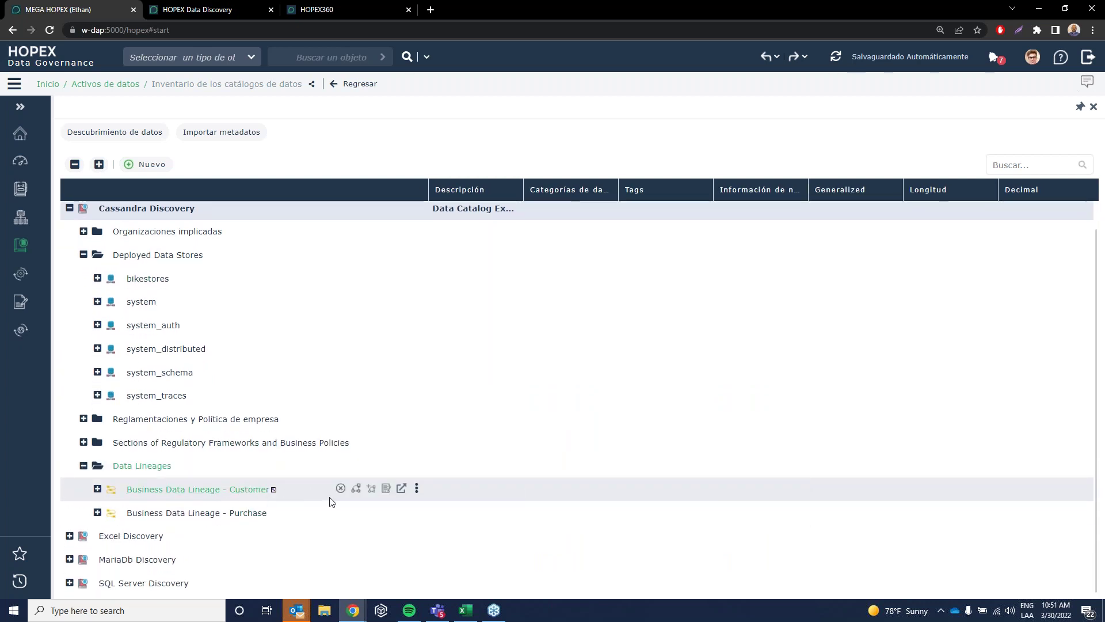
{"action": "left_click", "coordinate": [356, 488]}
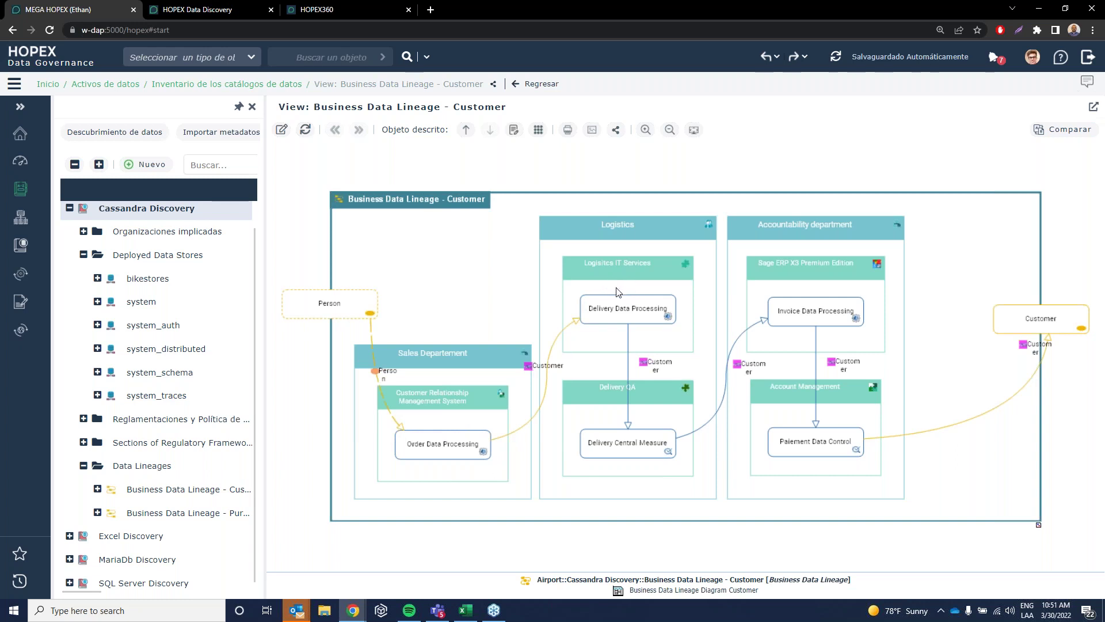
{"action": "left_click_drag", "start_coordinate": [630, 330], "coordinate": [601, 314]}
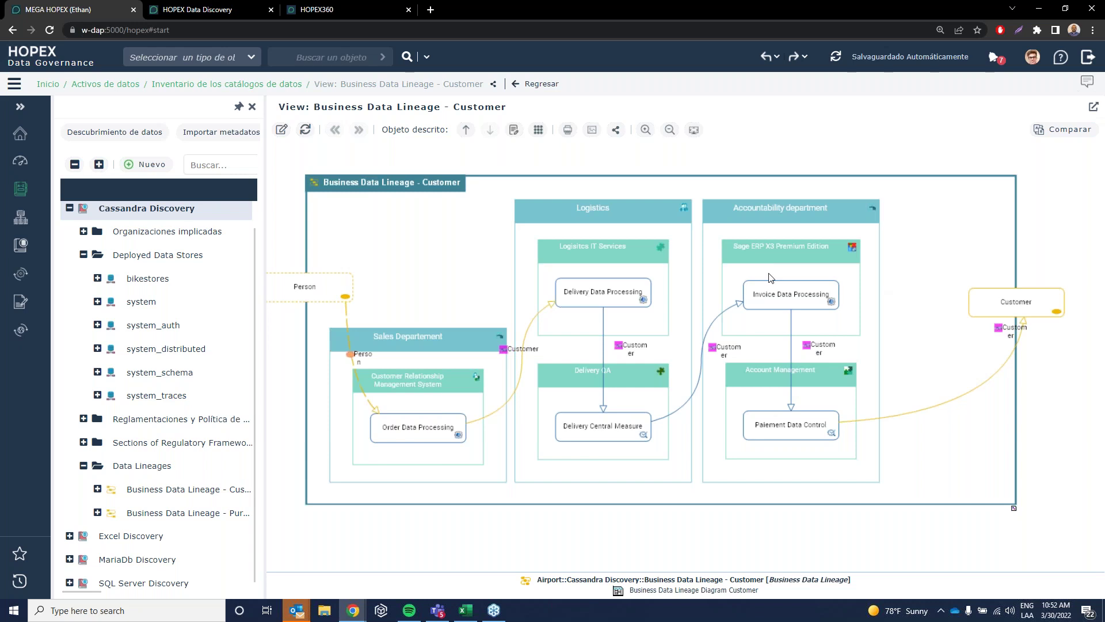
{"action": "left_click_drag", "start_coordinate": [507, 293], "coordinate": [535, 309]}
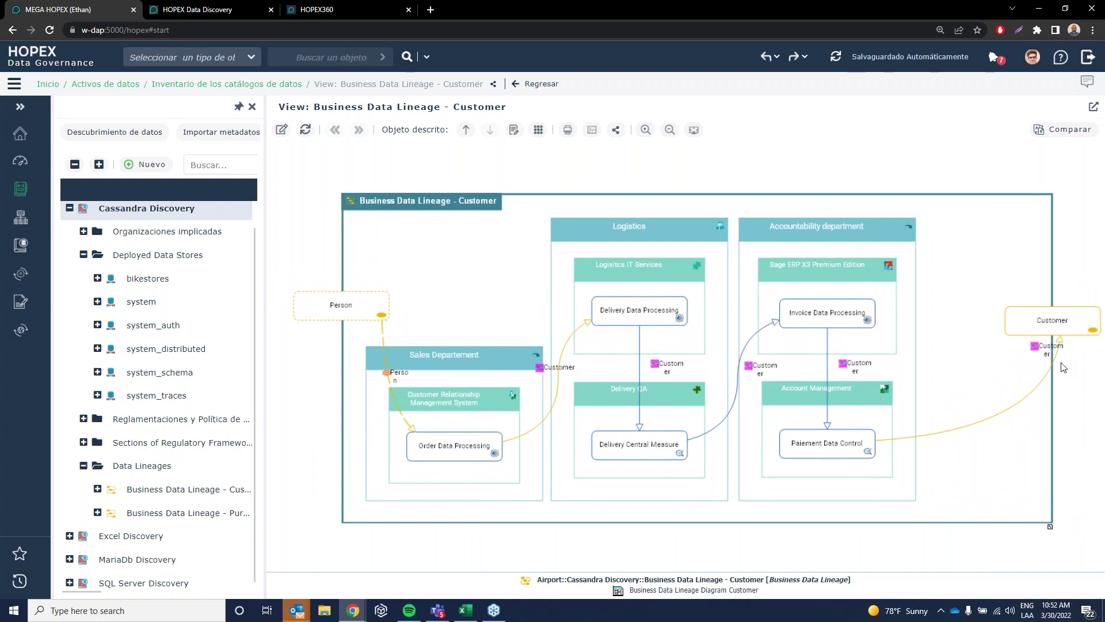
{"action": "left_click_drag", "start_coordinate": [1065, 340], "coordinate": [1041, 353]}
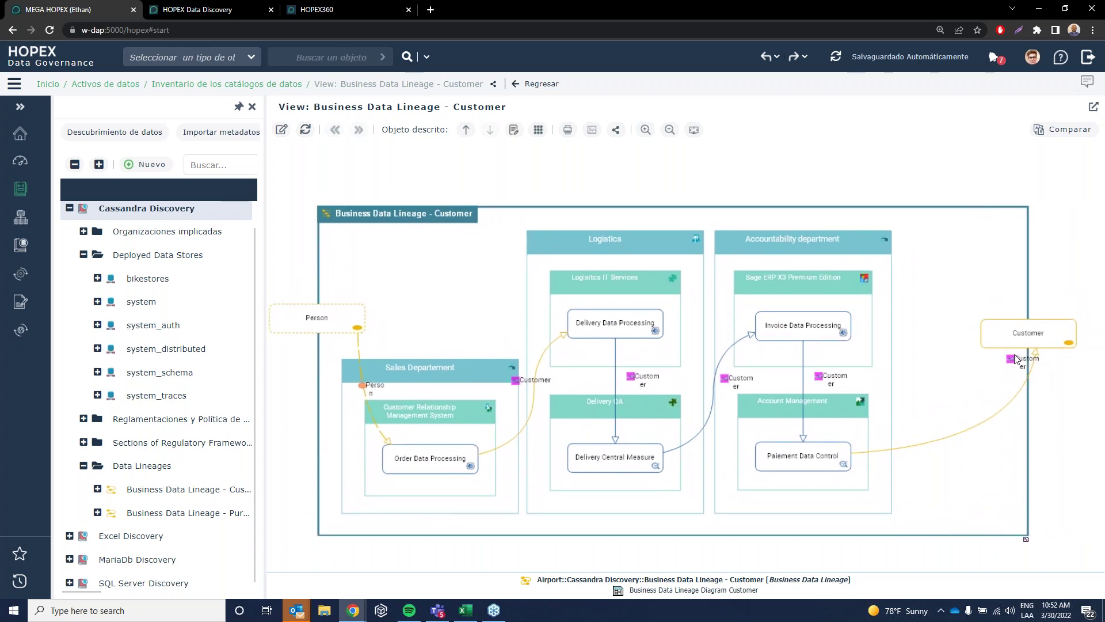
{"action": "left_click_drag", "start_coordinate": [411, 316], "coordinate": [444, 338]}
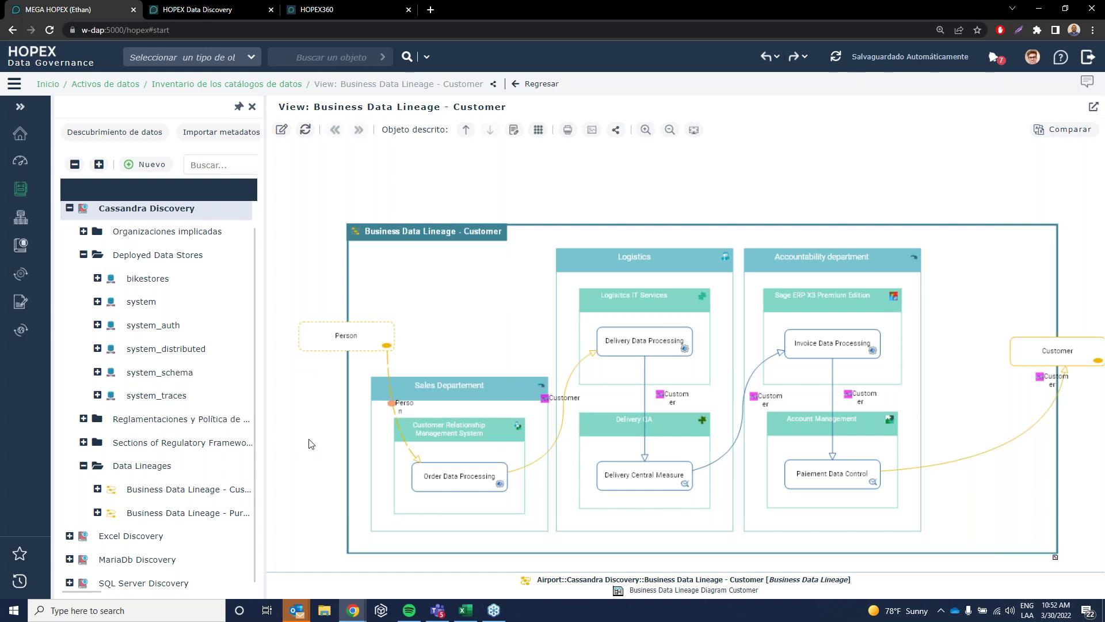
Step: Open the list of concepts under data assets and filter it by the name "Boo"
{"action": "left_click", "coordinate": [19, 109]}
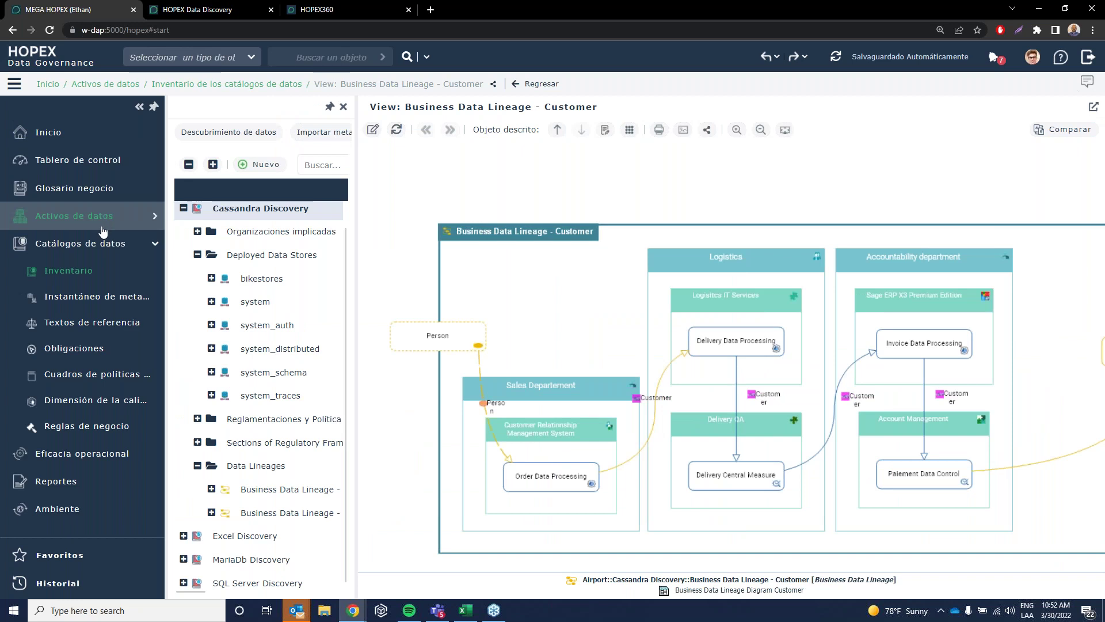
{"action": "left_click", "coordinate": [86, 215]}
{"action": "left_click", "coordinate": [196, 264]}
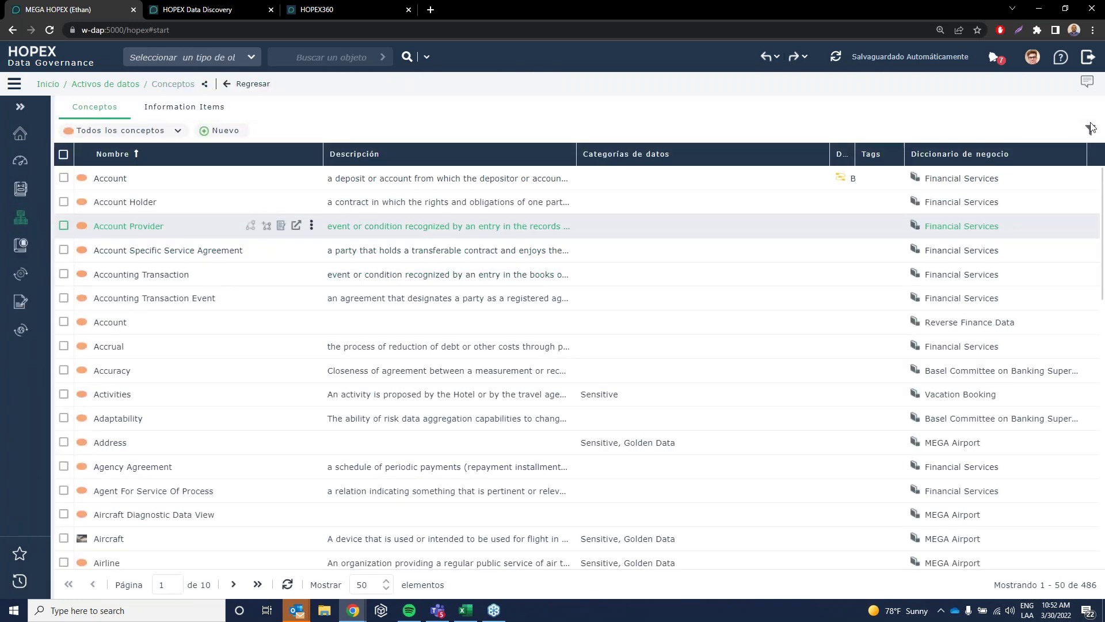
{"action": "left_click", "coordinate": [199, 175]}
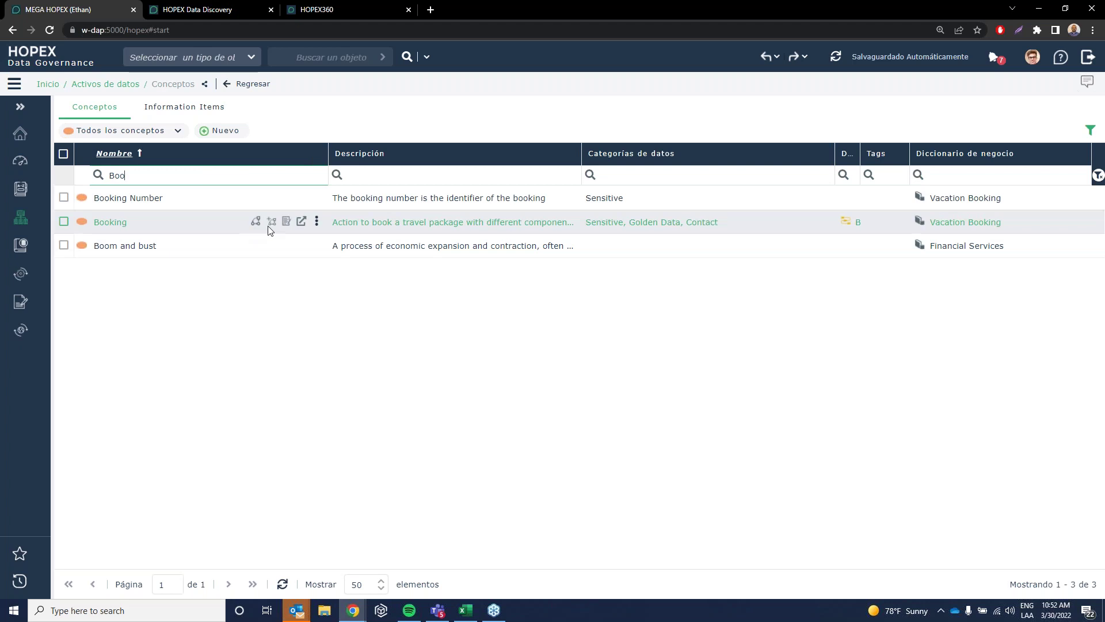
Step: Create a business data lineage diagram for the Booking concept, initialized from the exchange flows between software
{"action": "left_click", "coordinate": [272, 222]}
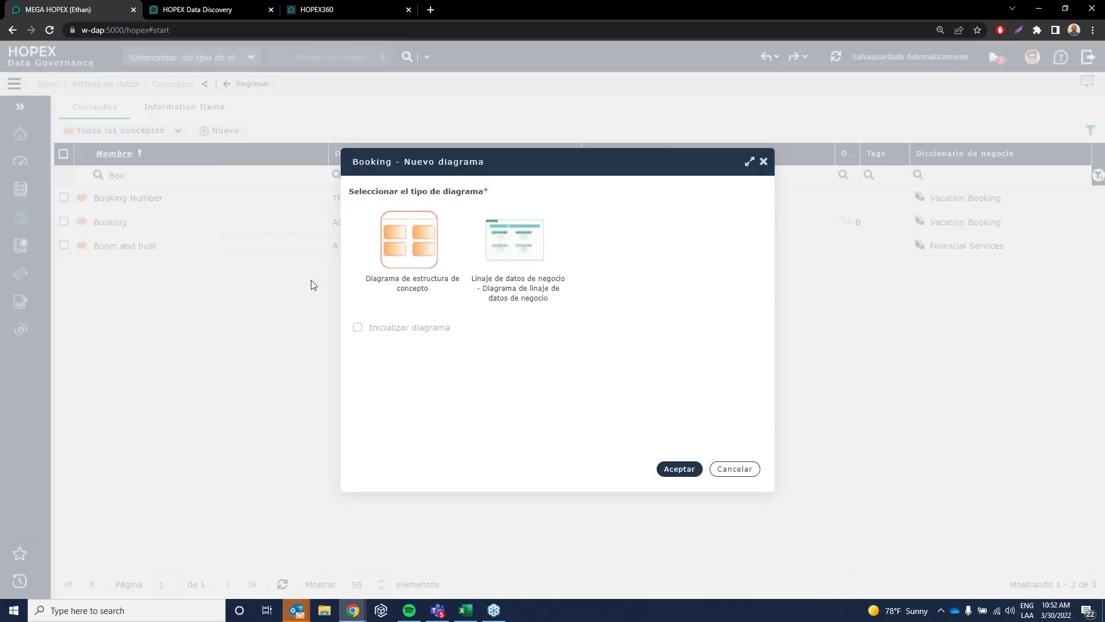
{"action": "left_click", "coordinate": [514, 262]}
{"action": "left_click", "coordinate": [679, 470]}
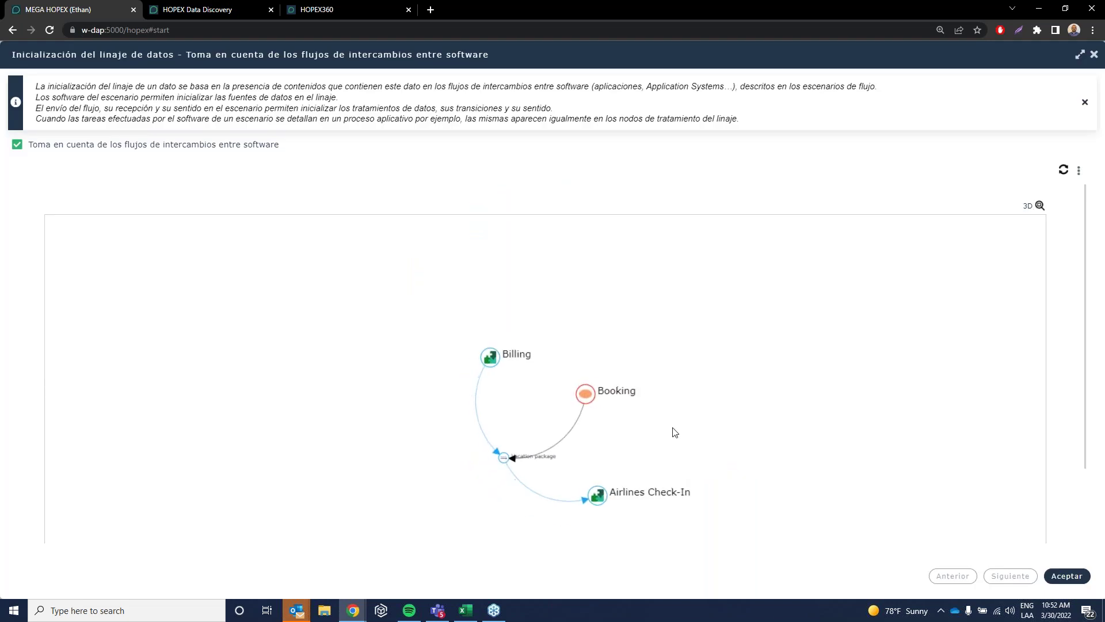
{"action": "mouse_move", "coordinate": [596, 374]}
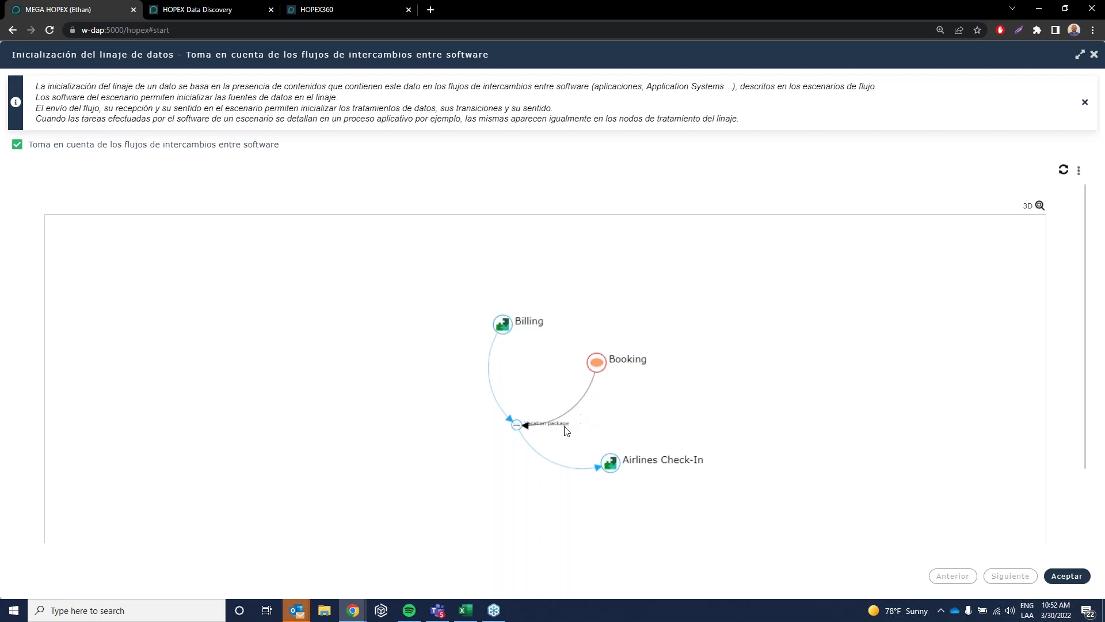
{"action": "mouse_move", "coordinate": [517, 431]}
{"action": "left_click", "coordinate": [1068, 577]}
{"action": "left_click", "coordinate": [693, 469]}
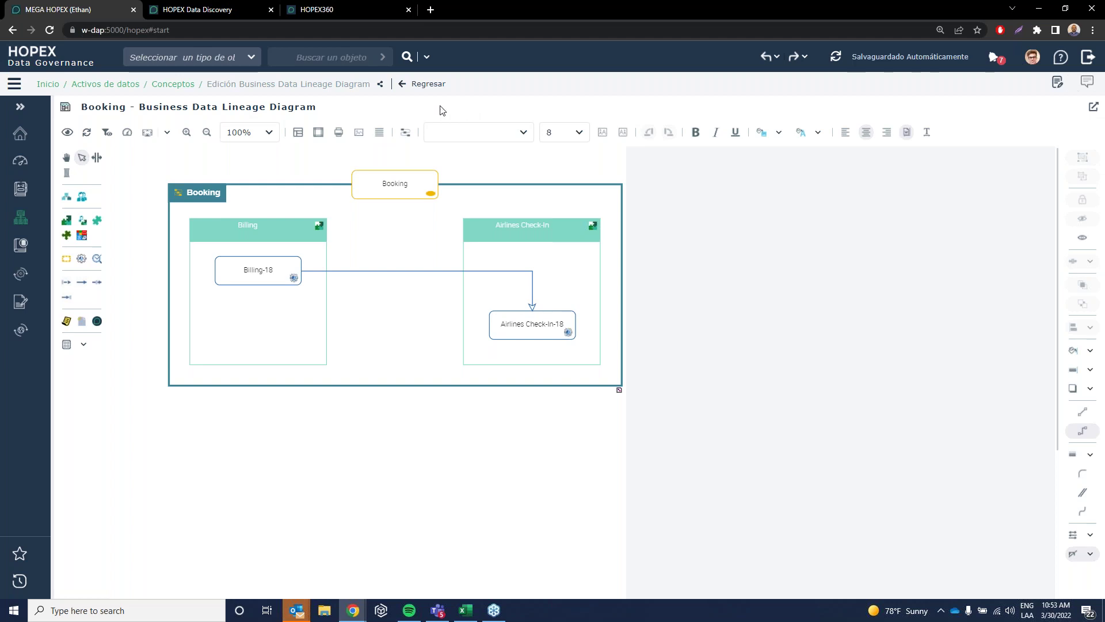
Step: Leave the lineage diagram and open the dendrogram report on the use of a domain's information among the data usage reports
{"action": "left_click", "coordinate": [21, 133]}
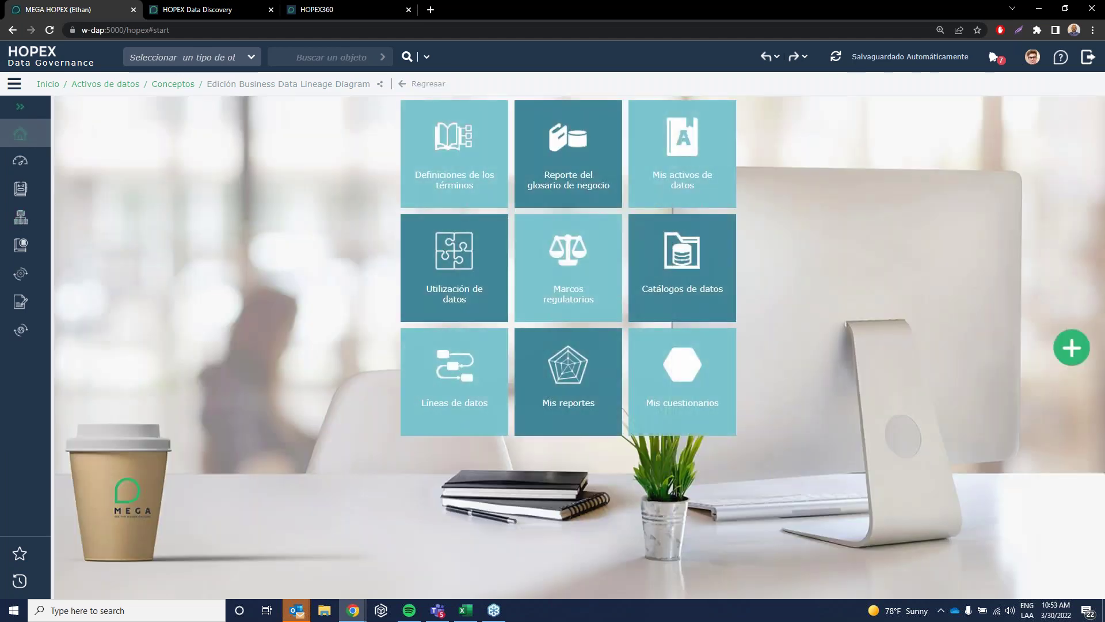
{"action": "mouse_move", "coordinate": [37, 116]}
{"action": "left_click", "coordinate": [37, 254]}
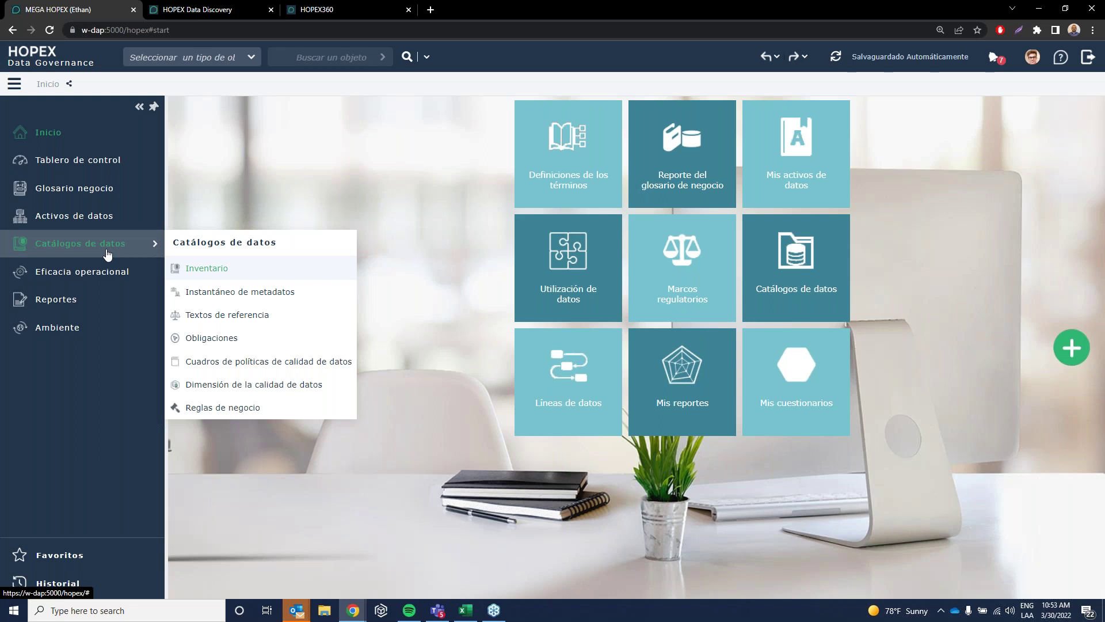
{"action": "left_click", "coordinate": [99, 300]}
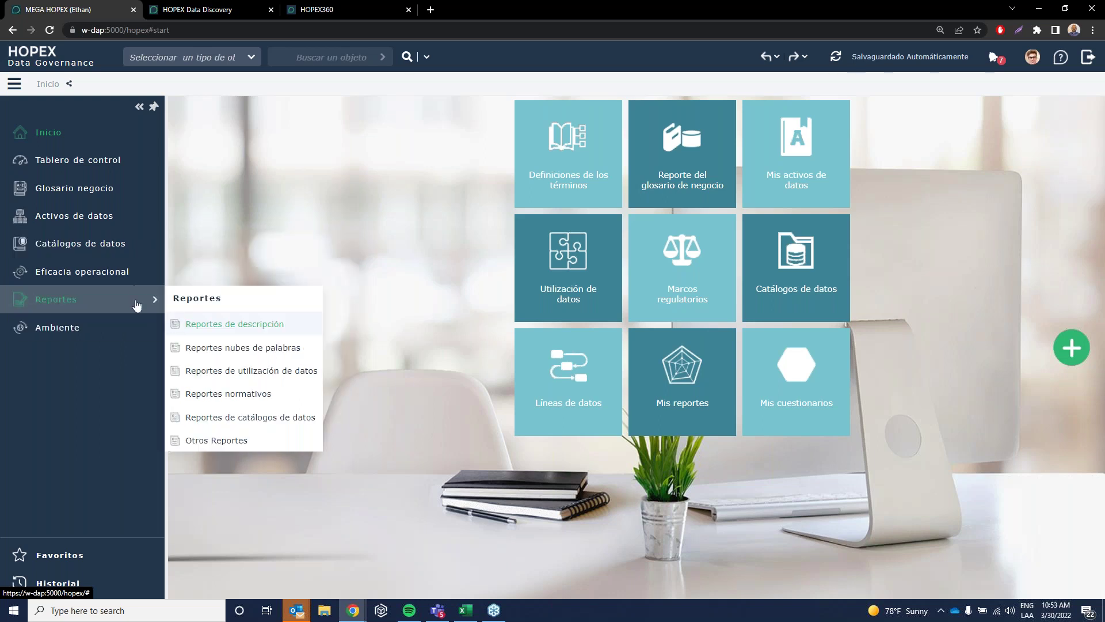
{"action": "left_click", "coordinate": [237, 371]}
{"action": "left_click", "coordinate": [835, 210]}
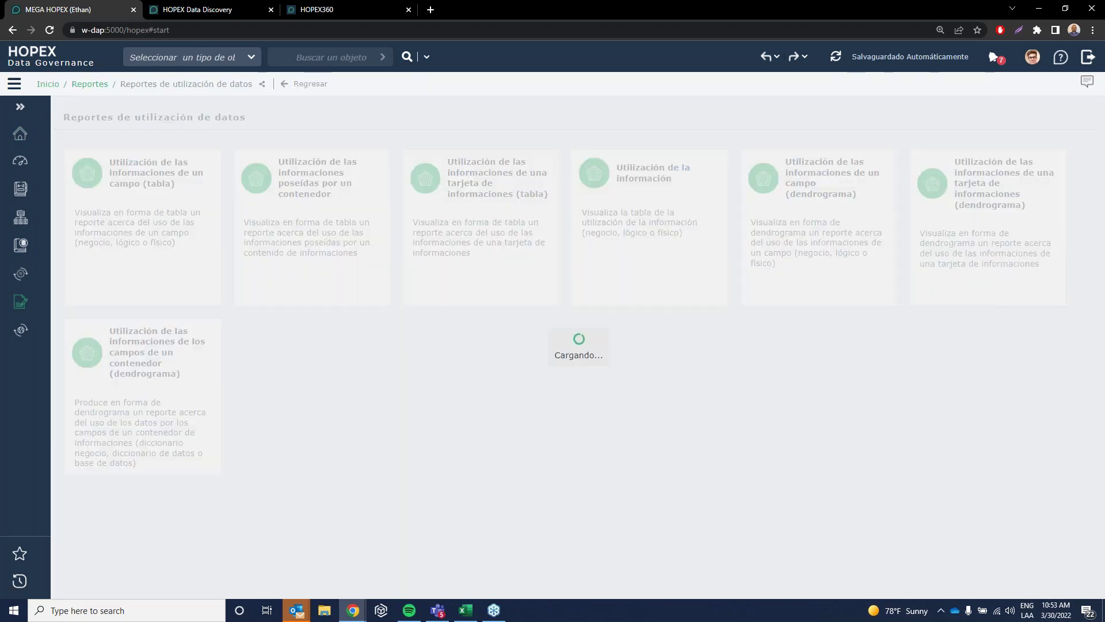
Step: Link the Aircraft Maintenance data domain as the report's subject and update the dendrogram
{"action": "left_click", "coordinate": [1079, 159]}
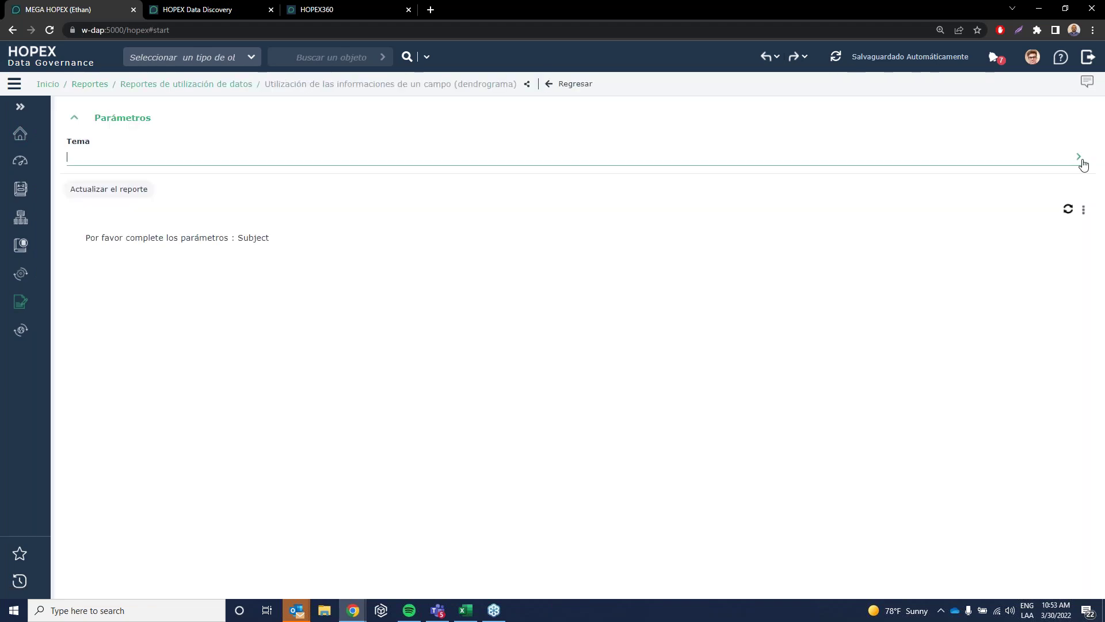
{"action": "left_click", "coordinate": [1052, 173]}
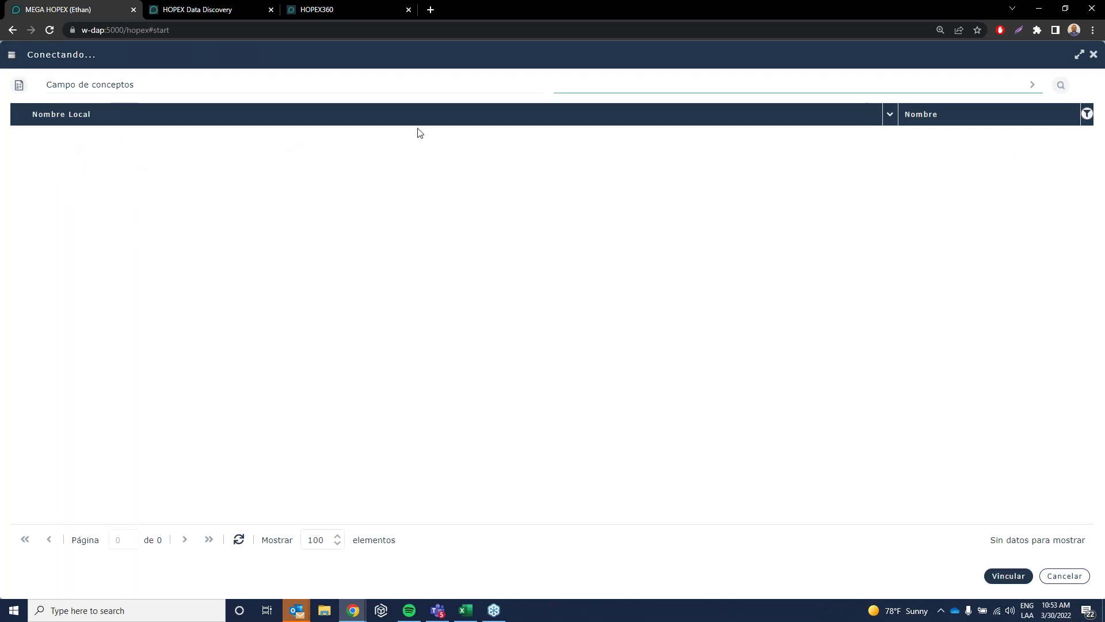
{"action": "left_click", "coordinate": [528, 82]}
{"action": "left_click", "coordinate": [99, 143]}
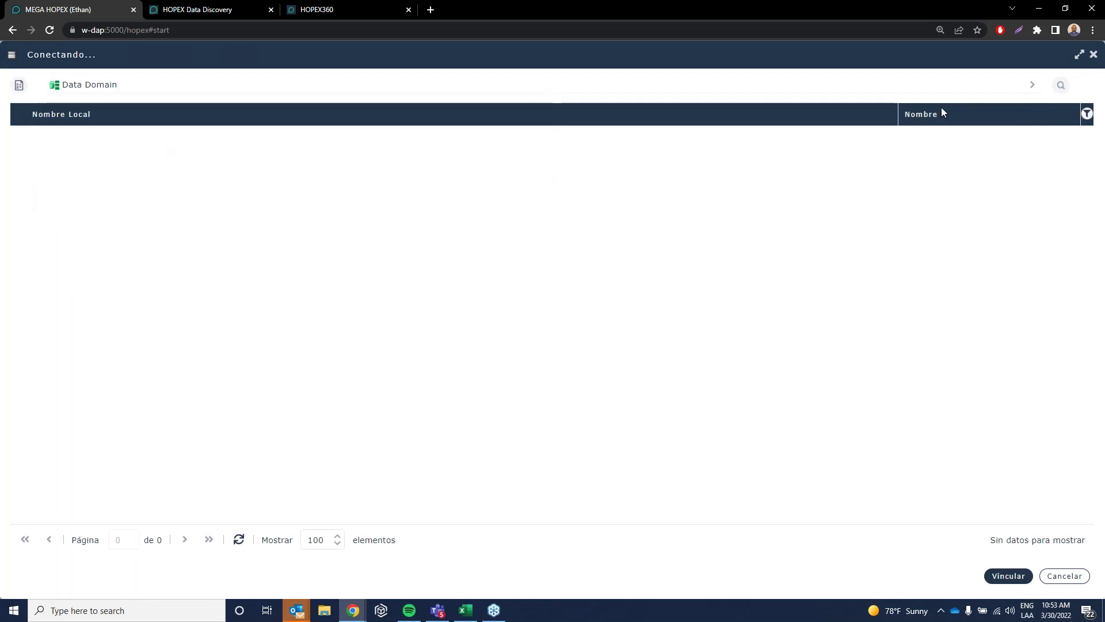
{"action": "left_click", "coordinate": [1065, 86]}
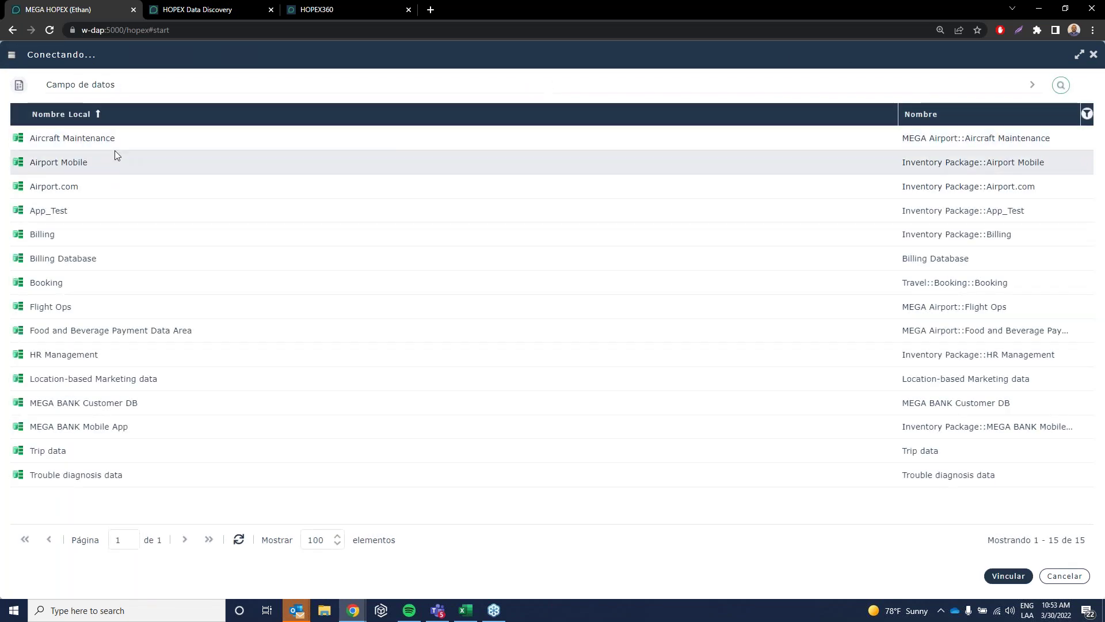
{"action": "left_click", "coordinate": [118, 145]}
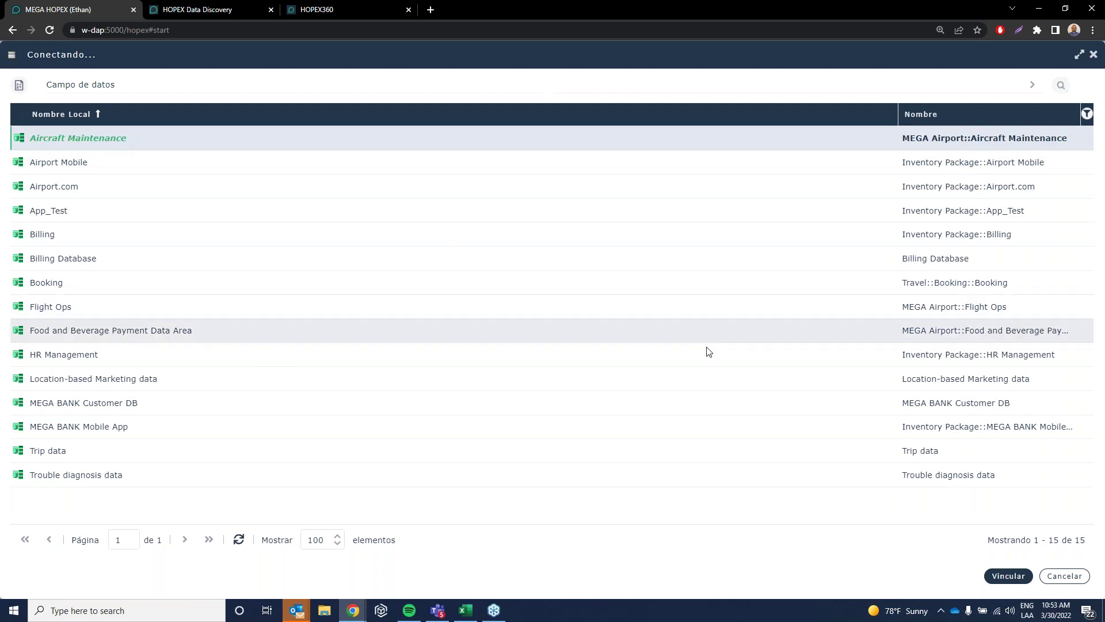
{"action": "left_click", "coordinate": [1009, 576]}
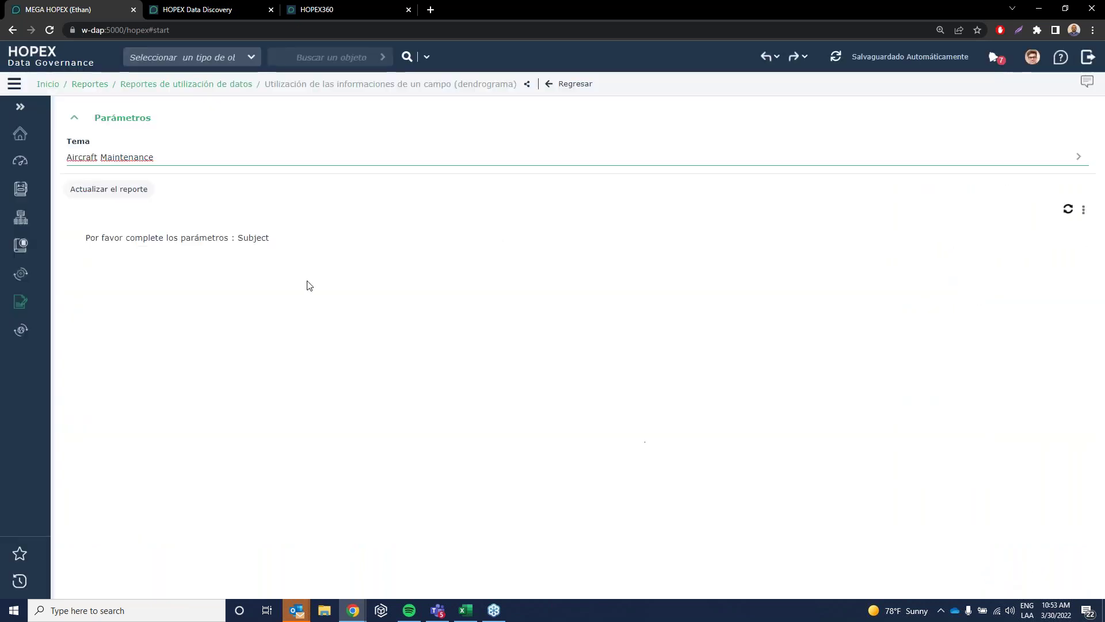
{"action": "left_click", "coordinate": [121, 190]}
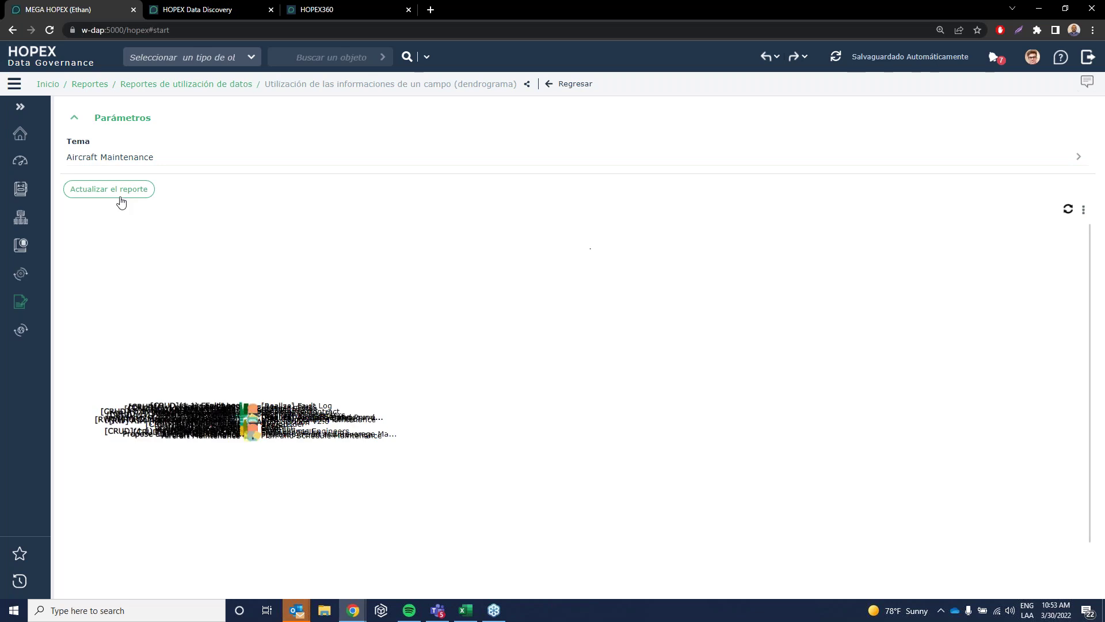